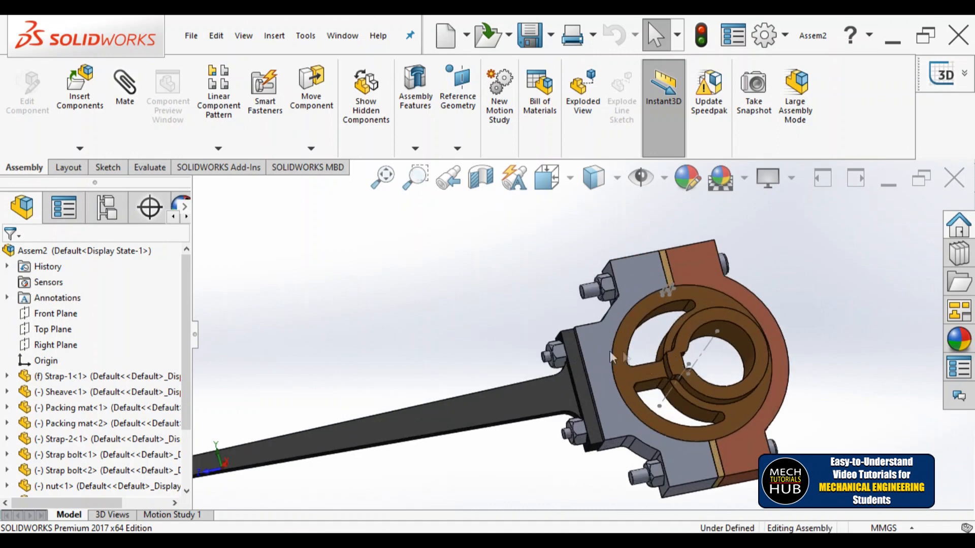
Step: Examine the eccentric assembly from several angles, including a fitted isometric view and a near side-on view
{"action": "middle_click_drag", "start_coordinate": [681, 350], "coordinate": [612, 356]}
{"action": "scroll", "coordinate": [681, 356], "scroll_direction": "up", "scroll_amount": 4}
{"action": "scroll", "coordinate": [684, 330], "scroll_direction": "down", "scroll_amount": 3}
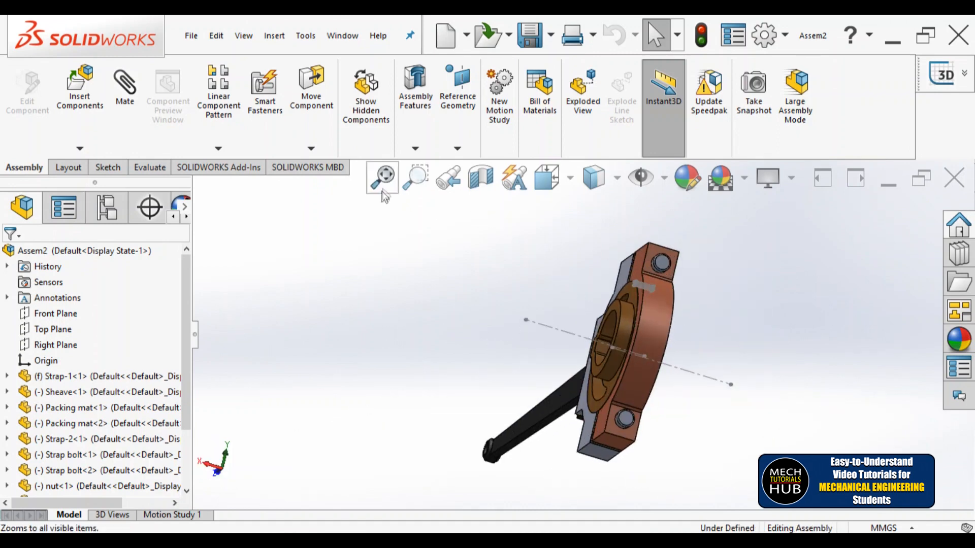
{"action": "left_click", "coordinate": [383, 179]}
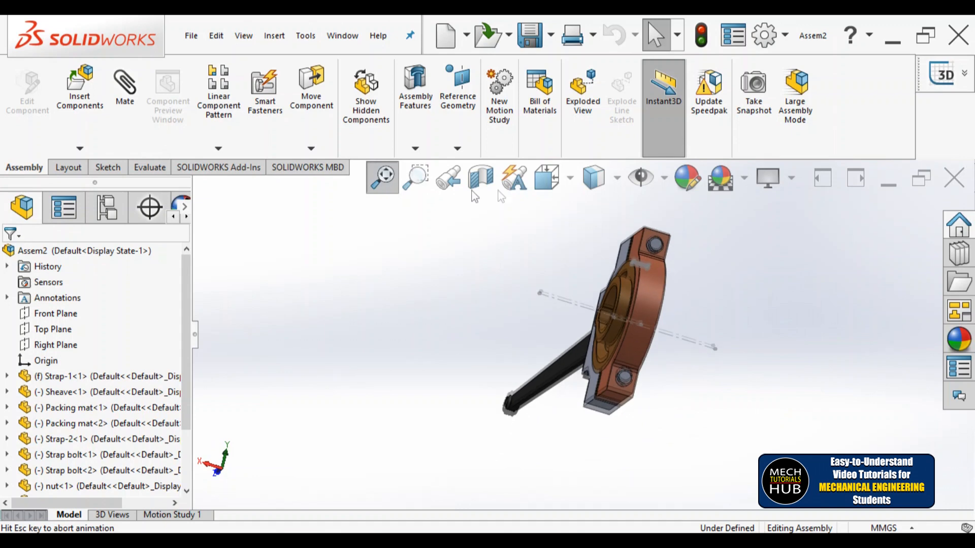
{"action": "left_click", "coordinate": [569, 182]}
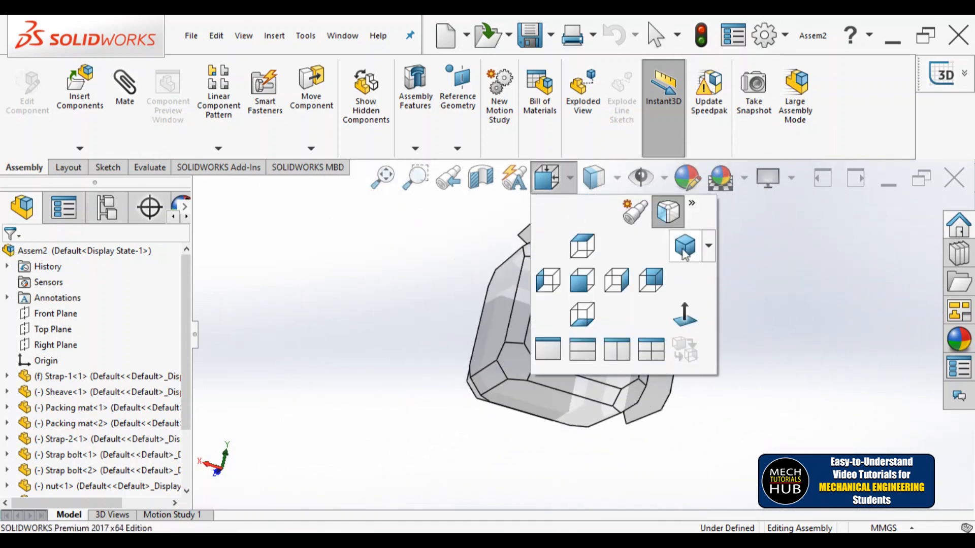
{"action": "left_click", "coordinate": [685, 254]}
{"action": "scroll", "coordinate": [696, 264], "scroll_direction": "down", "scroll_amount": 5}
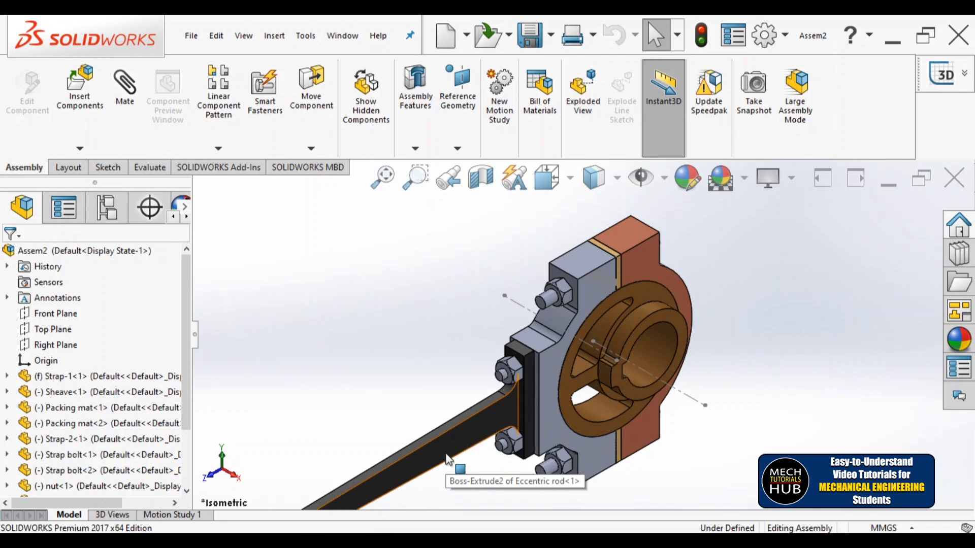
{"action": "scroll", "coordinate": [448, 459], "scroll_direction": "up", "scroll_amount": 5}
{"action": "middle_click_drag", "start_coordinate": [447, 460], "coordinate": [510, 267]}
{"action": "scroll", "coordinate": [588, 387], "scroll_direction": "down", "scroll_amount": 3}
{"action": "middle_click_drag", "start_coordinate": [573, 363], "coordinate": [530, 355]}
{"action": "scroll", "coordinate": [661, 270], "scroll_direction": "down", "scroll_amount": 2}
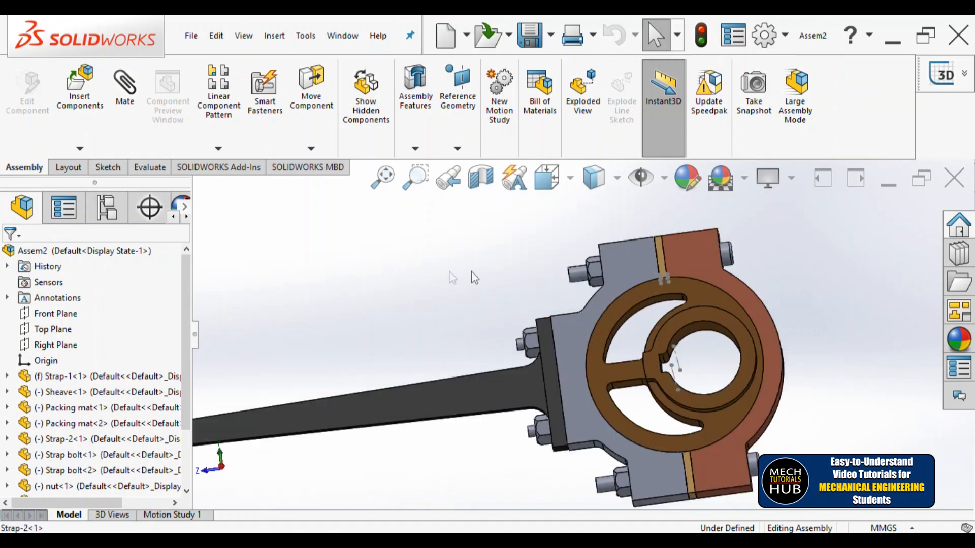
{"action": "right_click", "coordinate": [38, 252]}
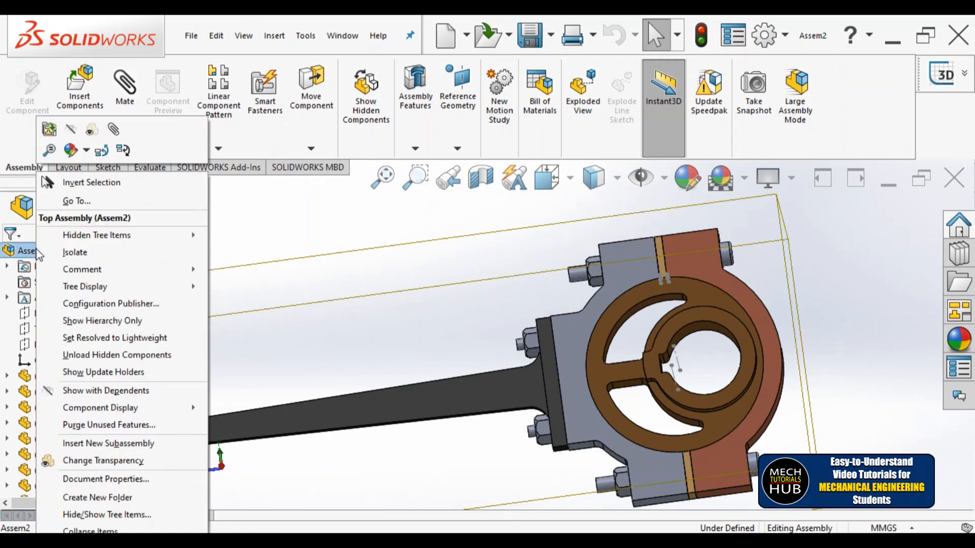
{"action": "left_click", "coordinate": [86, 151]}
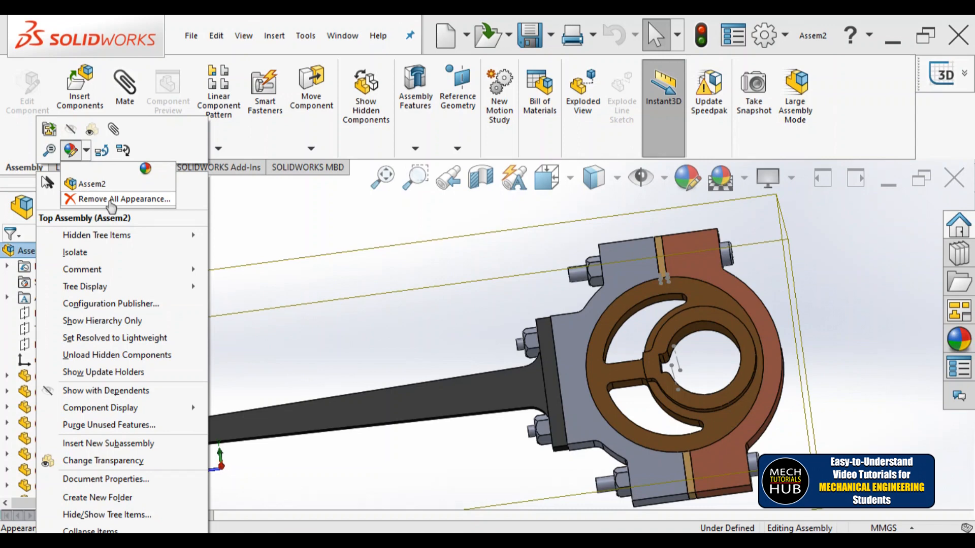
{"action": "left_click", "coordinate": [249, 215]}
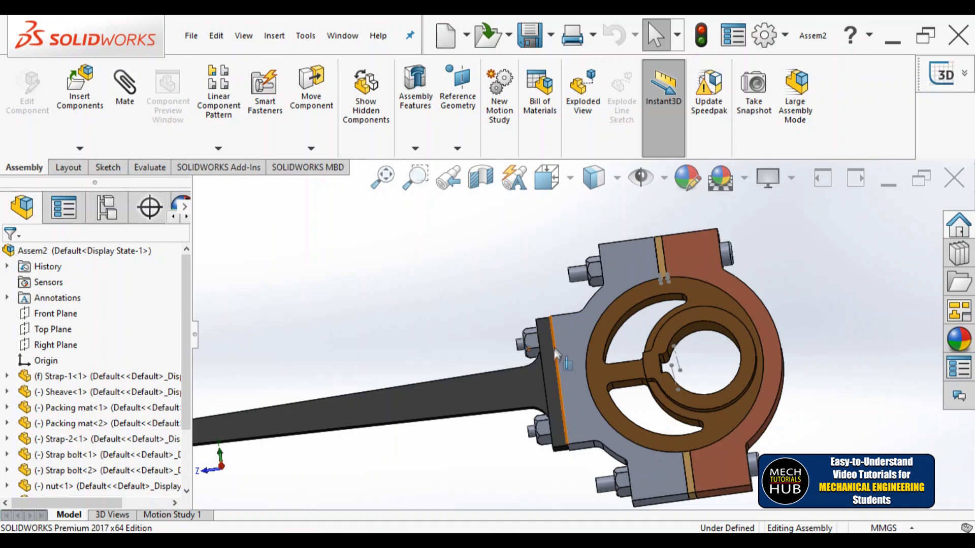
Step: Inspect how the eccentric rod, strap halves, packing mats, sheave and bolts fit together before separating them
{"action": "scroll", "coordinate": [550, 345], "scroll_direction": "up", "scroll_amount": 2}
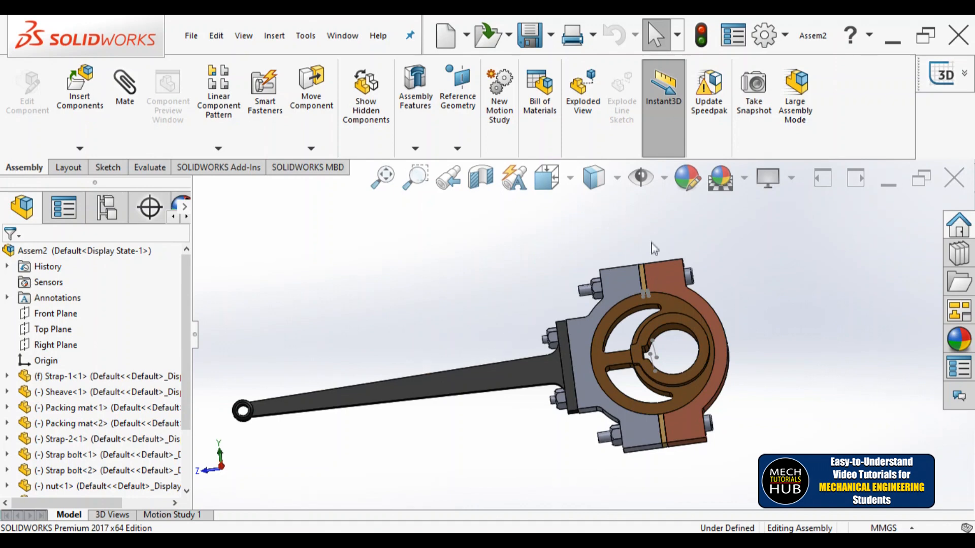
{"action": "scroll", "coordinate": [656, 248], "scroll_direction": "down", "scroll_amount": 2}
{"action": "scroll", "coordinate": [610, 325], "scroll_direction": "up", "scroll_amount": 3}
{"action": "middle_click_drag", "start_coordinate": [608, 335], "coordinate": [618, 338]}
{"action": "scroll", "coordinate": [655, 345], "scroll_direction": "down", "scroll_amount": 4}
{"action": "scroll", "coordinate": [657, 343], "scroll_direction": "up", "scroll_amount": 4}
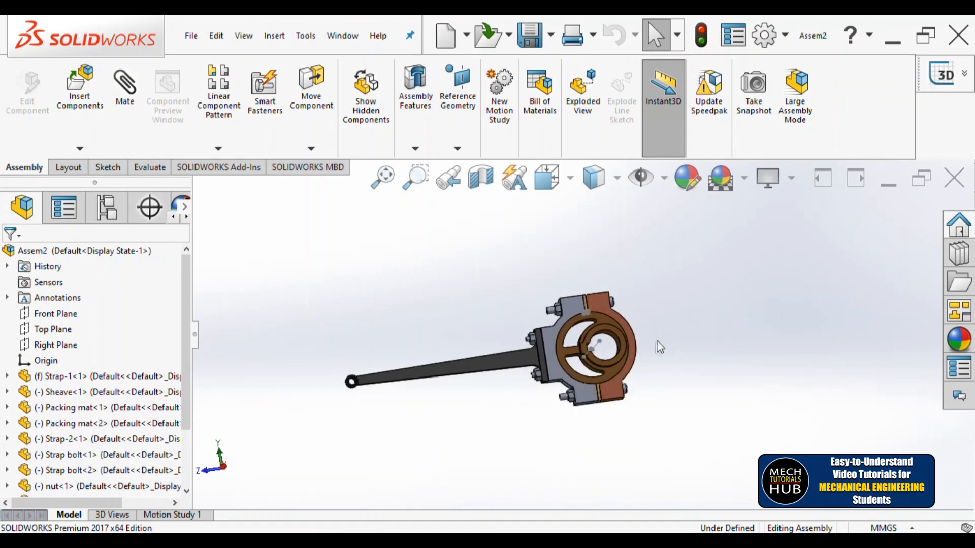
{"action": "scroll", "coordinate": [626, 348], "scroll_direction": "down", "scroll_amount": 4}
{"action": "scroll", "coordinate": [626, 349], "scroll_direction": "up", "scroll_amount": 3}
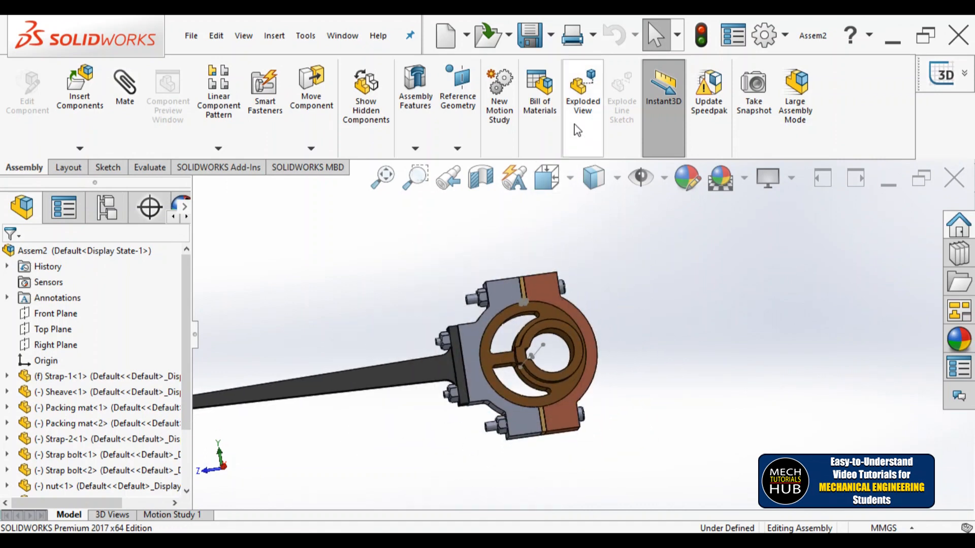
{"action": "middle_click_drag", "start_coordinate": [581, 328], "coordinate": [583, 337]}
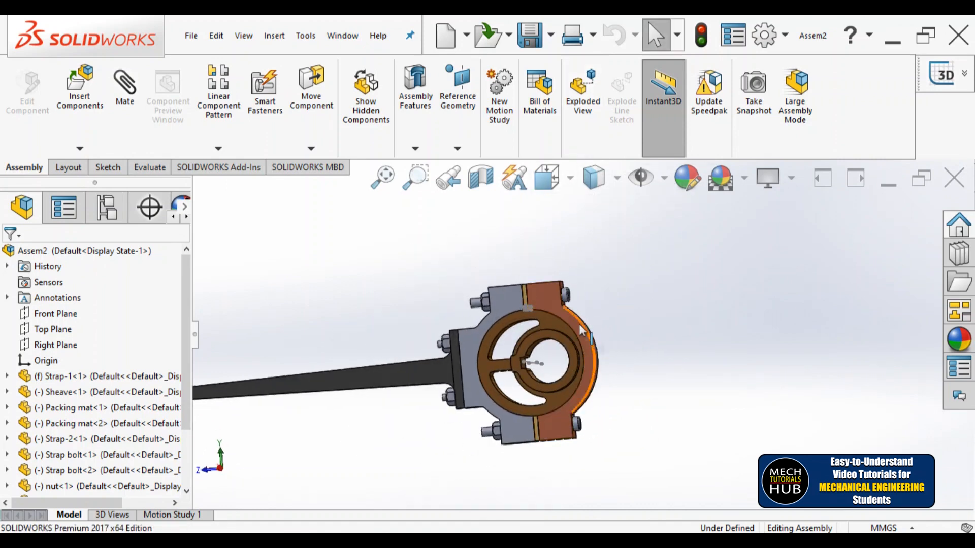
Step: Orient the assembly to the standard Right view and frame the strap and sheave end
{"action": "left_click", "coordinate": [542, 182]}
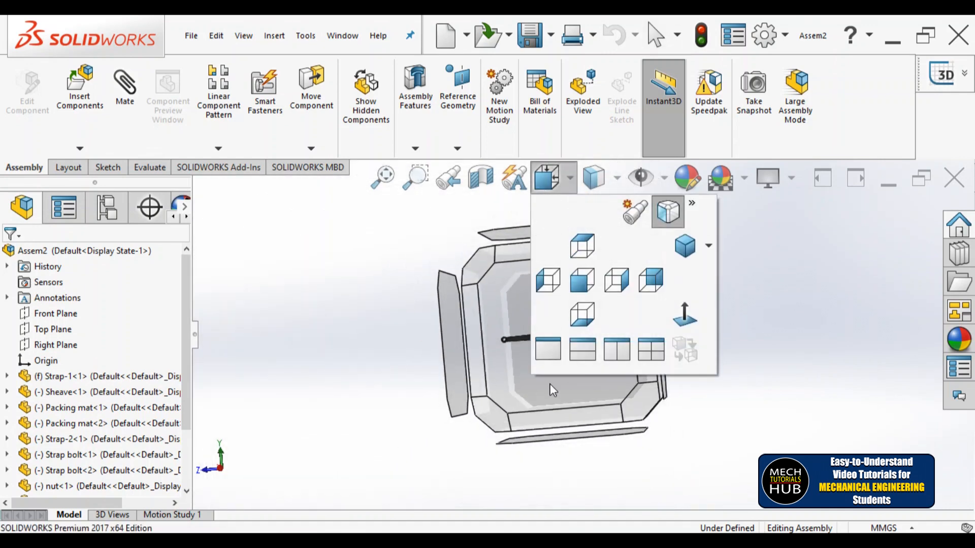
{"action": "left_click", "coordinate": [544, 386]}
{"action": "scroll", "coordinate": [762, 330], "scroll_direction": "down", "scroll_amount": 3}
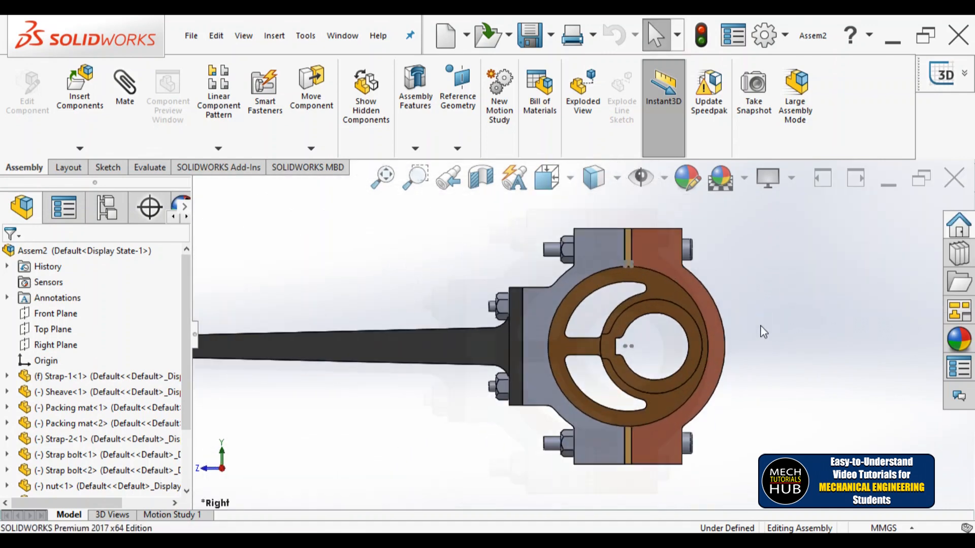
{"action": "scroll", "coordinate": [708, 312], "scroll_direction": "up", "scroll_amount": 3}
{"action": "scroll", "coordinate": [707, 307], "scroll_direction": "down", "scroll_amount": 3}
{"action": "scroll", "coordinate": [634, 319], "scroll_direction": "up", "scroll_amount": 3}
{"action": "scroll", "coordinate": [620, 353], "scroll_direction": "down", "scroll_amount": 2}
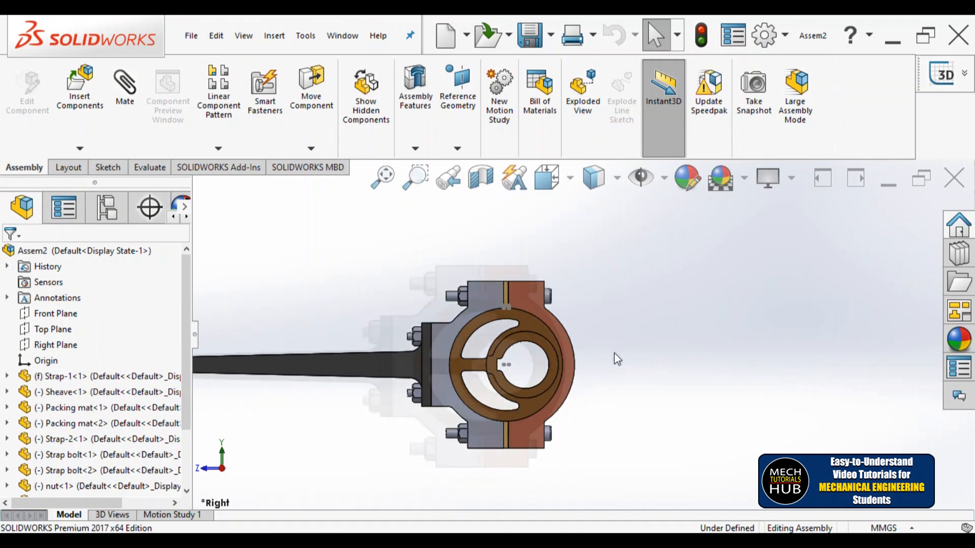
Step: Start an exploded view with a regular step and move both strap bolt nuts along positive Z, clear of the bolts
{"action": "left_click", "coordinate": [582, 124]}
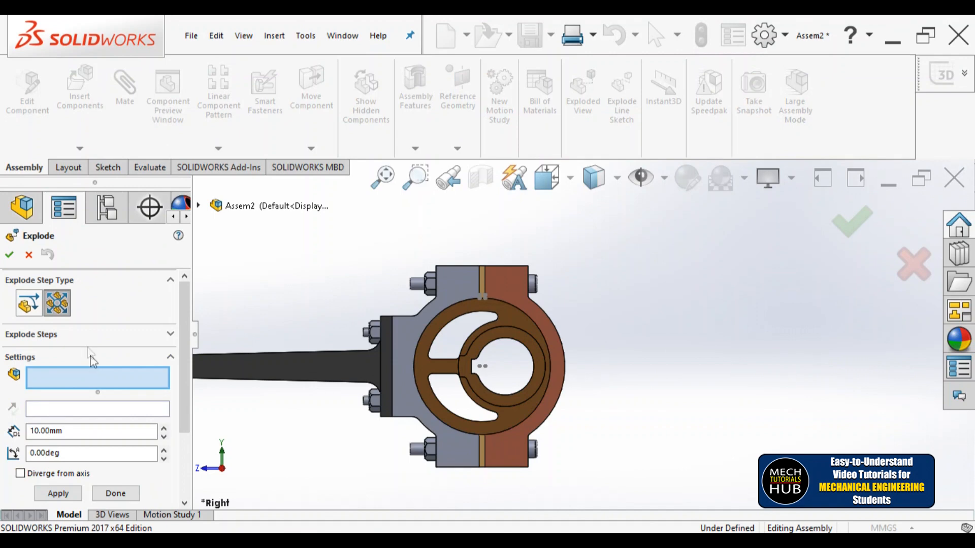
{"action": "left_click", "coordinate": [29, 303]}
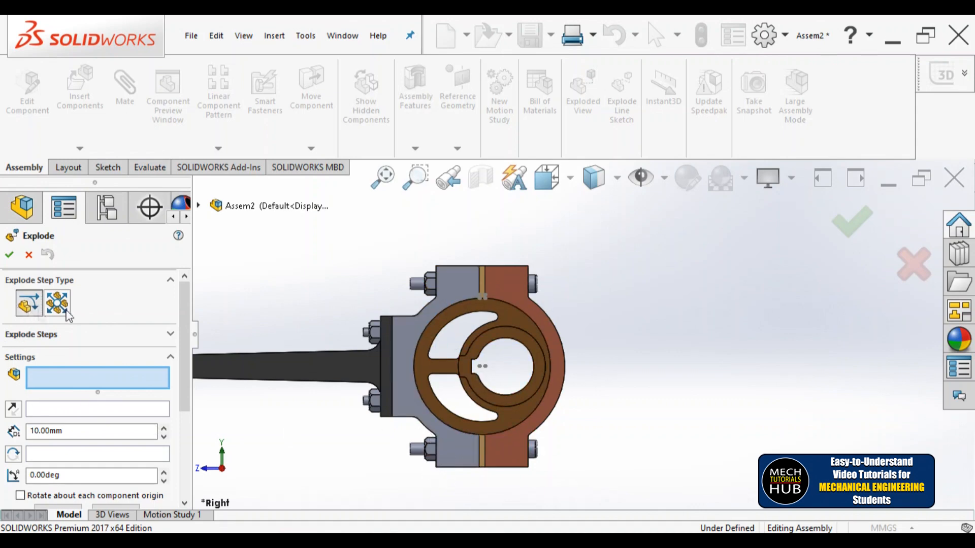
{"action": "left_click", "coordinate": [431, 282]}
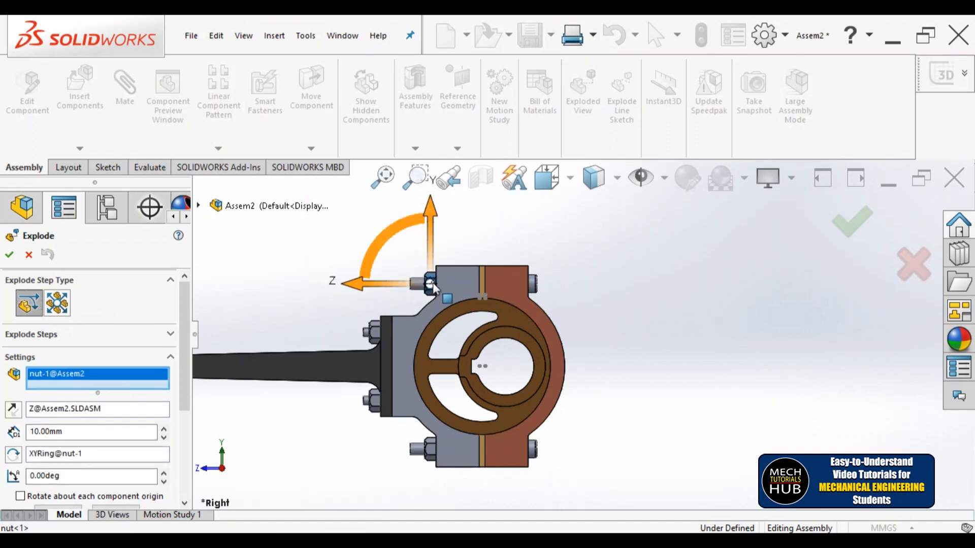
{"action": "left_click", "coordinate": [430, 450]}
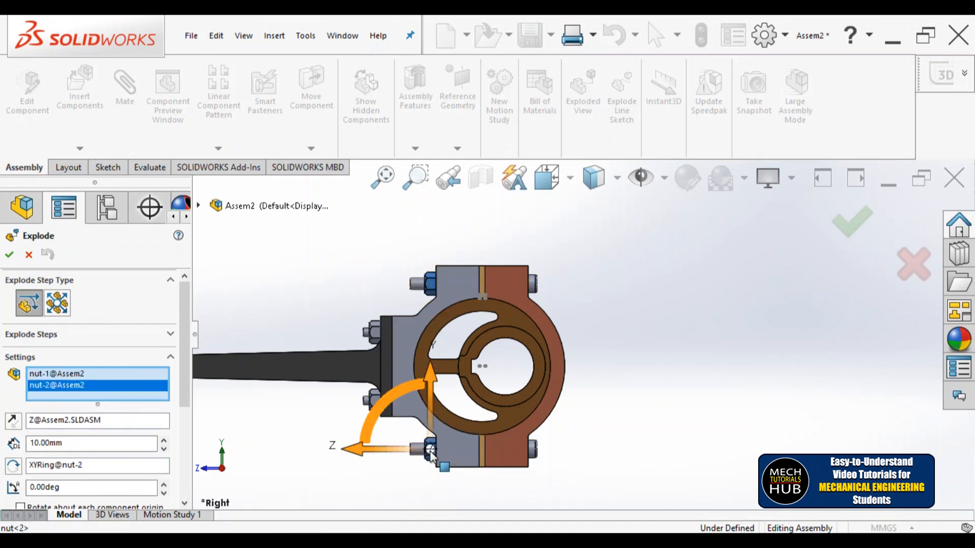
{"action": "left_click", "coordinate": [353, 450]}
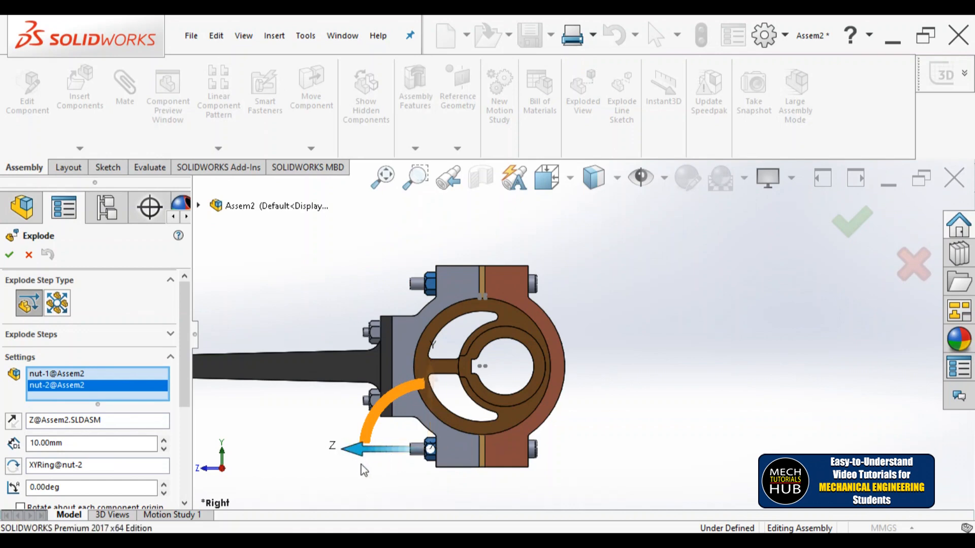
{"action": "scroll", "coordinate": [365, 465], "scroll_direction": "up", "scroll_amount": 4}
{"action": "scroll", "coordinate": [431, 397], "scroll_direction": "down", "scroll_amount": 5}
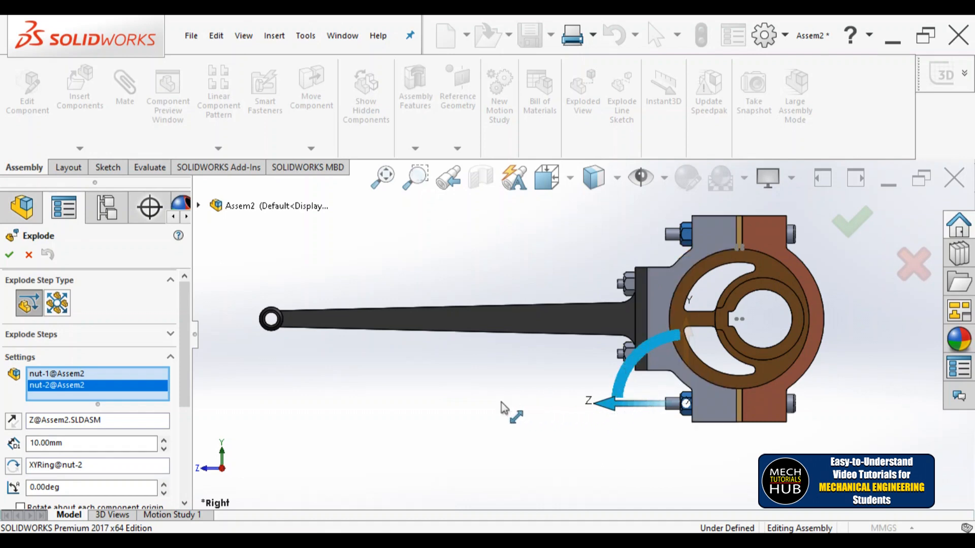
{"action": "left_click_drag", "start_coordinate": [611, 410], "coordinate": [342, 397]}
{"action": "left_click_drag", "start_coordinate": [249, 382], "coordinate": [69, 361]}
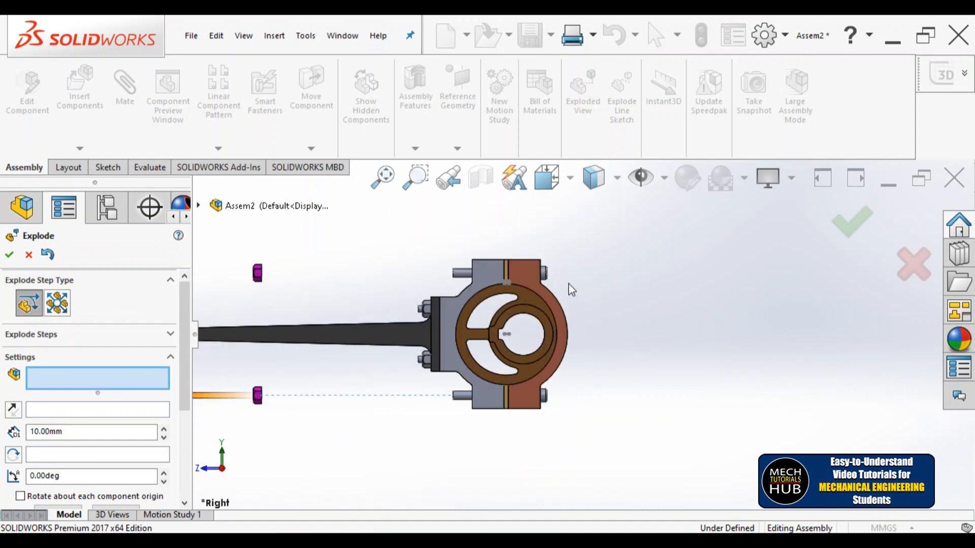
Step: Explode both strap bolts together along negative Z until they are well clear of the outer strap half
{"action": "scroll", "coordinate": [571, 290], "scroll_direction": "down", "scroll_amount": 1}
{"action": "left_click", "coordinate": [538, 272]}
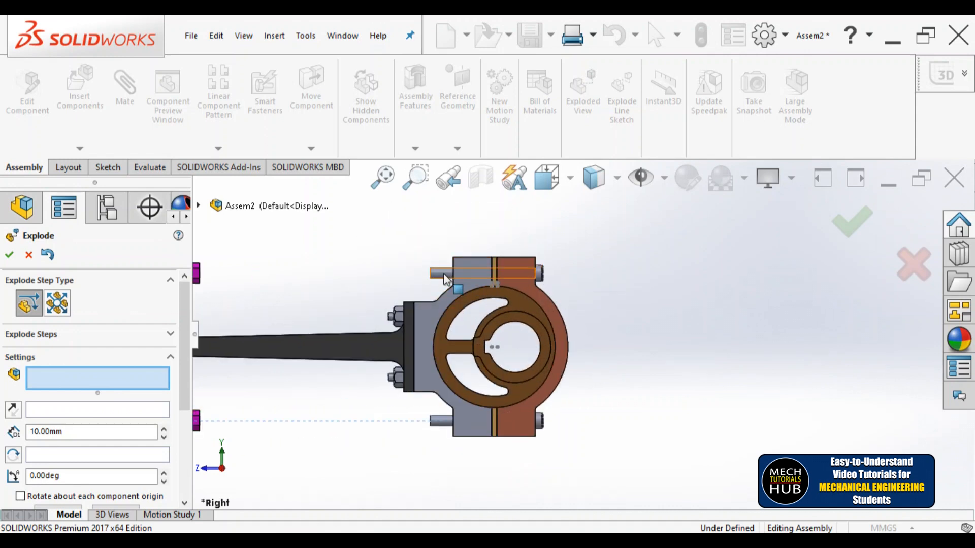
{"action": "left_click", "coordinate": [441, 421]}
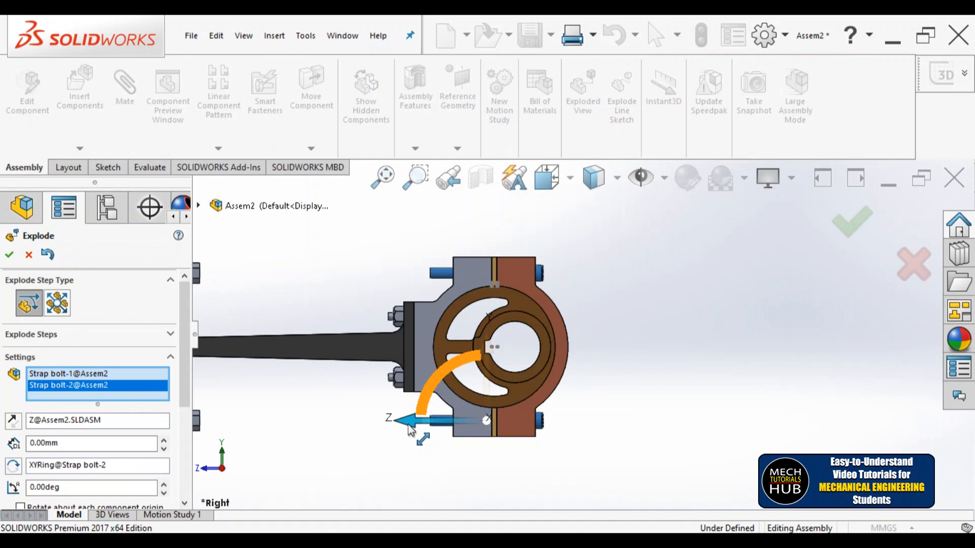
{"action": "left_click_drag", "start_coordinate": [412, 428], "coordinate": [795, 431]}
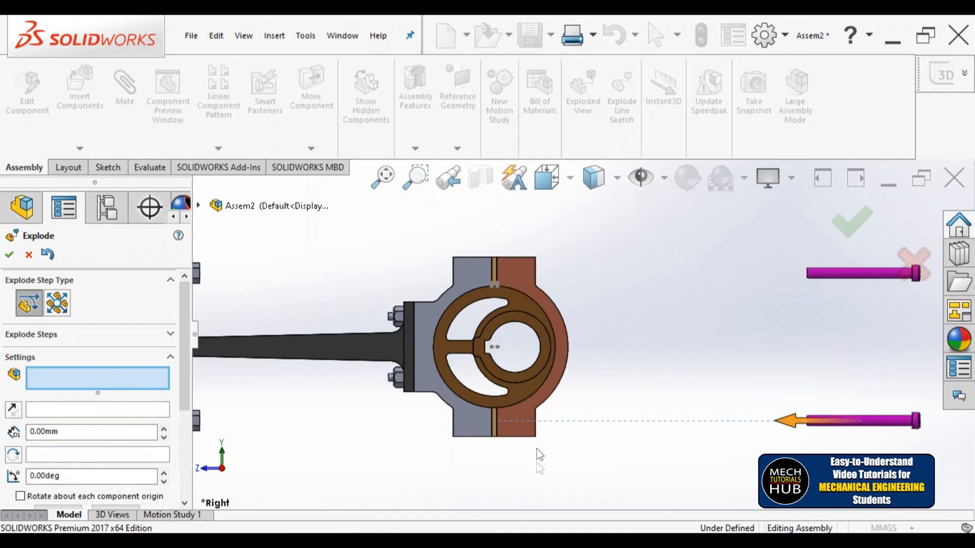
Step: Explode the outer red strap half about 303 mm along negative Z, between the sheave and the pulled-out bolts
{"action": "left_click", "coordinate": [567, 347]}
{"action": "left_click_drag", "start_coordinate": [459, 351], "coordinate": [678, 376]}
{"action": "scroll", "coordinate": [624, 426], "scroll_direction": "up", "scroll_amount": 2}
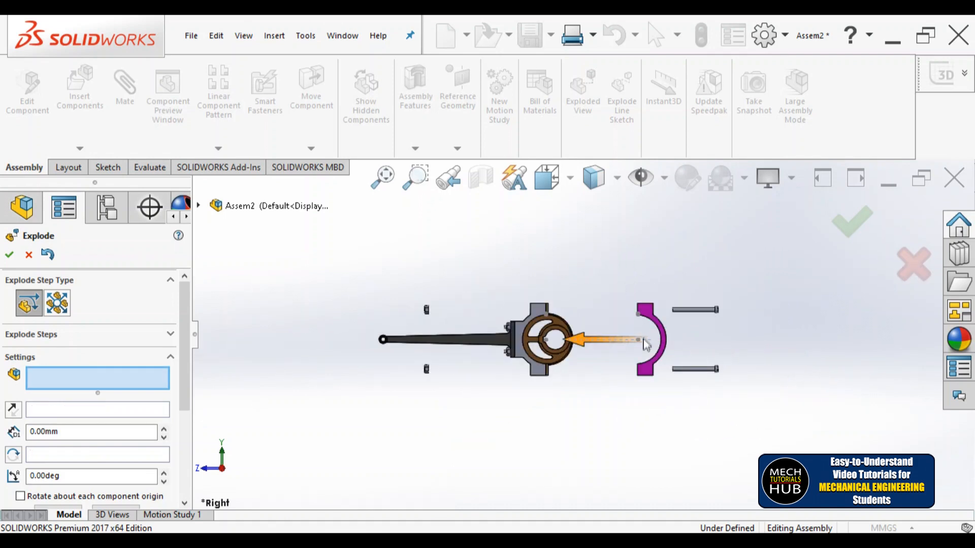
{"action": "left_click_drag", "start_coordinate": [600, 342], "coordinate": [587, 343]}
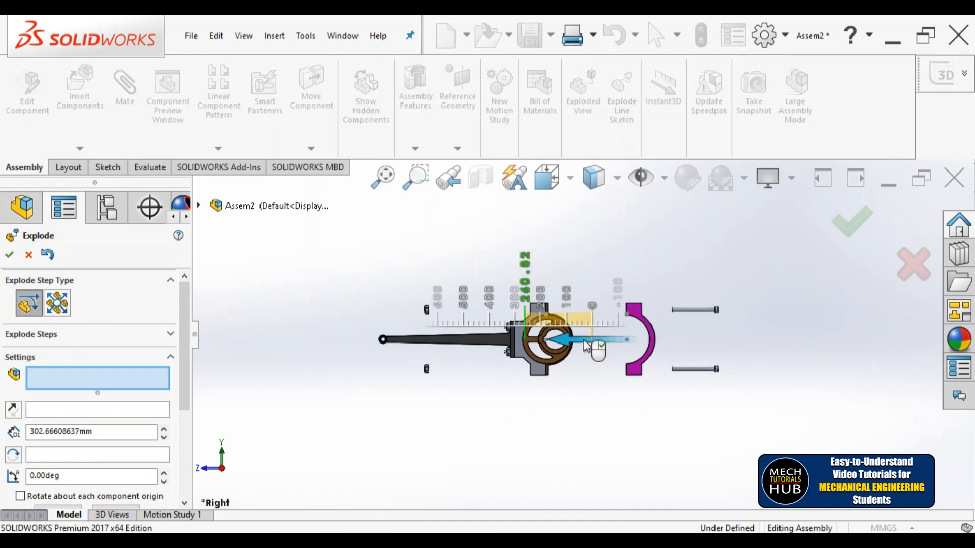
Step: Explode both packing mats outward from the strap with a radial step, until they are well clear of the strap ends
{"action": "scroll", "coordinate": [552, 320], "scroll_direction": "down", "scroll_amount": 6}
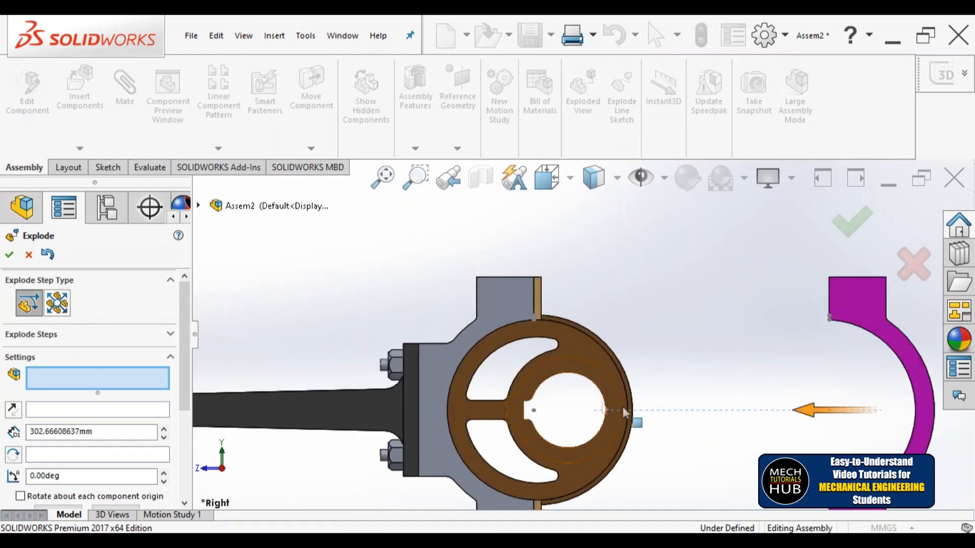
{"action": "scroll", "coordinate": [603, 381], "scroll_direction": "up", "scroll_amount": 2}
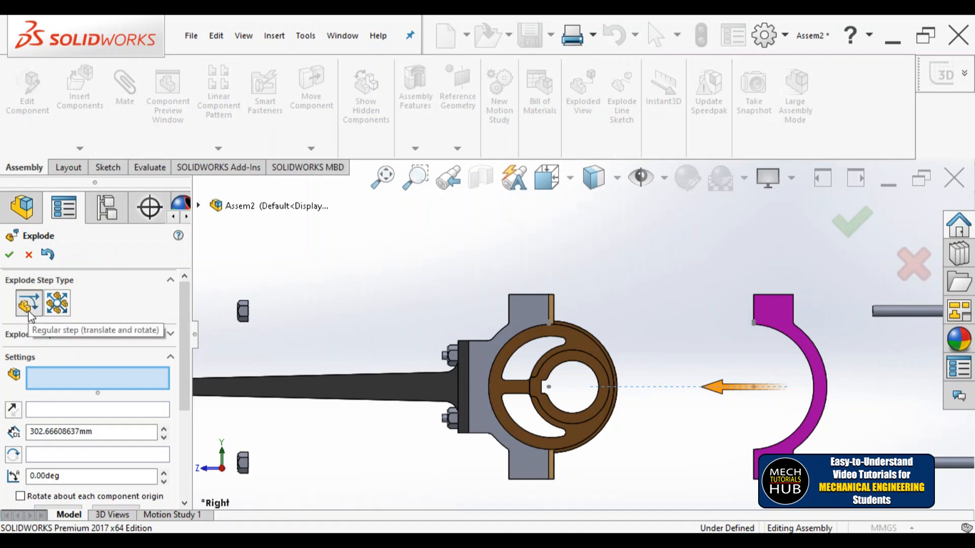
{"action": "left_click", "coordinate": [55, 310]}
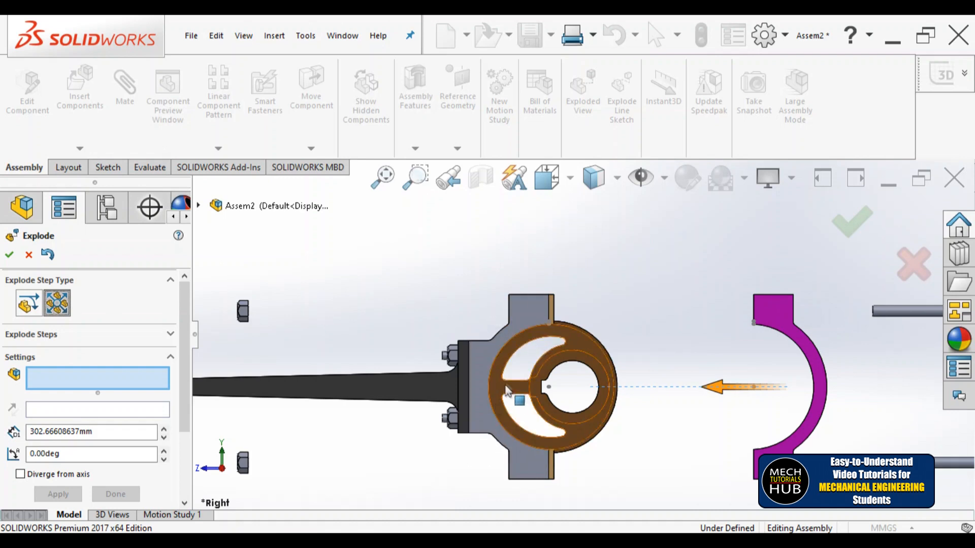
{"action": "scroll", "coordinate": [519, 393], "scroll_direction": "up", "scroll_amount": 2}
{"action": "scroll", "coordinate": [548, 383], "scroll_direction": "down", "scroll_amount": 4}
{"action": "scroll", "coordinate": [581, 243], "scroll_direction": "down", "scroll_amount": 2}
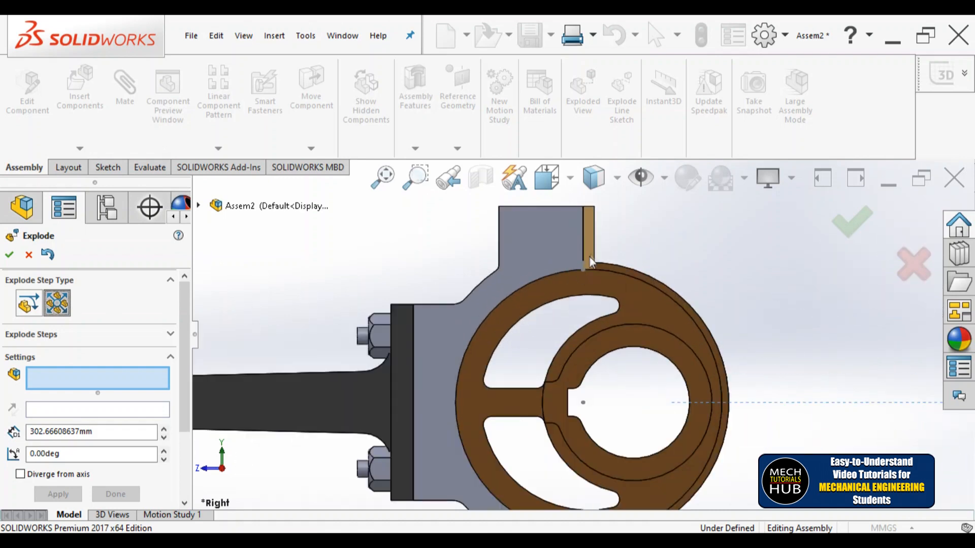
{"action": "left_click", "coordinate": [590, 249]}
{"action": "scroll", "coordinate": [583, 335], "scroll_direction": "up", "scroll_amount": 5}
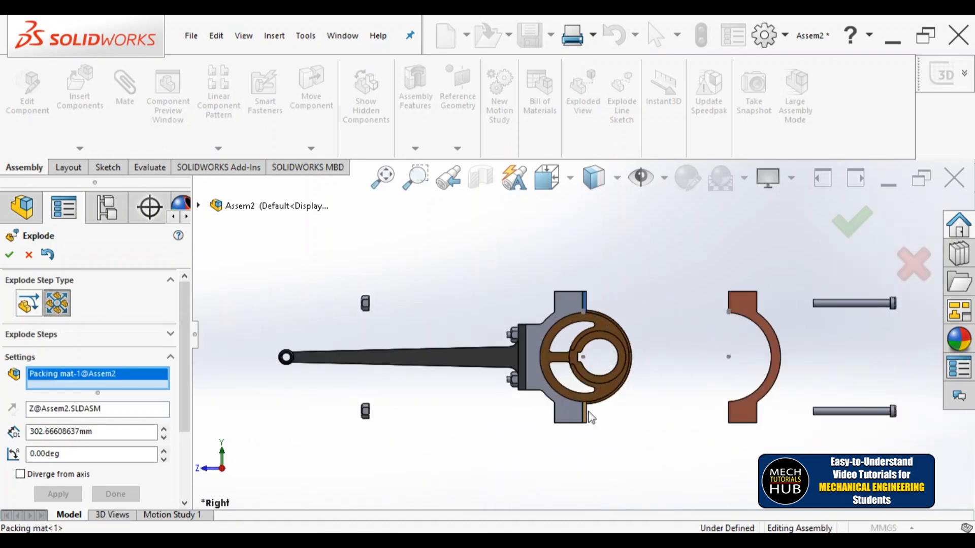
{"action": "left_click", "coordinate": [584, 414]}
{"action": "scroll", "coordinate": [585, 414], "scroll_direction": "down", "scroll_amount": 2}
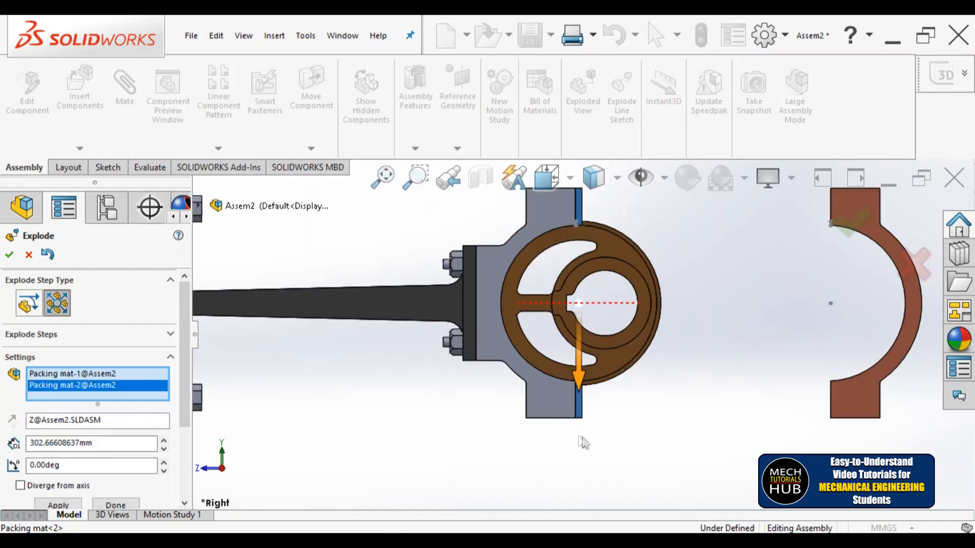
{"action": "scroll", "coordinate": [571, 387], "scroll_direction": "up", "scroll_amount": 3}
{"action": "scroll", "coordinate": [574, 269], "scroll_direction": "down", "scroll_amount": 2}
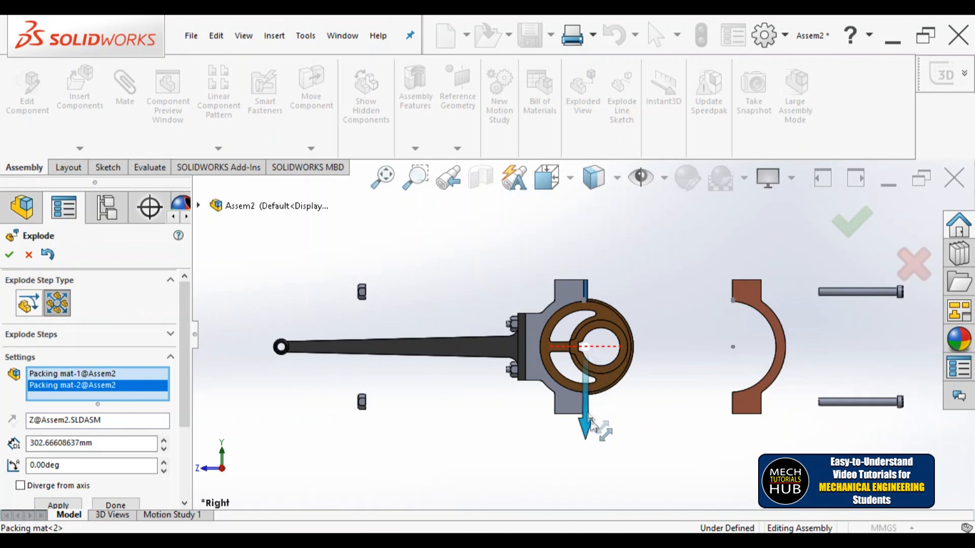
{"action": "left_click_drag", "start_coordinate": [585, 428], "coordinate": [585, 467]}
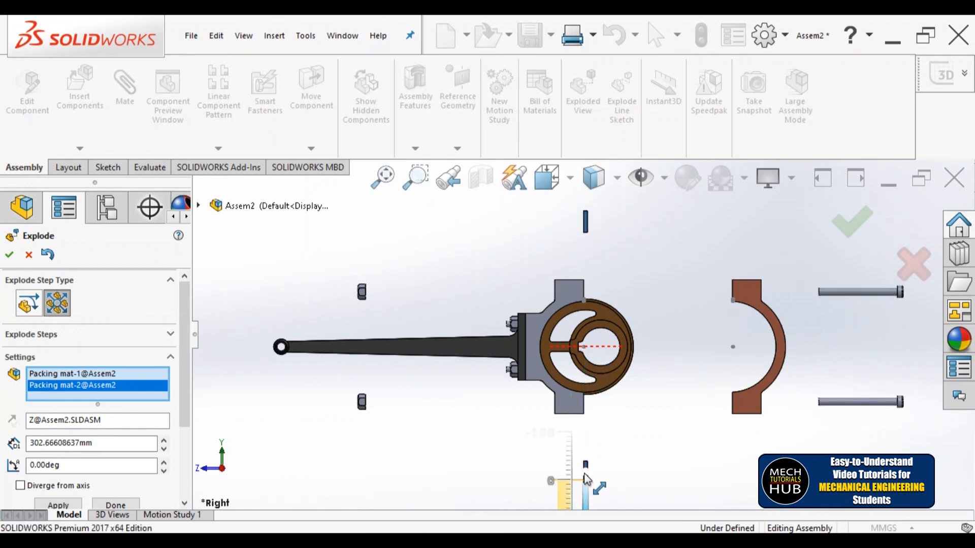
{"action": "left_click_drag", "start_coordinate": [587, 488], "coordinate": [588, 490]}
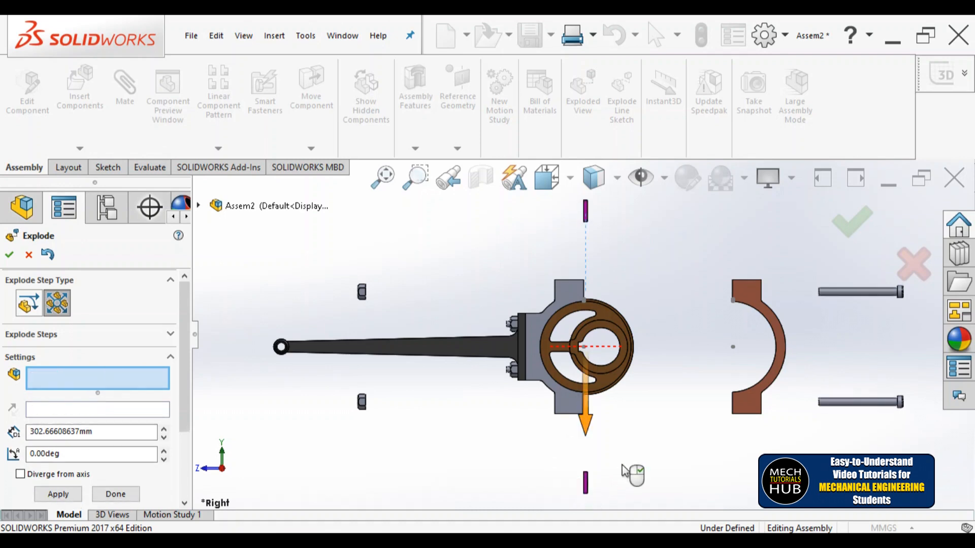
Step: Explode the sheave about 158 mm along negative Z with a regular step, placing it between the two strap halves
{"action": "scroll", "coordinate": [606, 343], "scroll_direction": "down", "scroll_amount": 4}
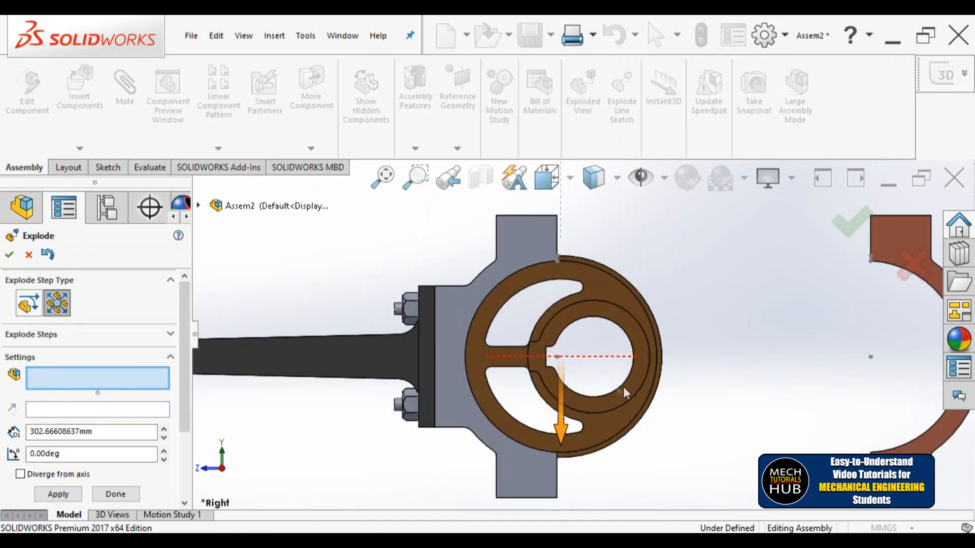
{"action": "left_click", "coordinate": [644, 354]}
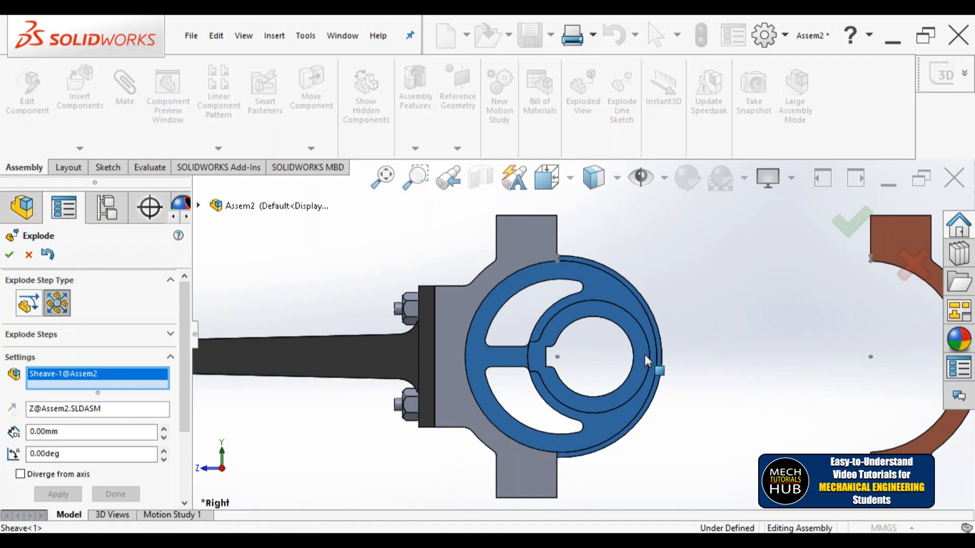
{"action": "left_click", "coordinate": [644, 354]}
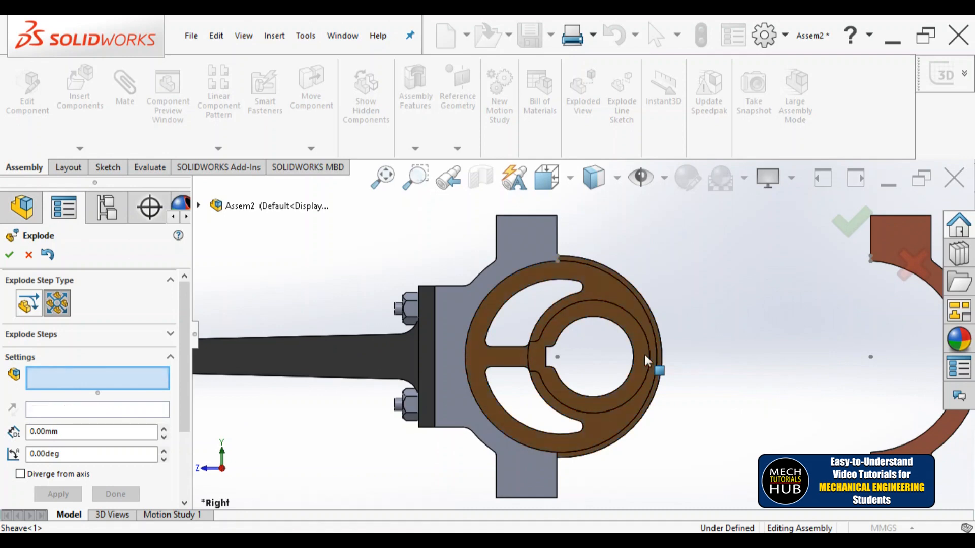
{"action": "left_click", "coordinate": [31, 311]}
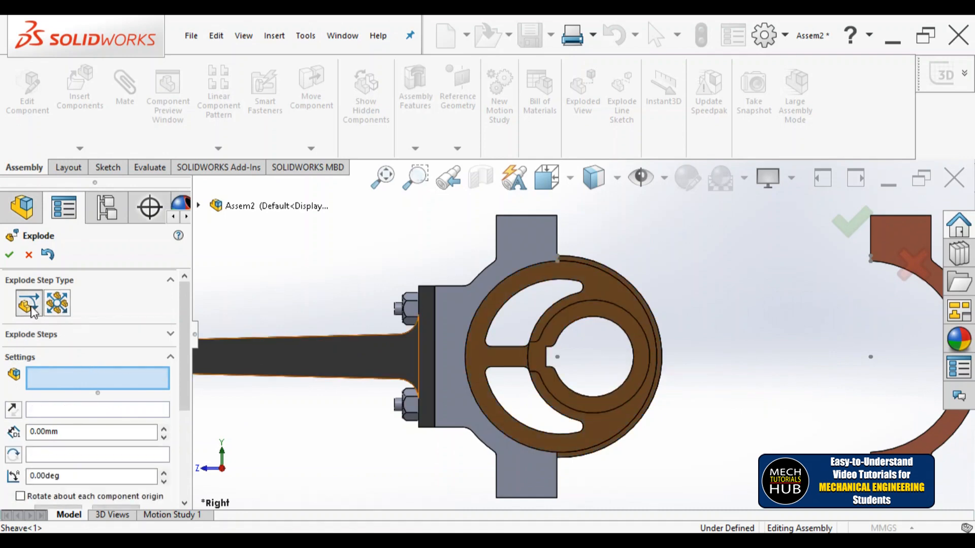
{"action": "left_click", "coordinate": [639, 358]}
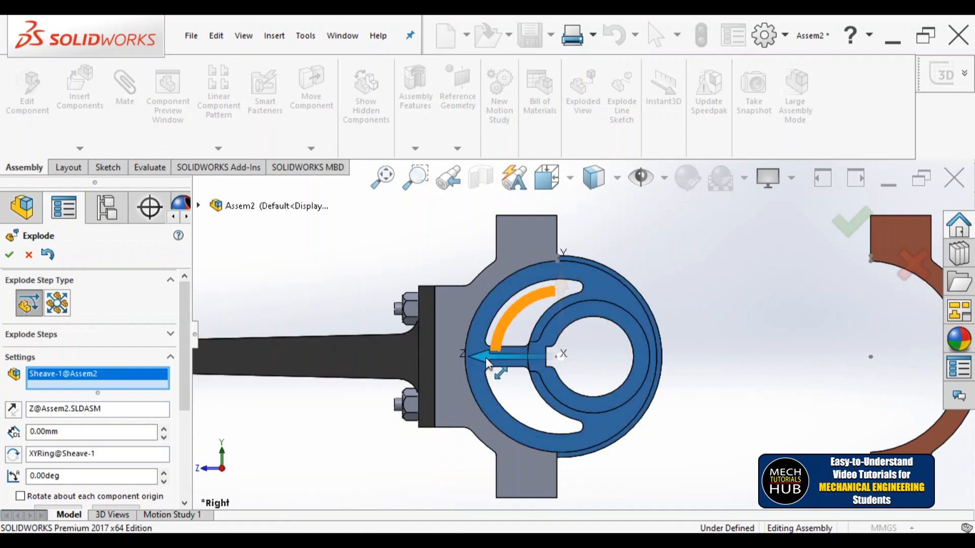
{"action": "left_click_drag", "start_coordinate": [485, 364], "coordinate": [675, 375]}
{"action": "key", "text": "f"}
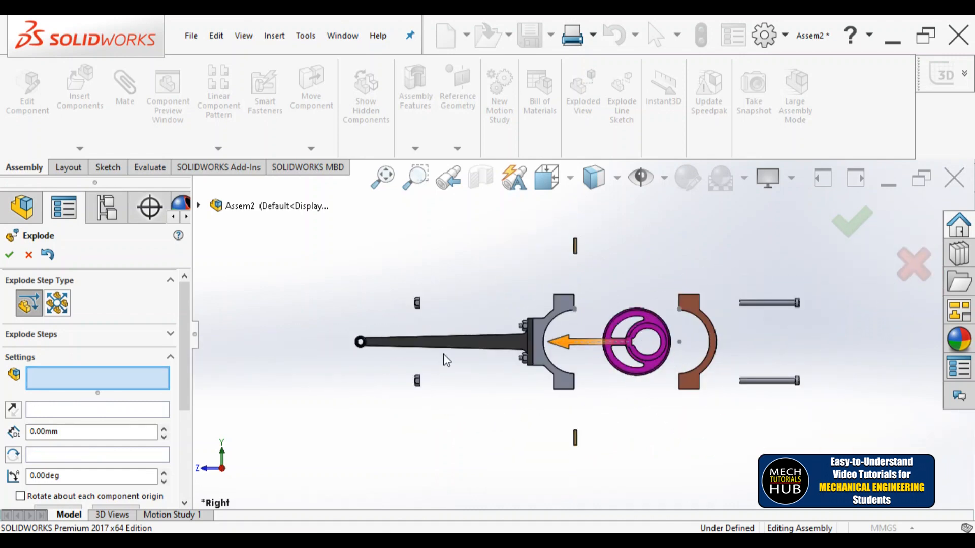
{"action": "scroll", "coordinate": [551, 364], "scroll_direction": "down", "scroll_amount": 2}
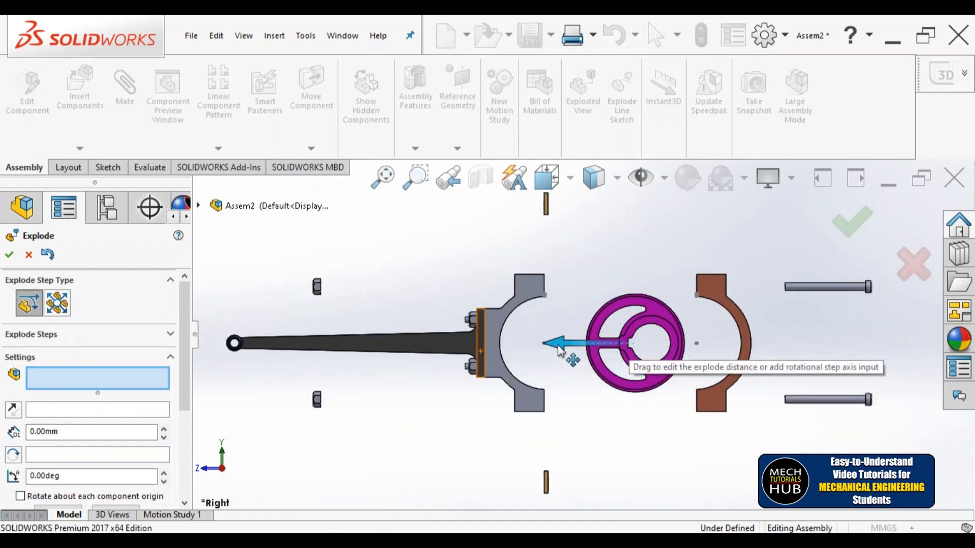
{"action": "left_click_drag", "start_coordinate": [559, 351], "coordinate": [510, 373]}
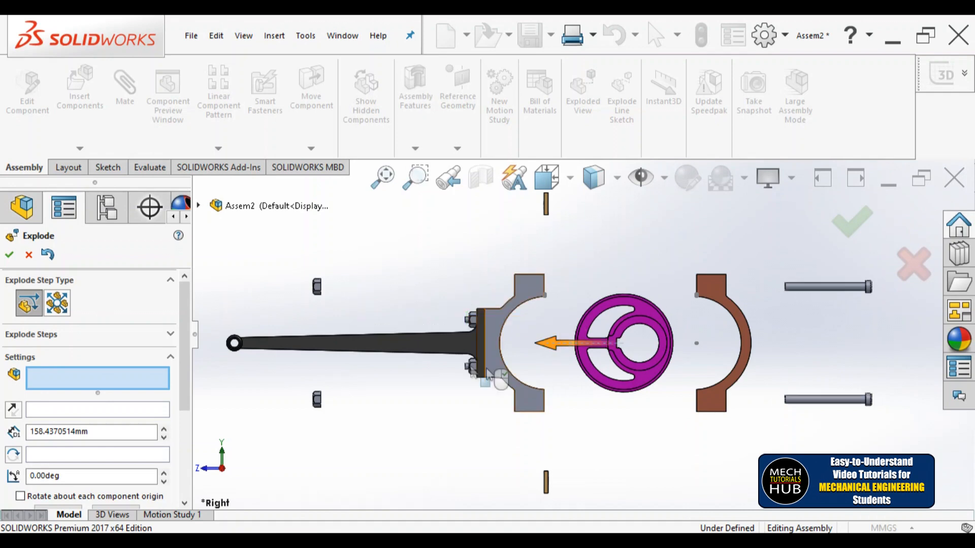
Step: Explode both rod flange screws together along positive Z until they are fully clear of the flange
{"action": "scroll", "coordinate": [468, 374], "scroll_direction": "up", "scroll_amount": 4}
{"action": "scroll", "coordinate": [546, 355], "scroll_direction": "down", "scroll_amount": 7}
{"action": "scroll", "coordinate": [557, 429], "scroll_direction": "up", "scroll_amount": 2}
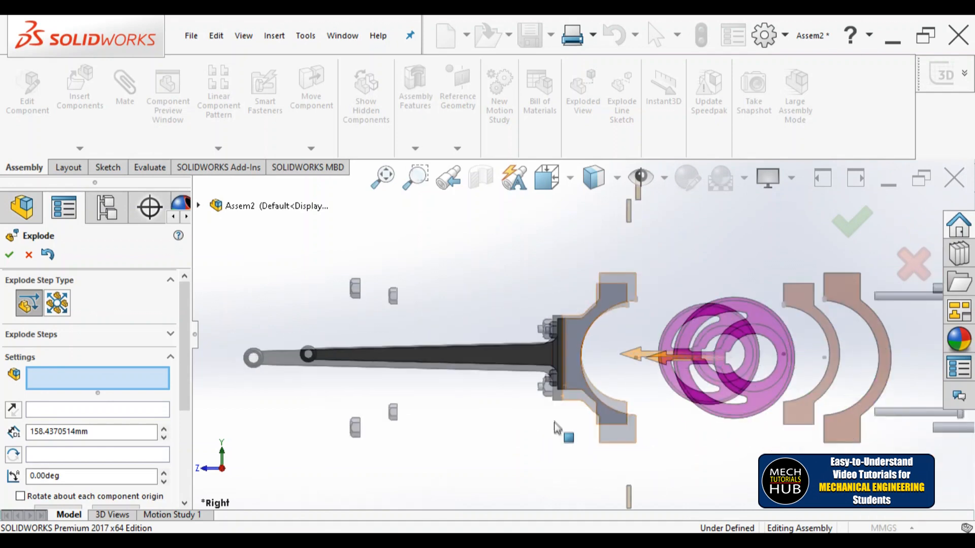
{"action": "scroll", "coordinate": [577, 293], "scroll_direction": "down", "scroll_amount": 3}
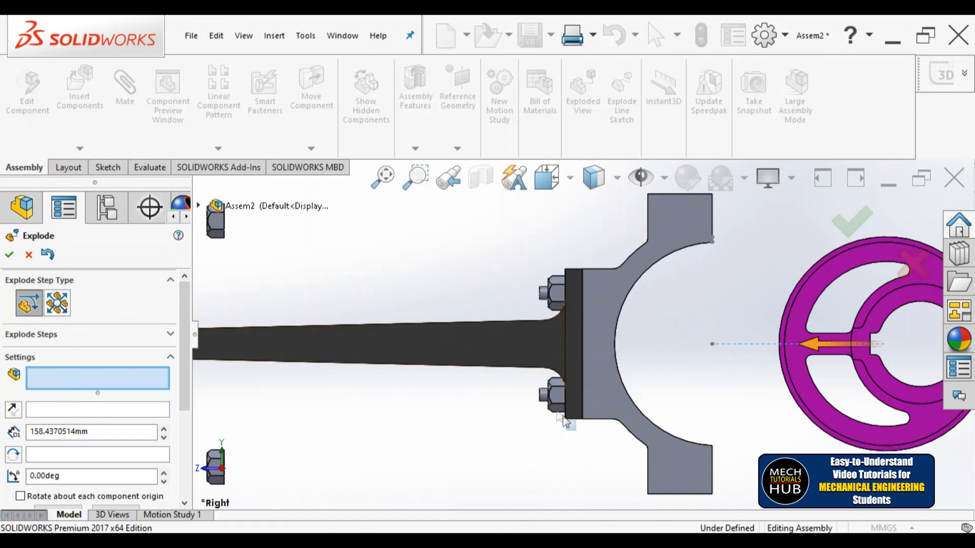
{"action": "left_click", "coordinate": [559, 295]}
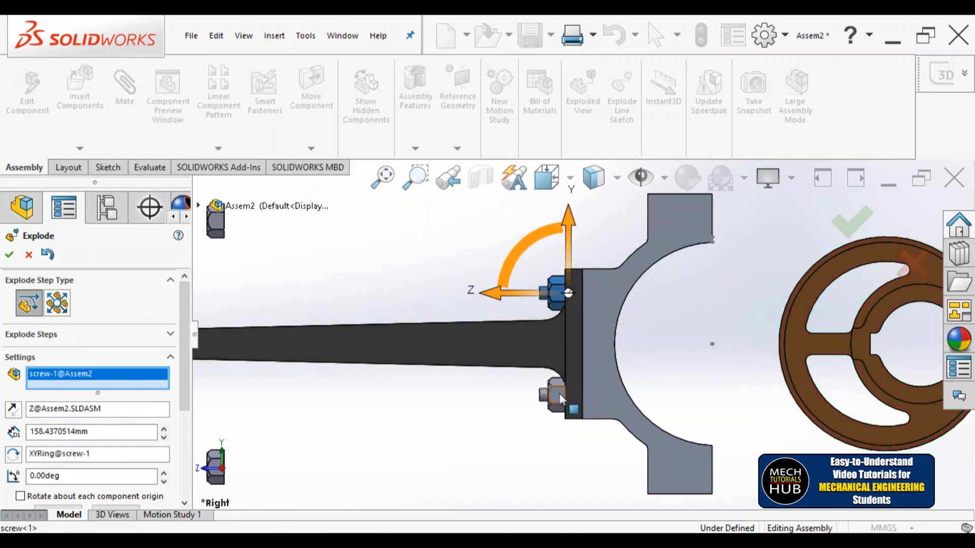
{"action": "left_click", "coordinate": [559, 393]}
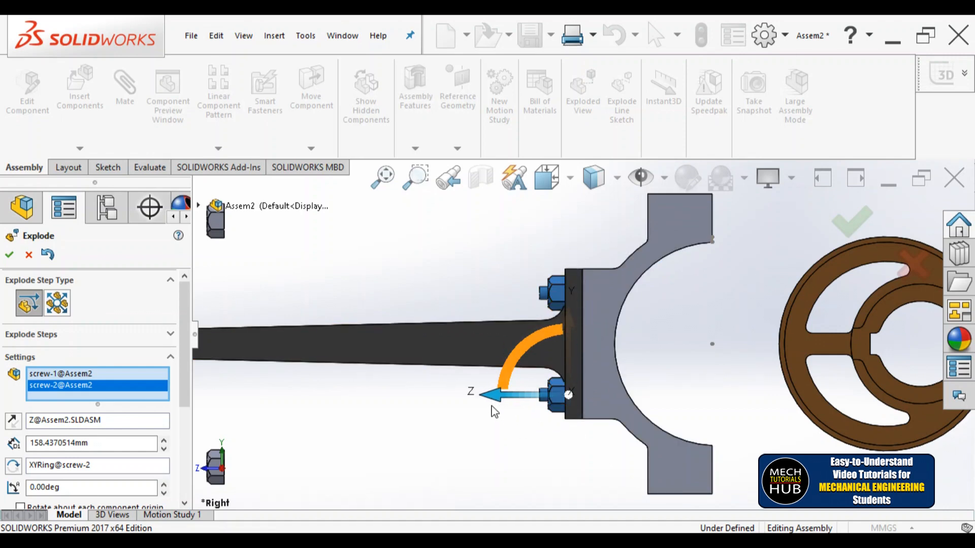
{"action": "left_click_drag", "start_coordinate": [483, 403], "coordinate": [264, 403]}
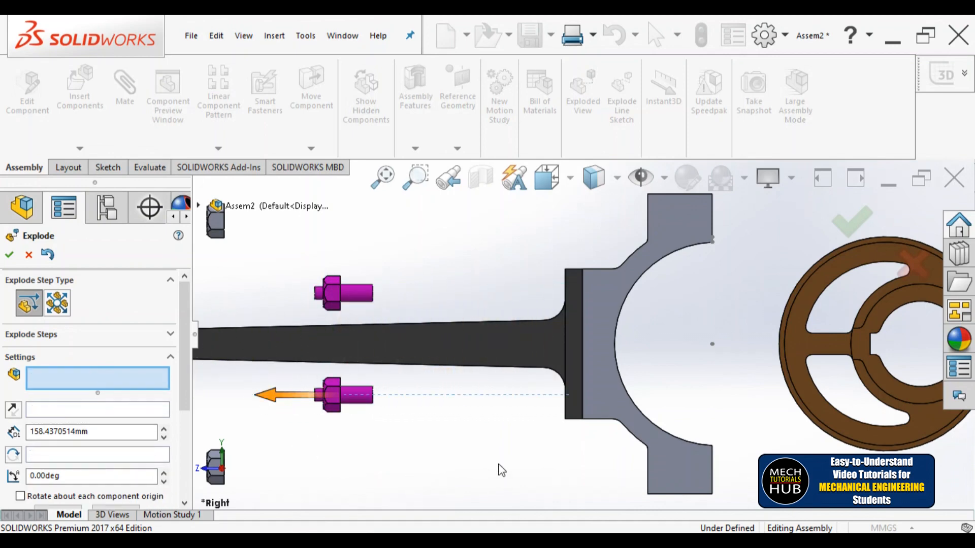
Step: Explode the eccentric rod along positive Z, leaving a gap between its flange and the grey strap half
{"action": "scroll", "coordinate": [533, 376], "scroll_direction": "up", "scroll_amount": 5}
{"action": "scroll", "coordinate": [558, 315], "scroll_direction": "down", "scroll_amount": 3}
{"action": "left_click", "coordinate": [569, 305]}
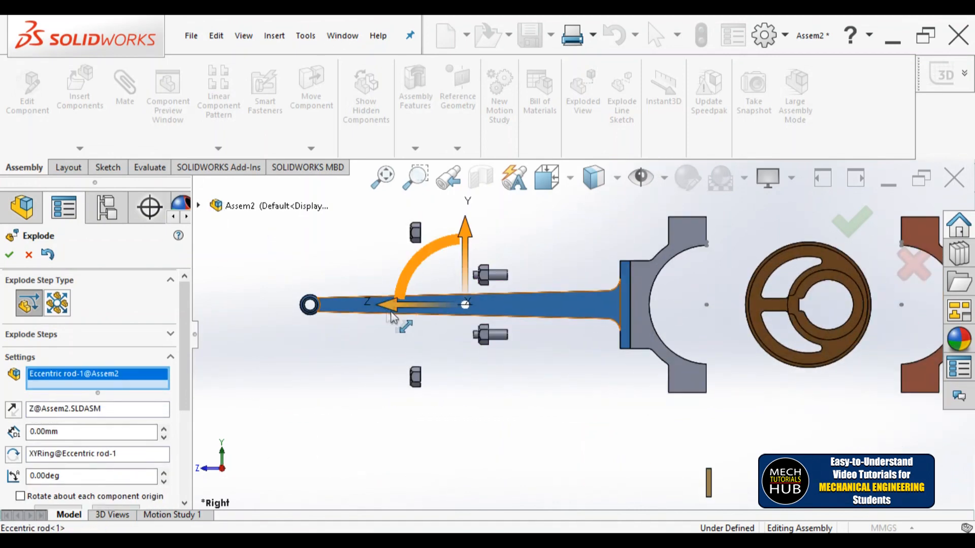
{"action": "left_click_drag", "start_coordinate": [394, 311], "coordinate": [325, 308]}
{"action": "scroll", "coordinate": [574, 335], "scroll_direction": "up", "scroll_amount": 3}
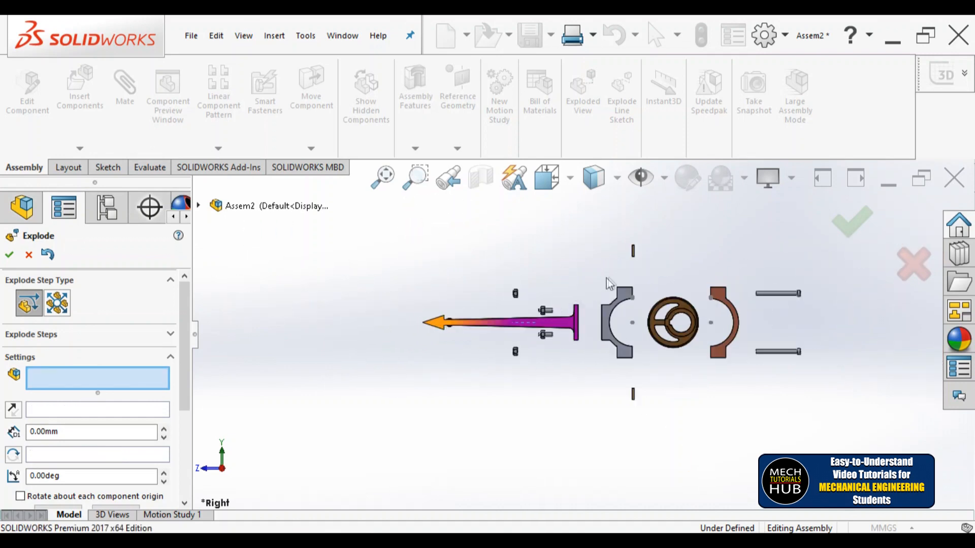
Step: List the explode steps and open Explode Step1 for editing to examine its components, direction and distance
{"action": "scroll", "coordinate": [610, 283], "scroll_direction": "down", "scroll_amount": 1}
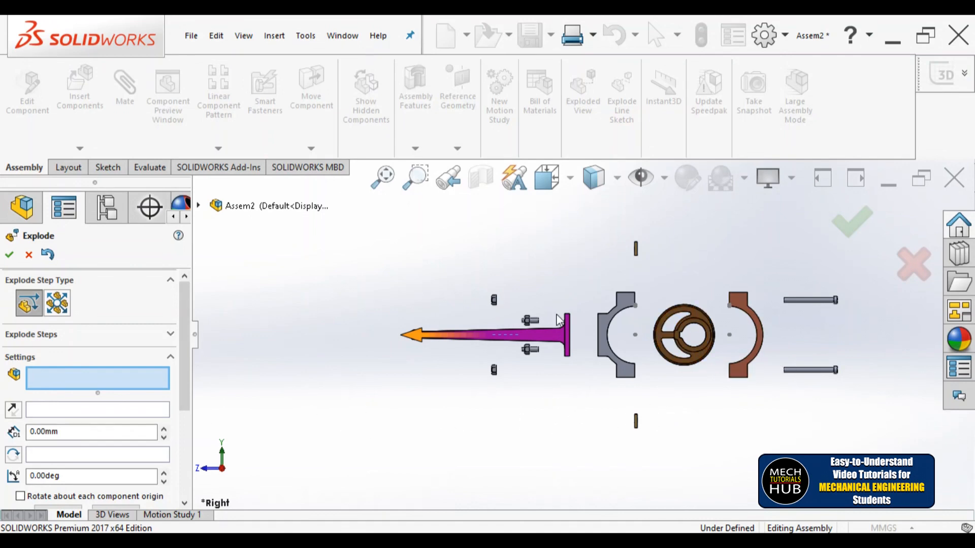
{"action": "scroll", "coordinate": [557, 319], "scroll_direction": "down", "scroll_amount": 2}
{"action": "scroll", "coordinate": [559, 391], "scroll_direction": "up", "scroll_amount": 2}
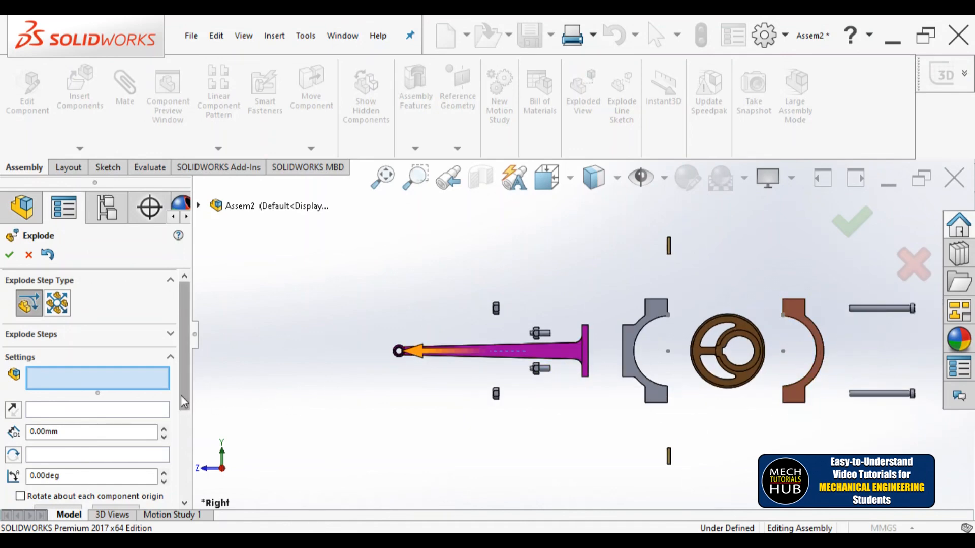
{"action": "mouse_move", "coordinate": [188, 398]}
{"action": "left_mouse_down"}
{"action": "mouse_move", "coordinate": [184, 460]}
{"action": "mouse_move", "coordinate": [188, 416]}
{"action": "left_mouse_up"}
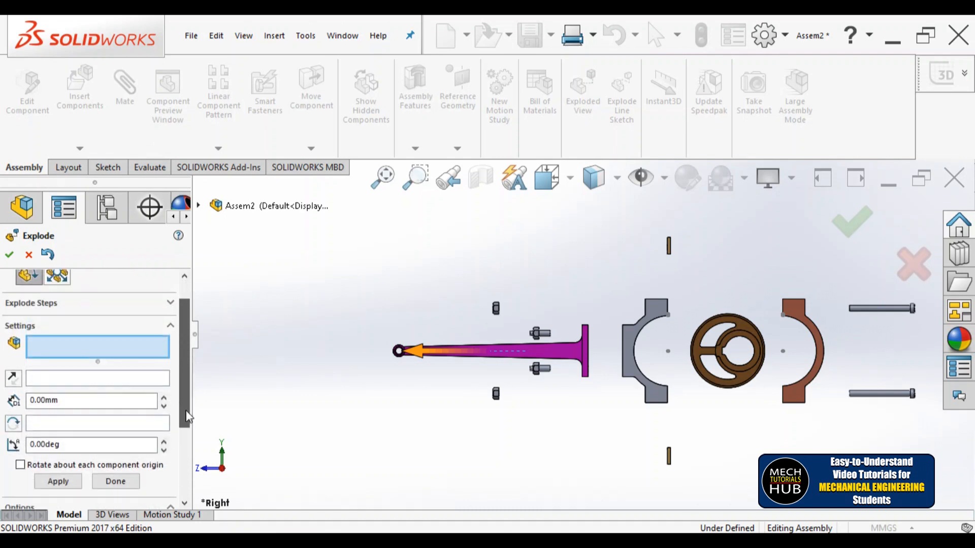
{"action": "left_click", "coordinate": [171, 303]}
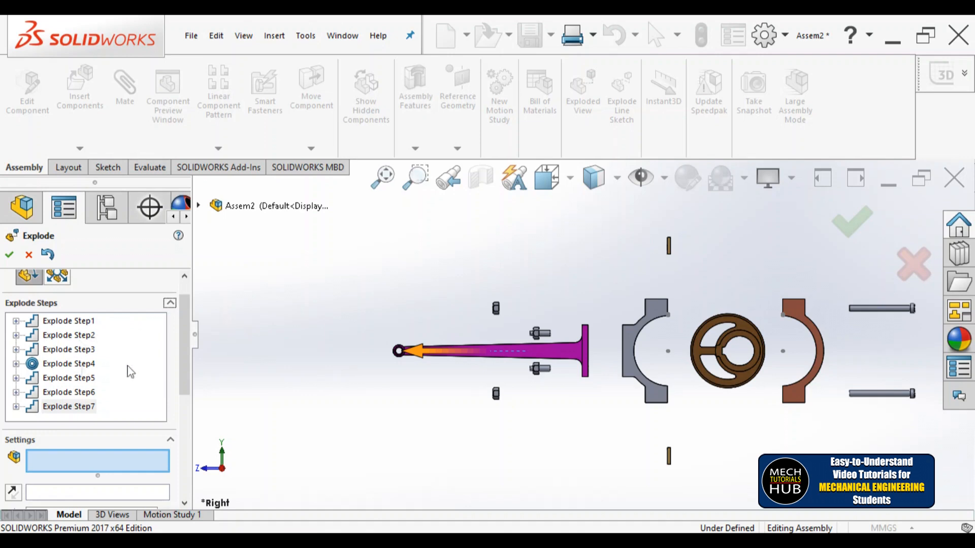
{"action": "right_click", "coordinate": [91, 324]}
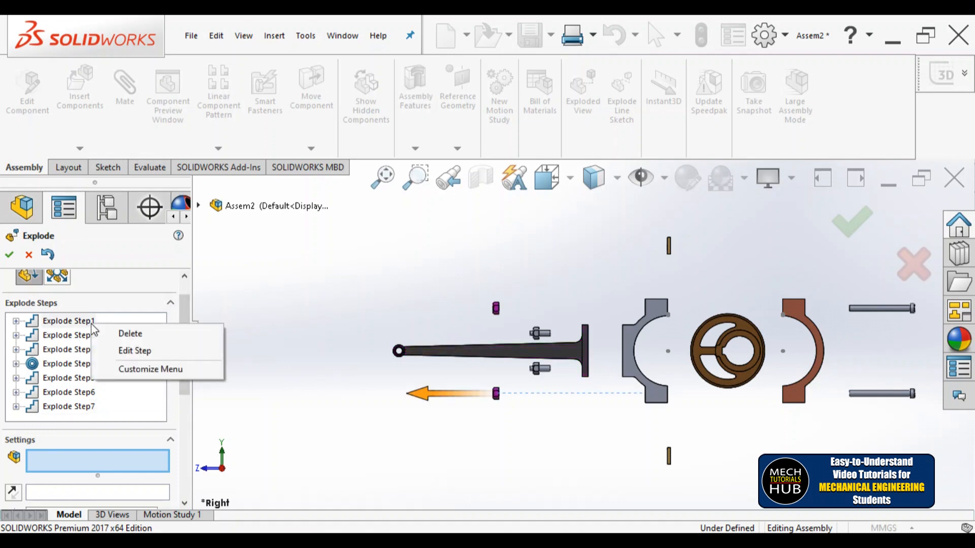
{"action": "left_click", "coordinate": [134, 351]}
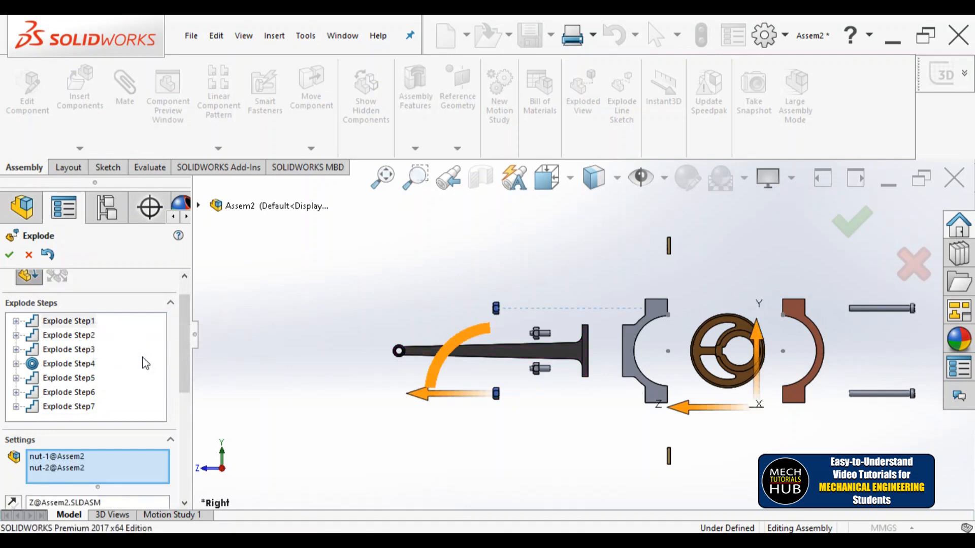
{"action": "scroll", "coordinate": [188, 388], "scroll_direction": "down", "scroll_amount": 3}
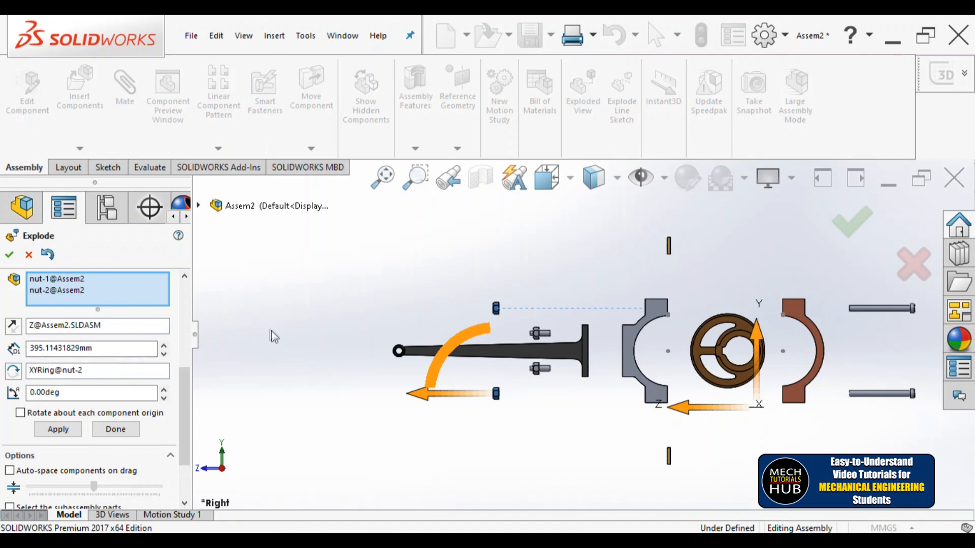
Step: Accept the exploded view and collapse the whole assembly back to its assembled state
{"action": "left_click", "coordinate": [10, 255]}
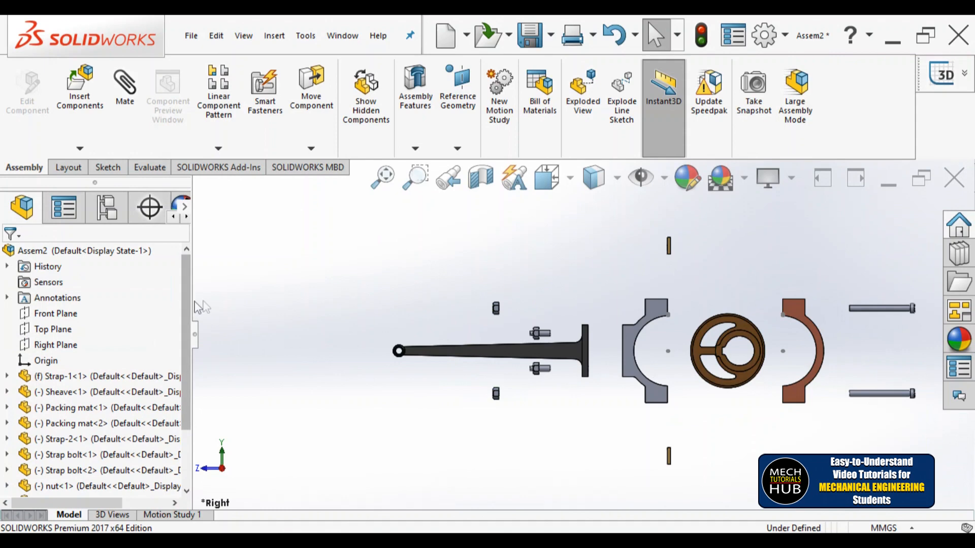
{"action": "scroll", "coordinate": [582, 333], "scroll_direction": "up", "scroll_amount": 5}
{"action": "middle_click_drag", "start_coordinate": [706, 344], "coordinate": [457, 421]}
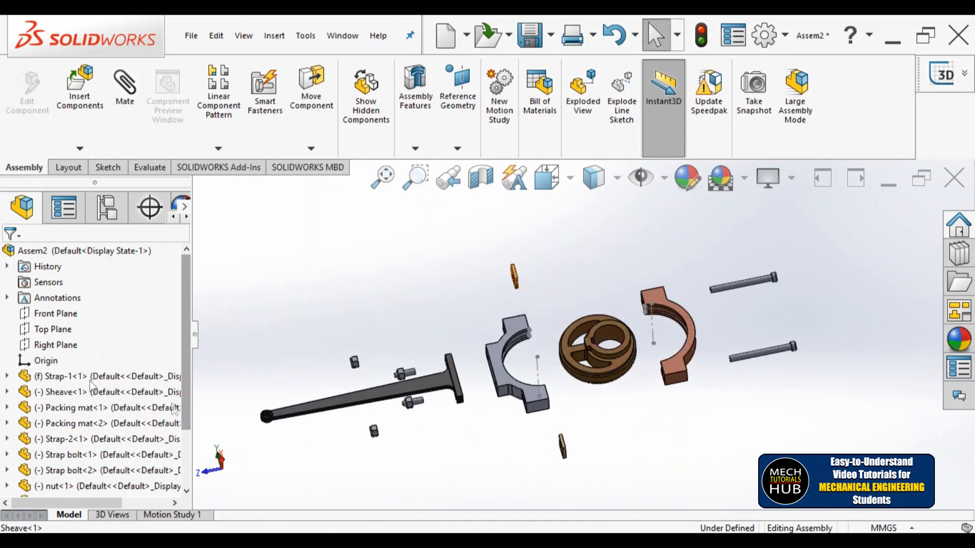
{"action": "right_click", "coordinate": [46, 251]}
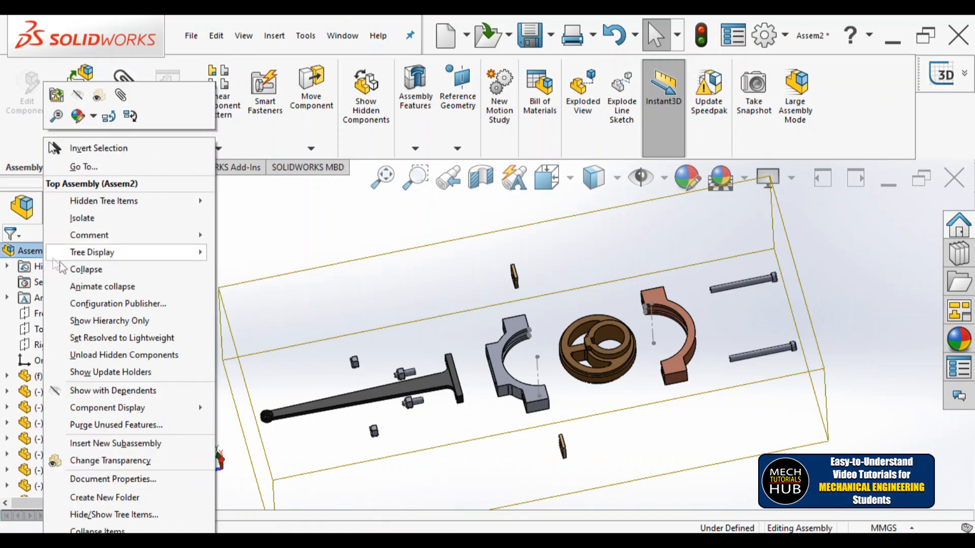
{"action": "left_click", "coordinate": [88, 270]}
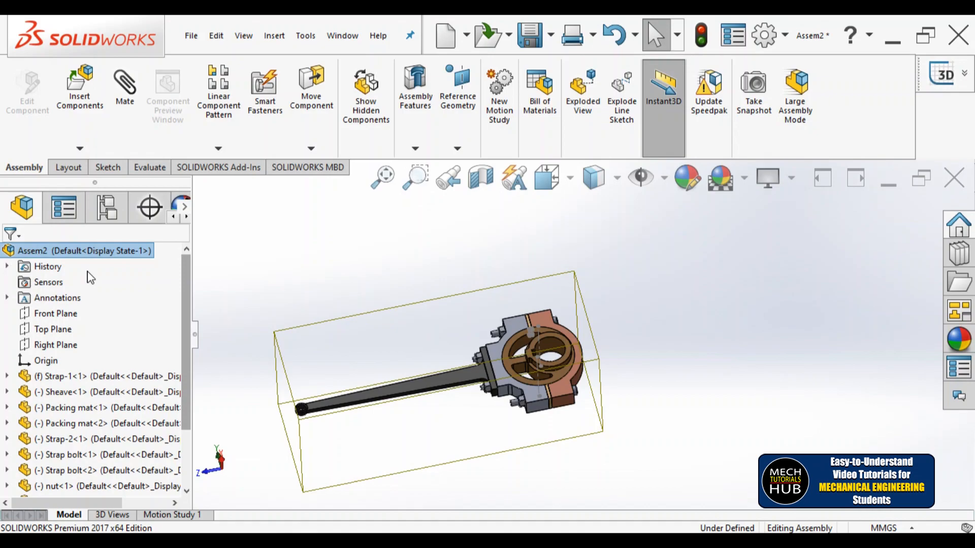
Step: Show the whole Assem2 assembly in its exploded state again
{"action": "scroll", "coordinate": [268, 402], "scroll_direction": "down", "scroll_amount": 2}
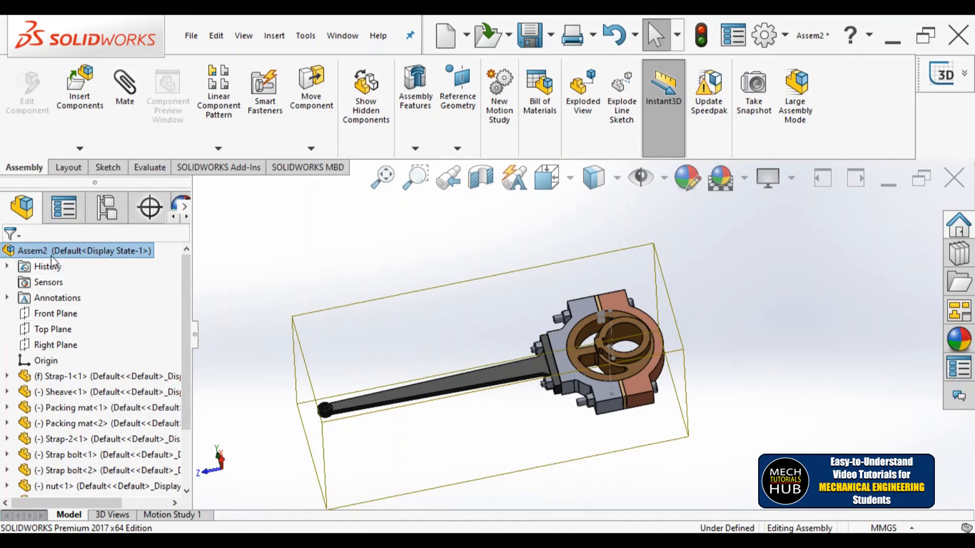
{"action": "right_click", "coordinate": [52, 254]}
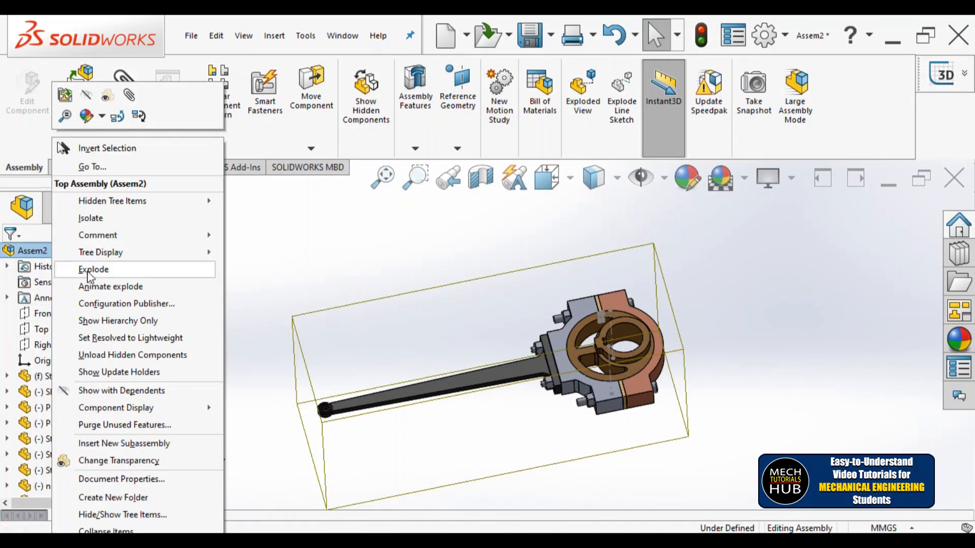
{"action": "left_click", "coordinate": [89, 271]}
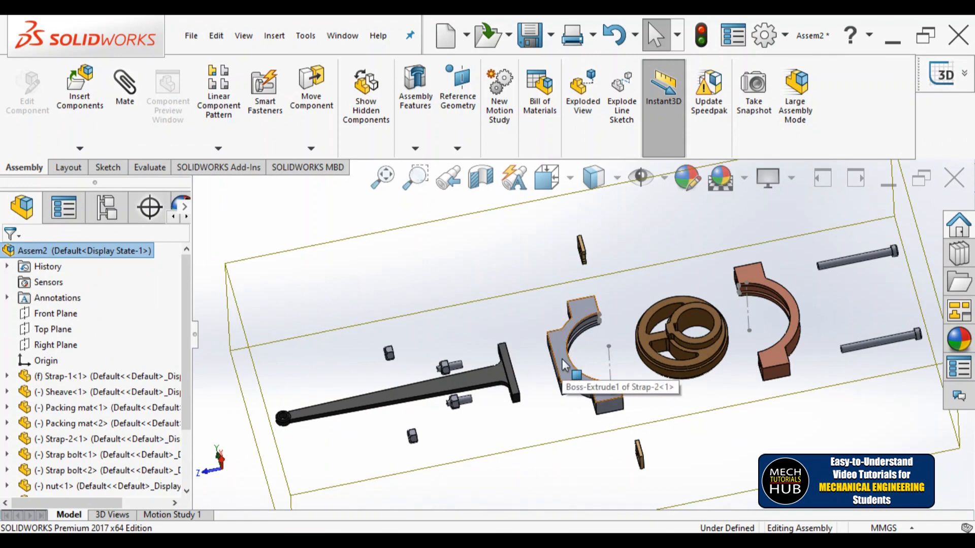
Step: Play the animated collapse of the assembly, slow it to half speed, and close the animation controller
{"action": "right_click", "coordinate": [108, 251]}
{"action": "left_click", "coordinate": [158, 288]}
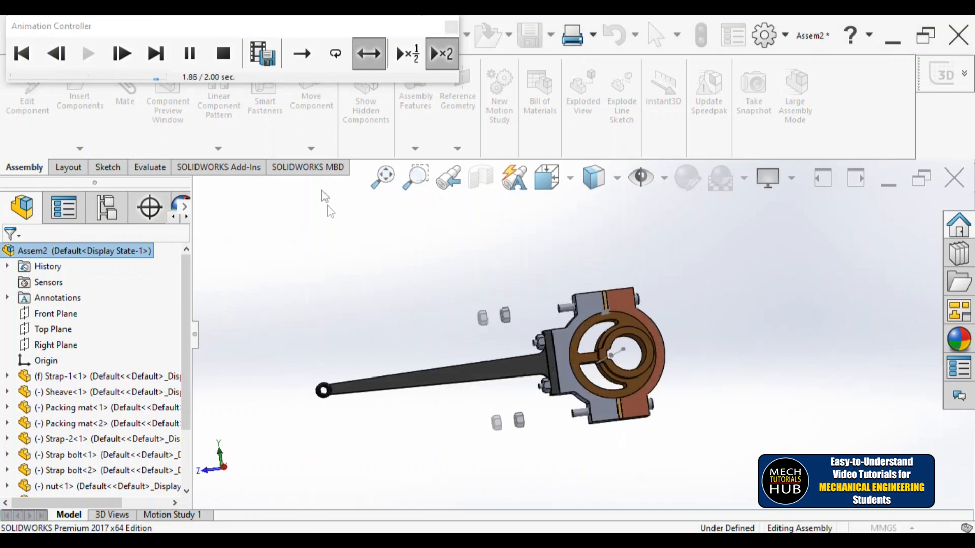
{"action": "left_click", "coordinate": [406, 54]}
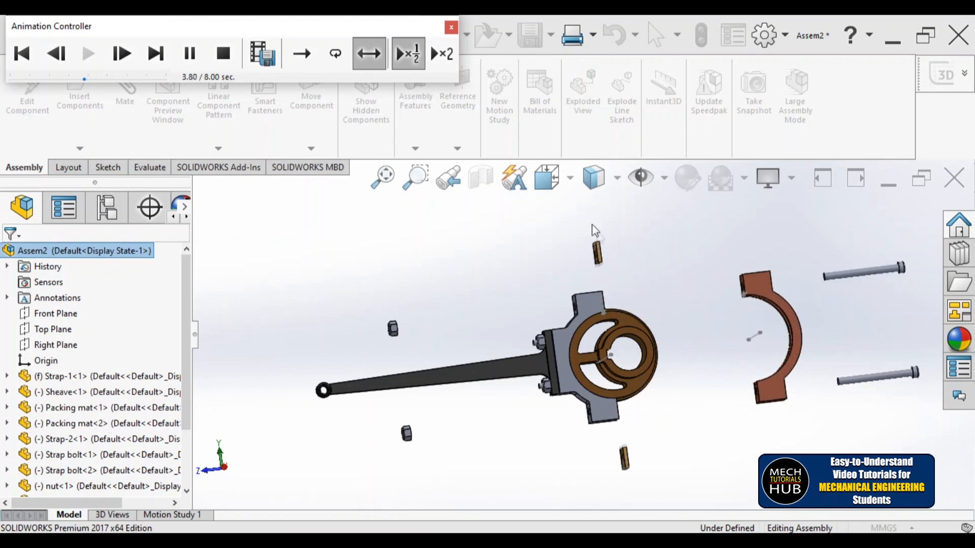
{"action": "left_click", "coordinate": [451, 27]}
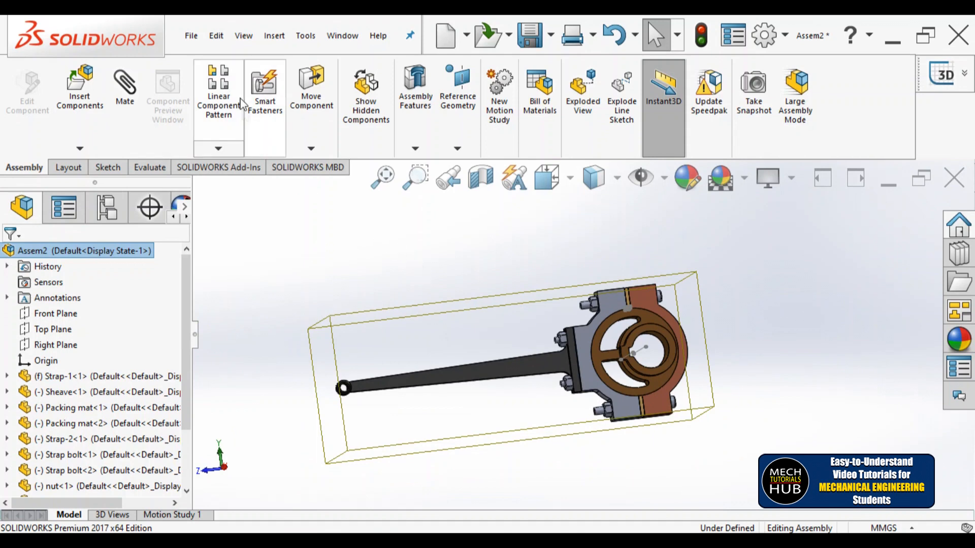
Step: Save the assembly and create a drawing from it on an A0 (ANSI) Landscape sheet
{"action": "left_click", "coordinate": [190, 35]}
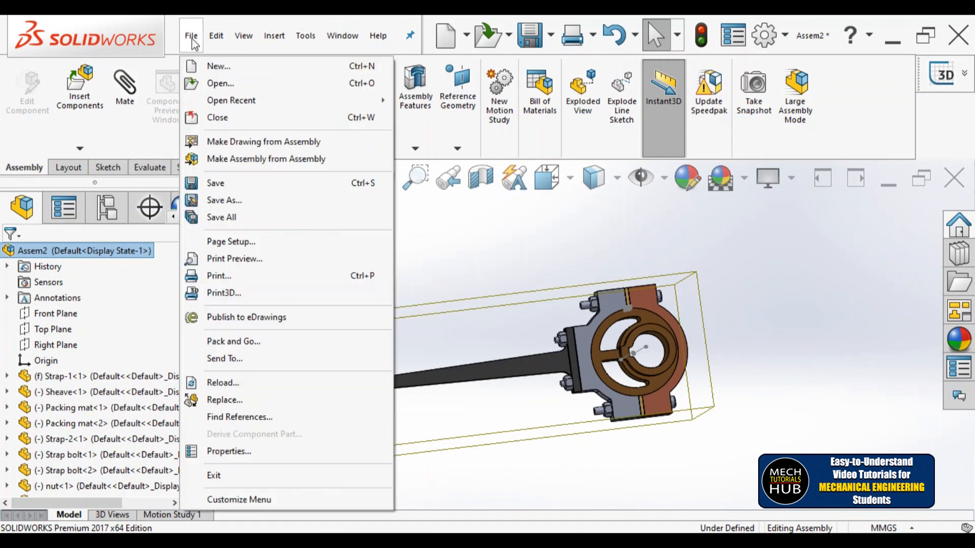
{"action": "left_click", "coordinate": [231, 184]}
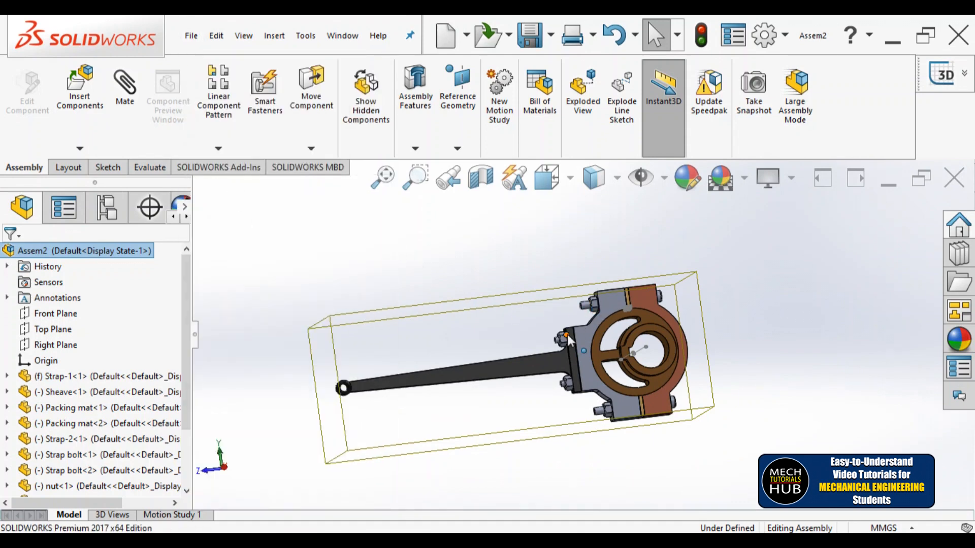
{"action": "left_click", "coordinate": [492, 261]}
{"action": "left_click", "coordinate": [467, 43]}
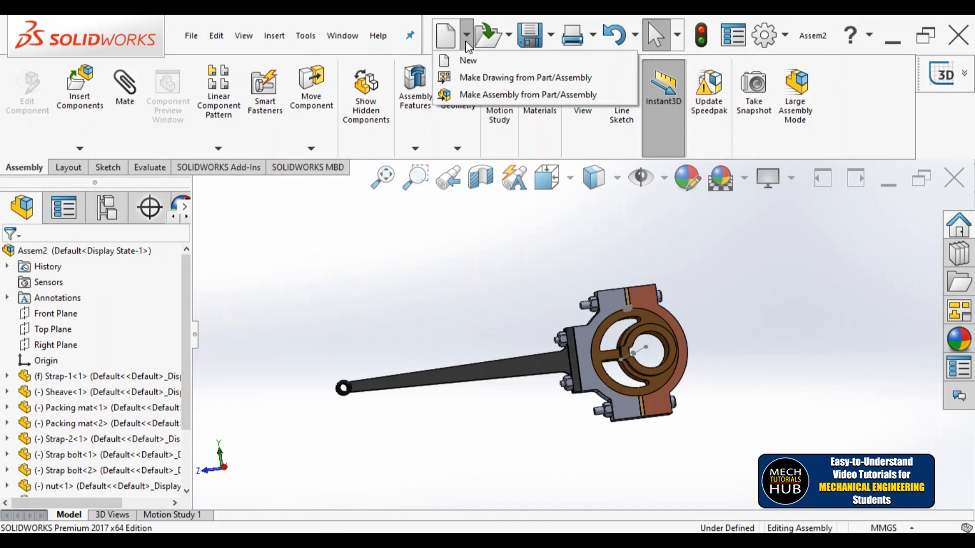
{"action": "left_click", "coordinate": [504, 86]}
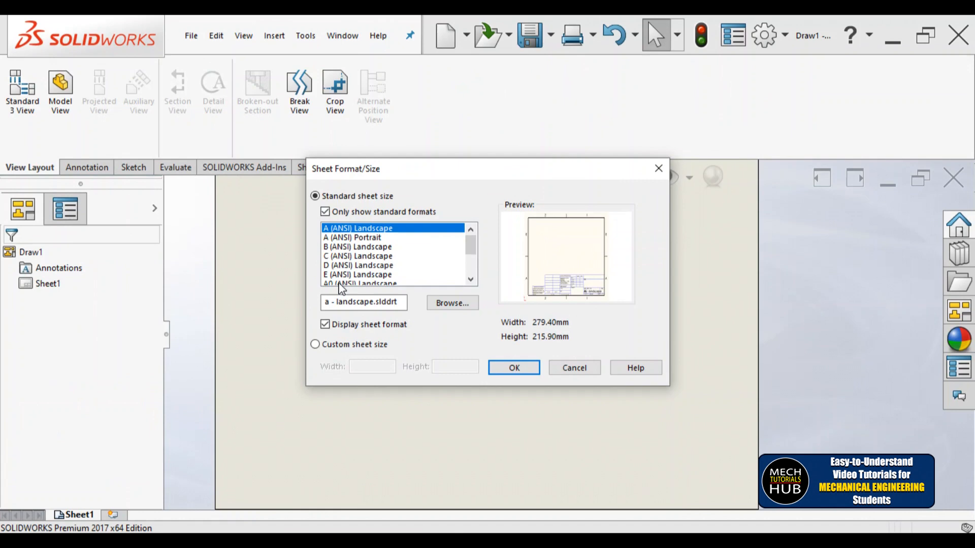
{"action": "left_click", "coordinate": [338, 283]}
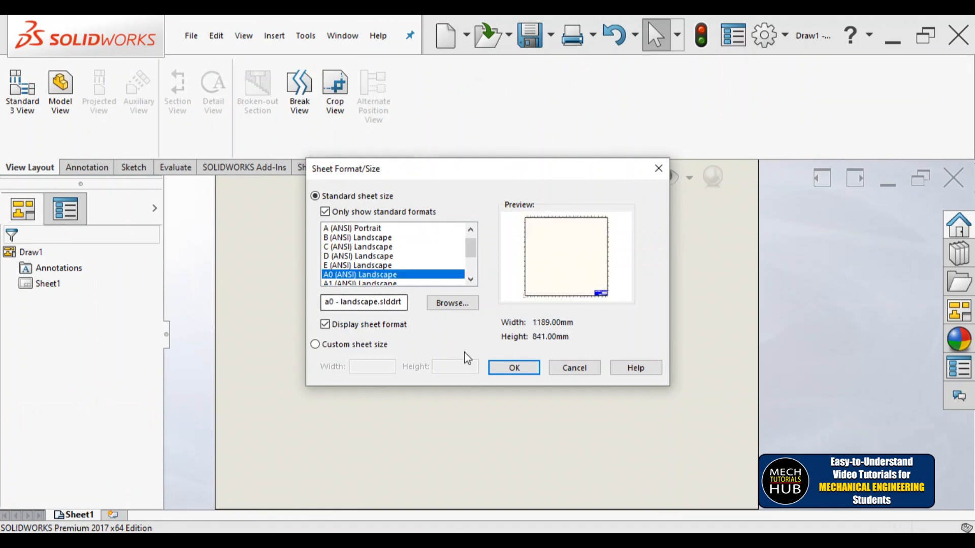
{"action": "left_click", "coordinate": [514, 368]}
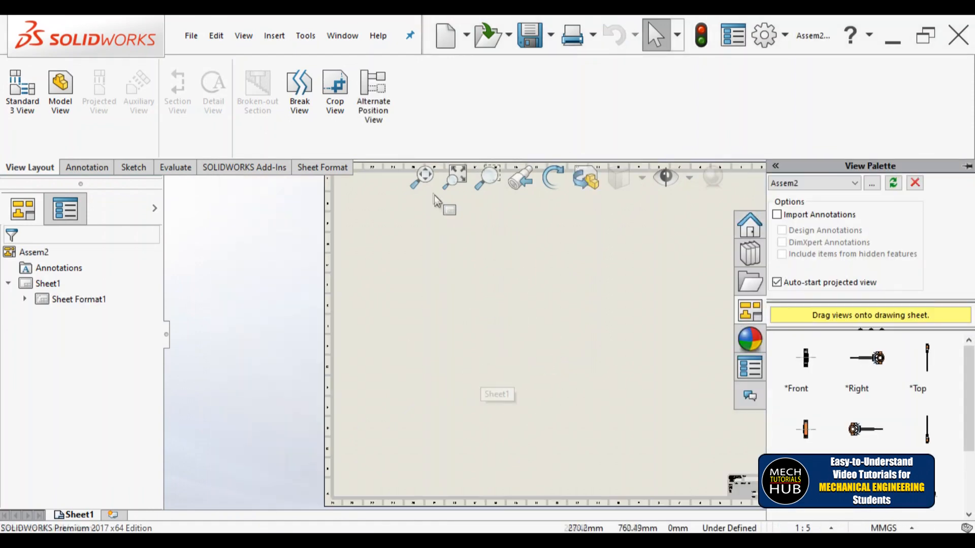
Step: Place the Exploded view of Assem2 near the middle of the drawing sheet and accept it
{"action": "left_click", "coordinate": [422, 176]}
{"action": "scroll", "coordinate": [589, 337], "scroll_direction": "down", "scroll_amount": 3}
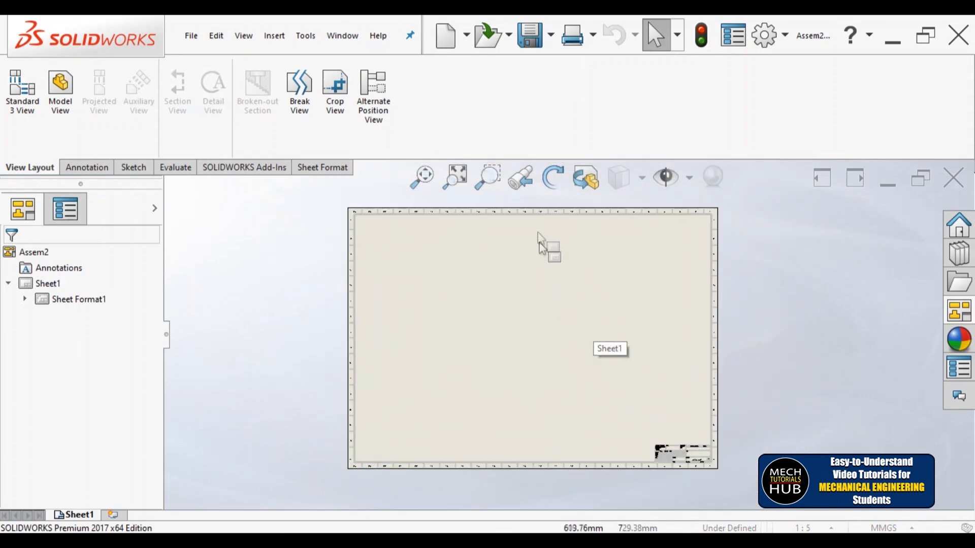
{"action": "scroll", "coordinate": [542, 224], "scroll_direction": "down", "scroll_amount": 2}
{"action": "scroll", "coordinate": [559, 270], "scroll_direction": "up", "scroll_amount": 2}
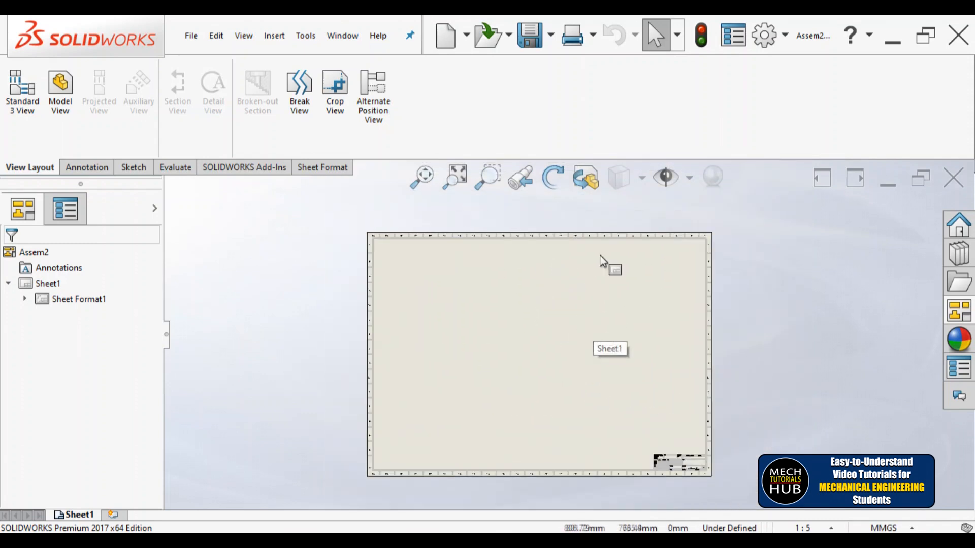
{"action": "left_click", "coordinate": [963, 315]}
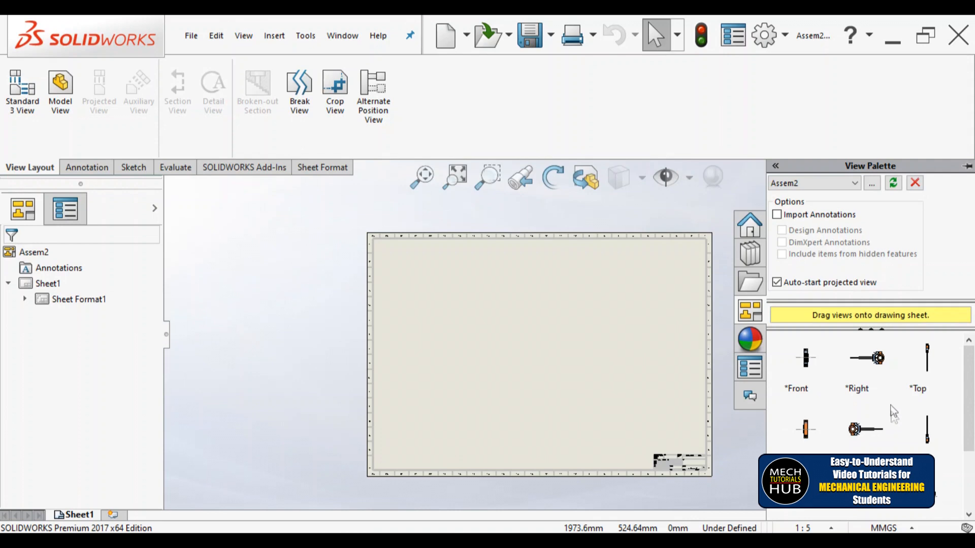
{"action": "left_click_drag", "start_coordinate": [969, 398], "coordinate": [970, 457]}
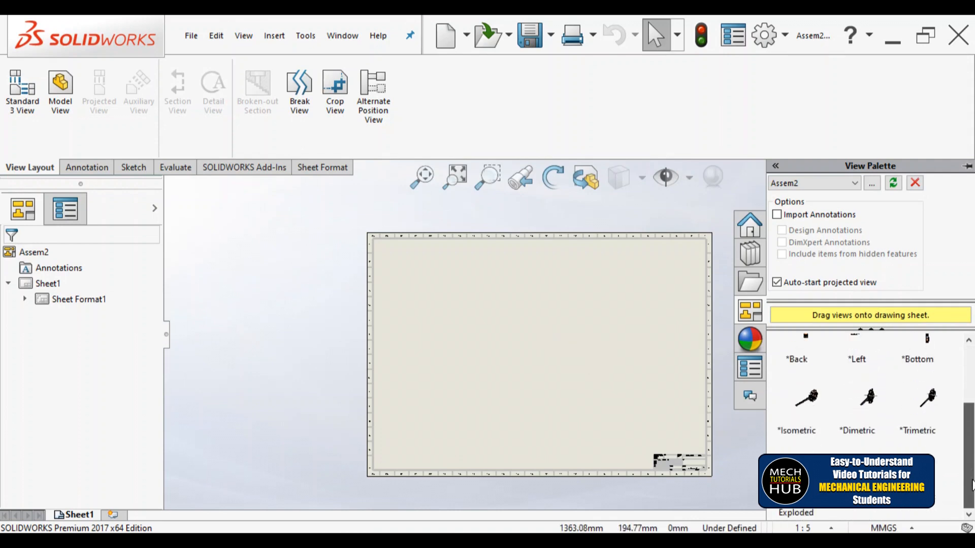
{"action": "left_click", "coordinate": [803, 513]}
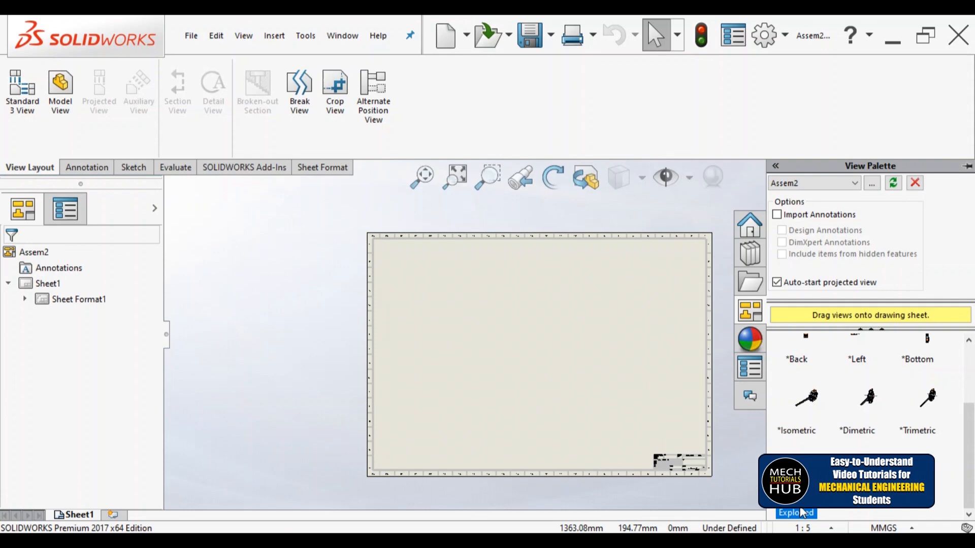
{"action": "left_click_drag", "start_coordinate": [597, 453], "coordinate": [511, 373]}
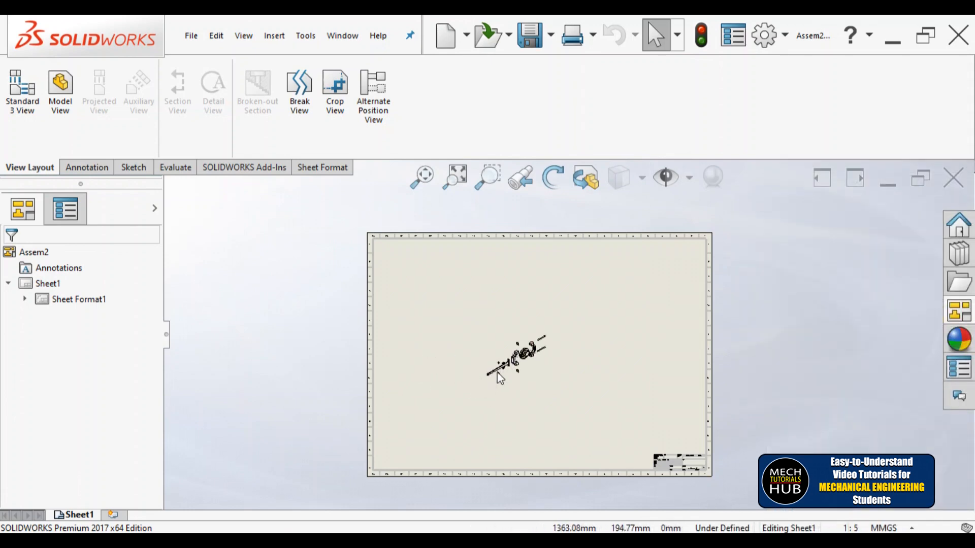
{"action": "left_click", "coordinate": [501, 369]}
{"action": "scroll", "coordinate": [513, 371], "scroll_direction": "down", "scroll_amount": 2}
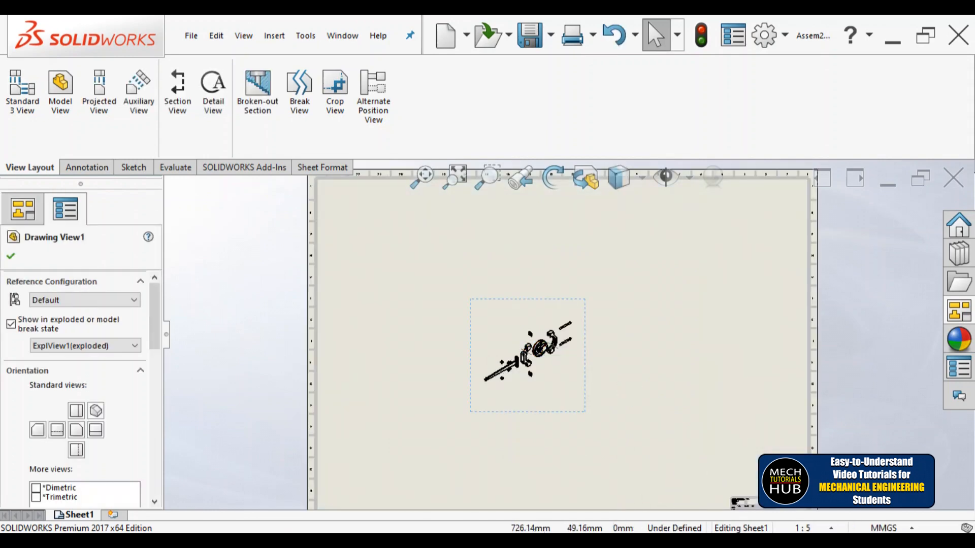
{"action": "scroll", "coordinate": [513, 351], "scroll_direction": "down", "scroll_amount": 1}
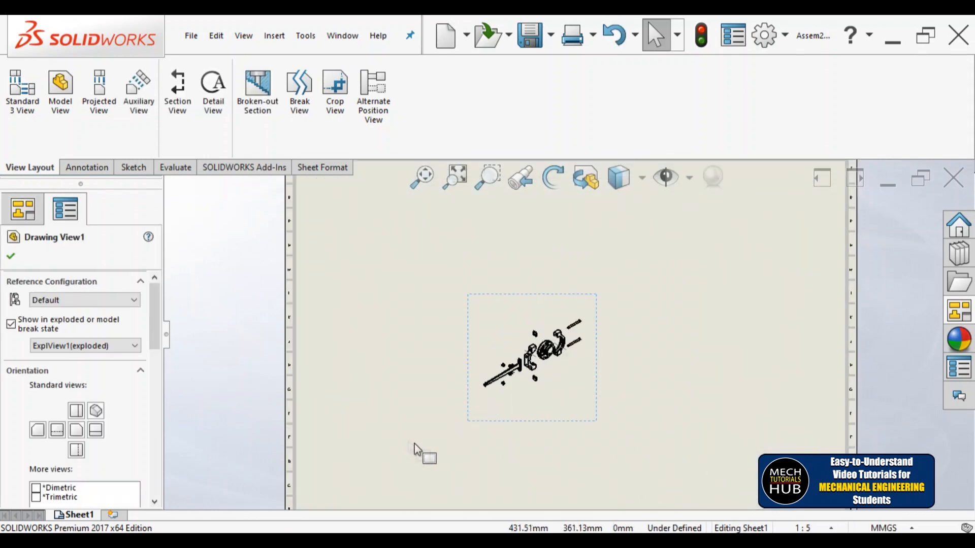
{"action": "left_click", "coordinate": [10, 256]}
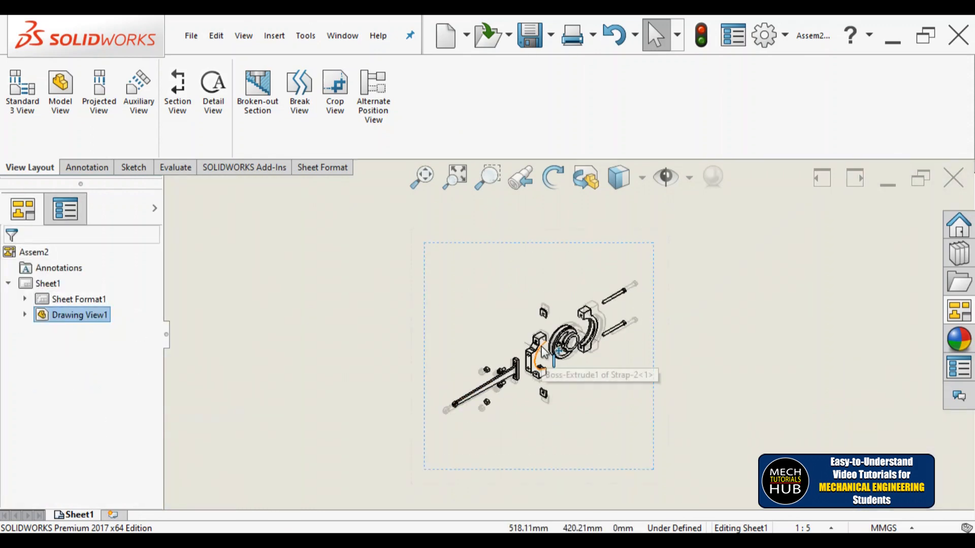
Step: Give the exploded drawing view a custom scale of 1:1
{"action": "scroll", "coordinate": [538, 358], "scroll_direction": "down", "scroll_amount": 3}
{"action": "scroll", "coordinate": [544, 352], "scroll_direction": "up", "scroll_amount": 4}
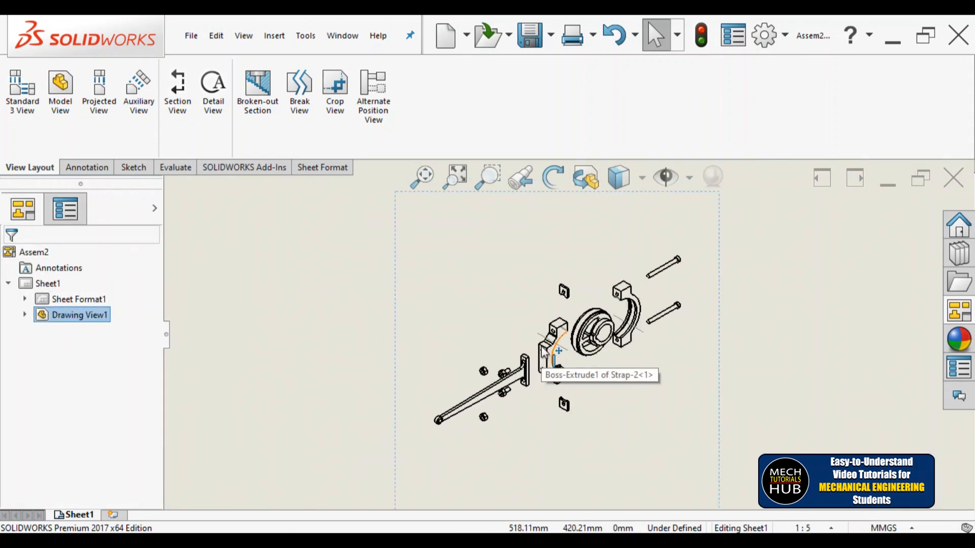
{"action": "scroll", "coordinate": [701, 384], "scroll_direction": "up", "scroll_amount": 3}
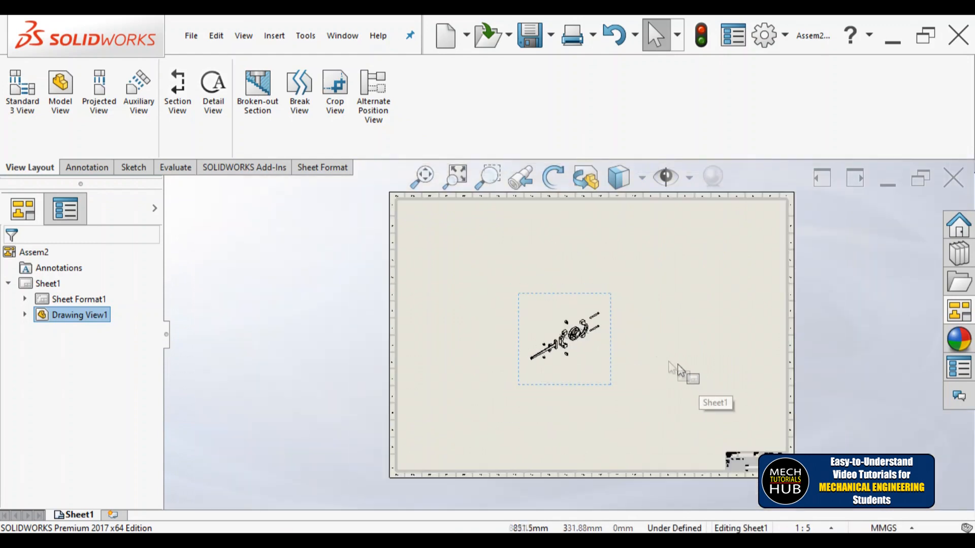
{"action": "scroll", "coordinate": [681, 374], "scroll_direction": "down", "scroll_amount": 1}
{"action": "left_click", "coordinate": [612, 397]}
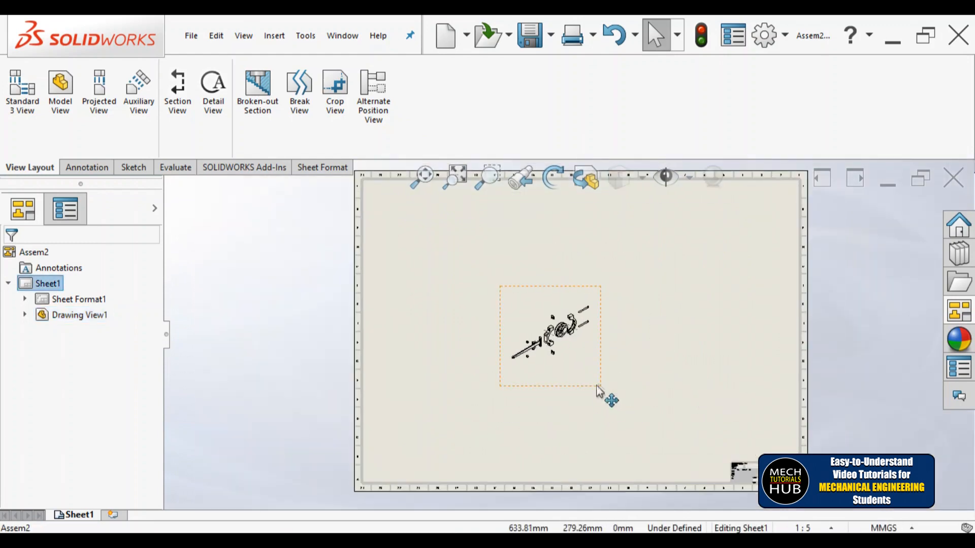
{"action": "left_click", "coordinate": [601, 390]}
{"action": "left_click_drag", "start_coordinate": [154, 346], "coordinate": [156, 442]}
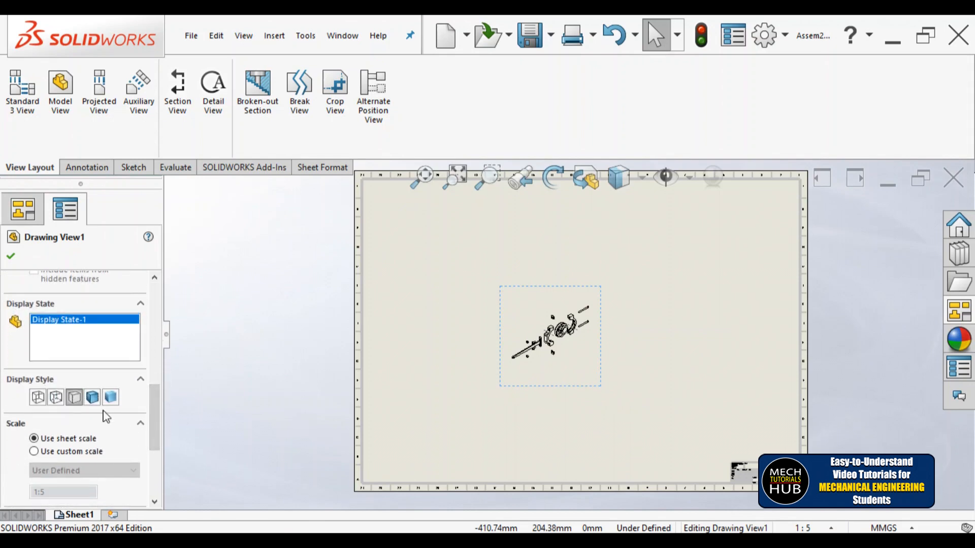
{"action": "left_click", "coordinate": [94, 452]}
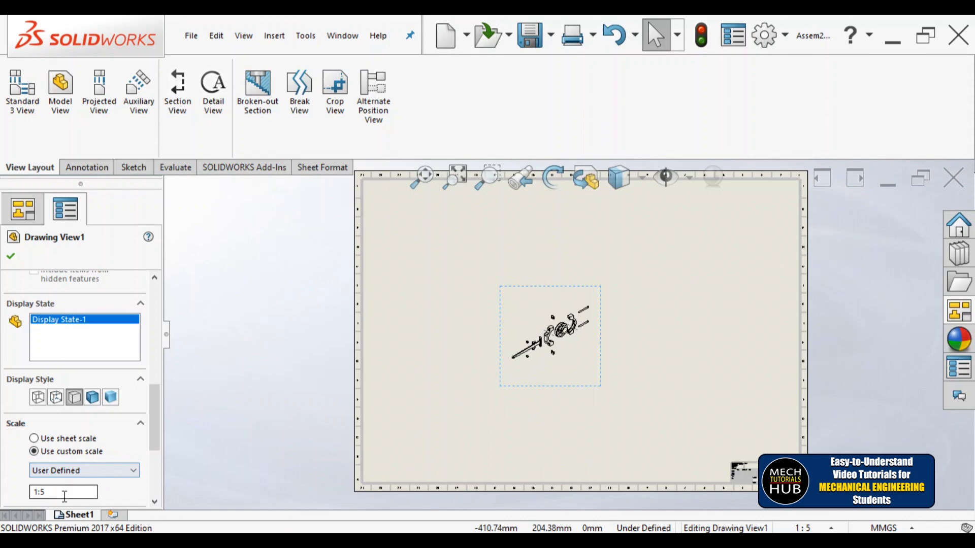
{"action": "left_click", "coordinate": [78, 477]}
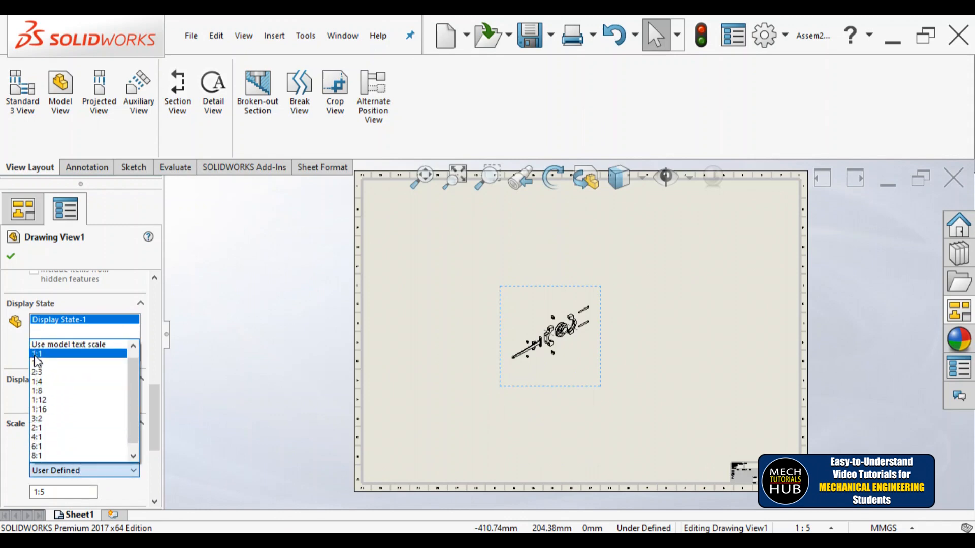
{"action": "left_click", "coordinate": [37, 360]}
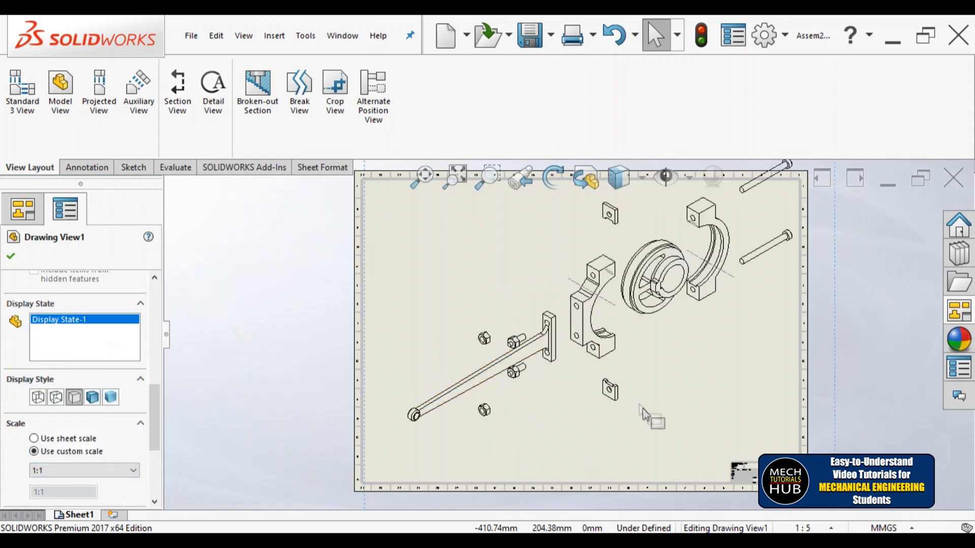
Step: Reposition the enlarged exploded view so all its components lie within the sheet border
{"action": "key", "text": "z"}
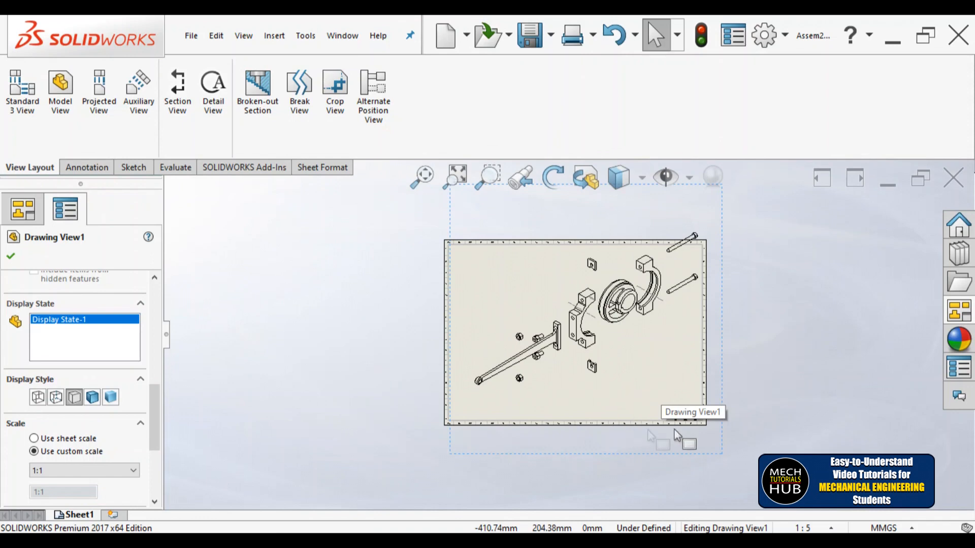
{"action": "mouse_move", "coordinate": [686, 457]}
{"action": "left_mouse_down"}
{"action": "mouse_move", "coordinate": [671, 482]}
{"action": "mouse_move", "coordinate": [678, 487]}
{"action": "mouse_move", "coordinate": [669, 477]}
{"action": "left_mouse_up"}
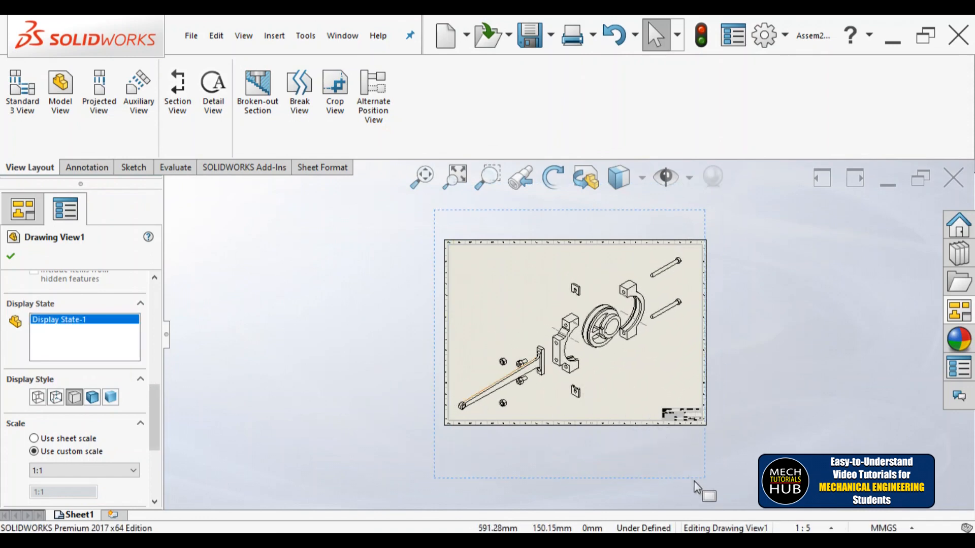
{"action": "left_click_drag", "start_coordinate": [705, 474], "coordinate": [726, 484]}
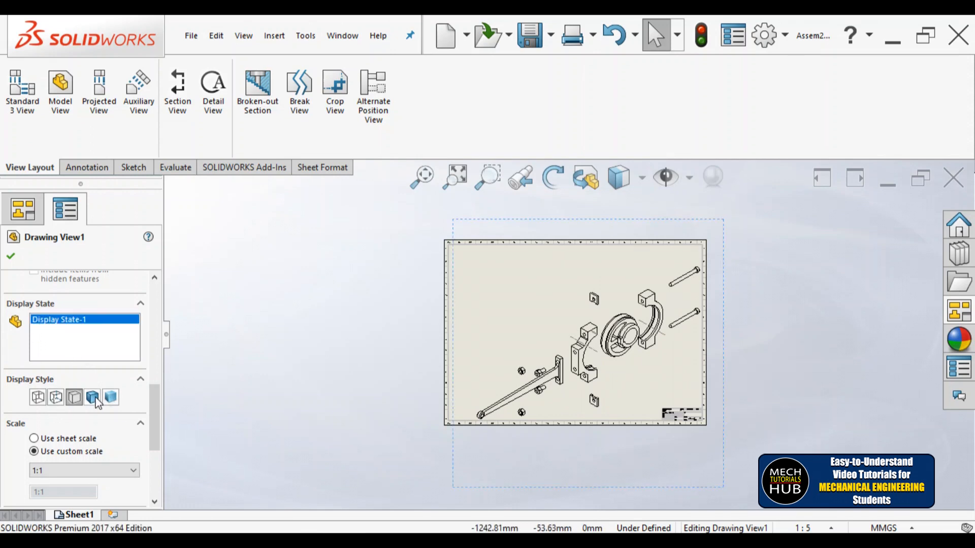
Step: Set the exploded drawing view's display style to Shaded With Edges in high quality
{"action": "scroll", "coordinate": [623, 346], "scroll_direction": "up", "scroll_amount": 3}
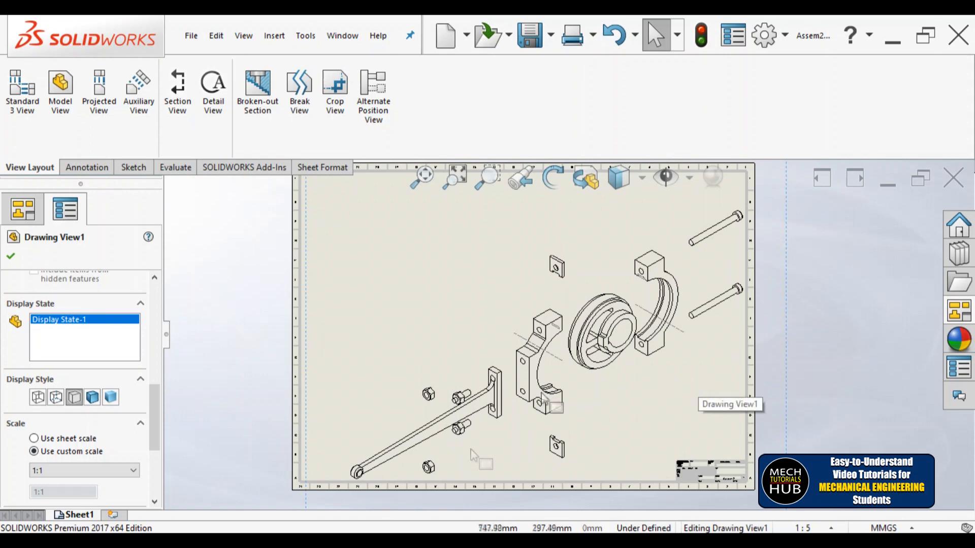
{"action": "left_click", "coordinate": [93, 399]}
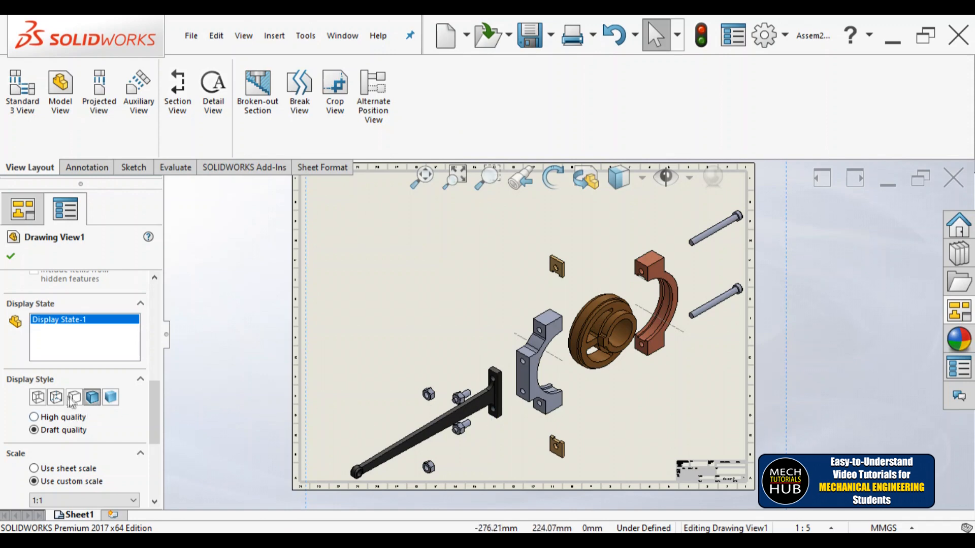
{"action": "left_click", "coordinate": [53, 418]}
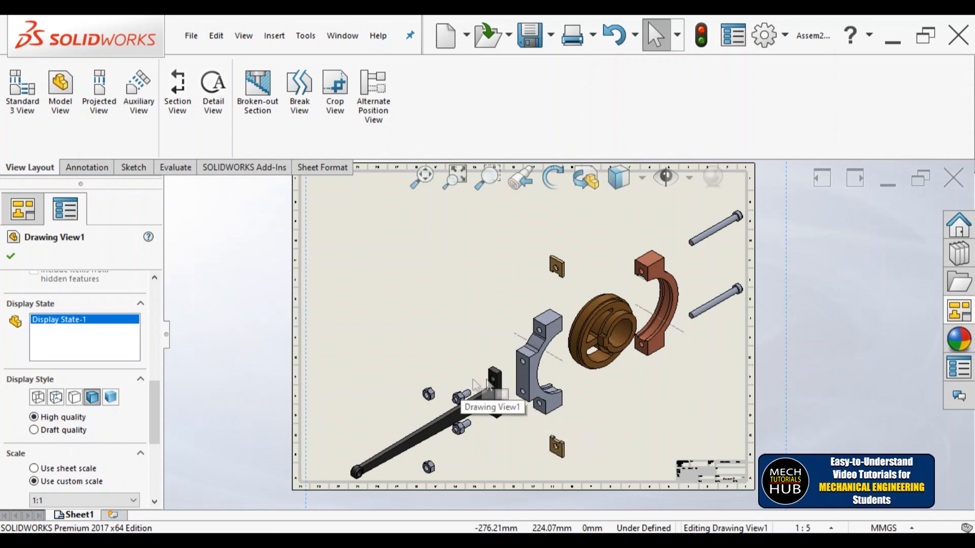
{"action": "scroll", "coordinate": [521, 397], "scroll_direction": "up", "scroll_amount": 4}
{"action": "scroll", "coordinate": [503, 392], "scroll_direction": "down", "scroll_amount": 1}
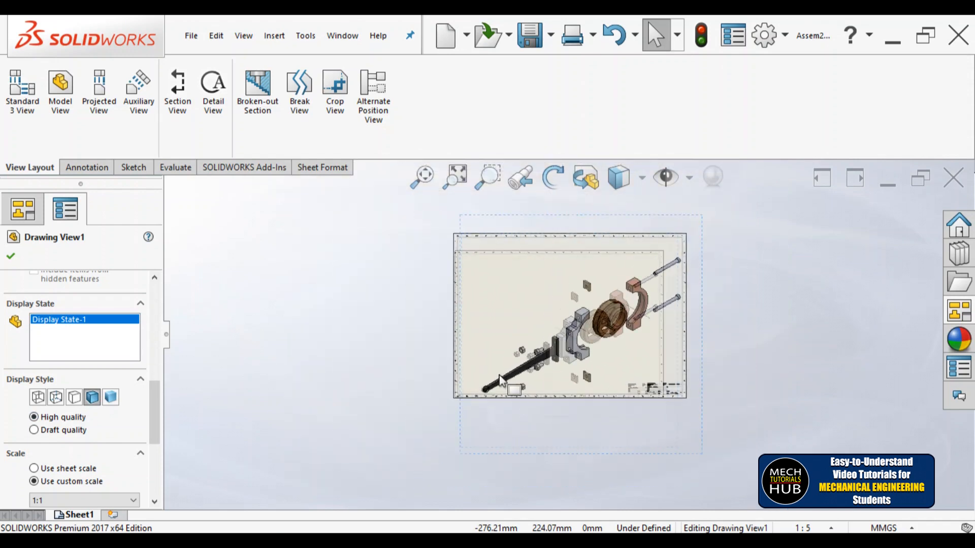
Step: Try the Hidden Lines Visible display style on the exploded view and examine the components' hidden edges
{"action": "left_click", "coordinate": [421, 175]}
{"action": "left_click", "coordinate": [60, 401]}
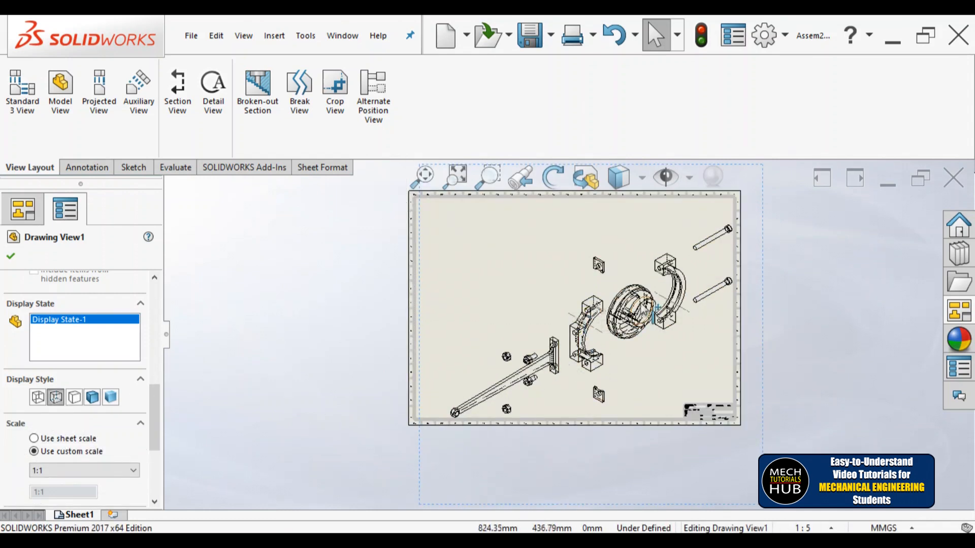
{"action": "scroll", "coordinate": [609, 330], "scroll_direction": "down", "scroll_amount": 5}
{"action": "scroll", "coordinate": [604, 336], "scroll_direction": "down", "scroll_amount": 2}
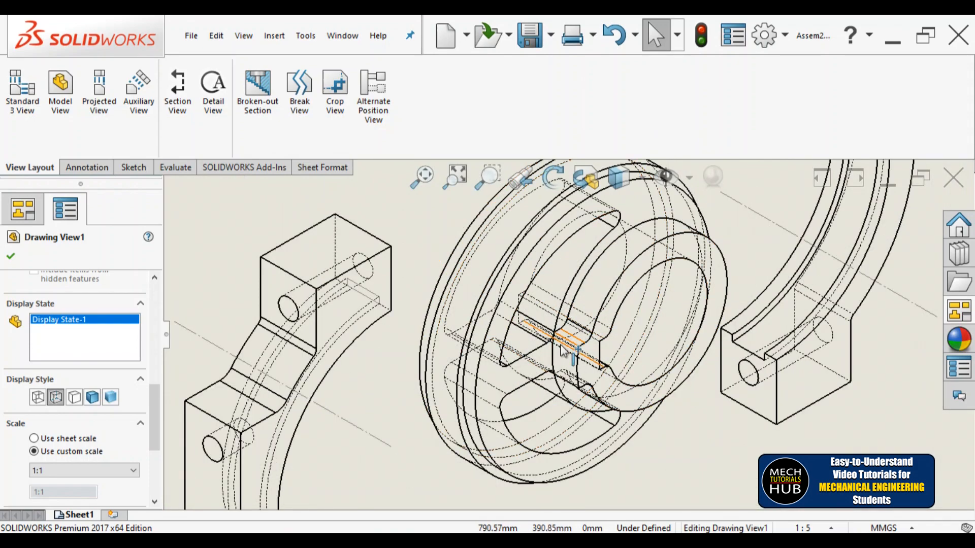
{"action": "scroll", "coordinate": [558, 356], "scroll_direction": "up", "scroll_amount": 3}
{"action": "scroll", "coordinate": [559, 355], "scroll_direction": "up", "scroll_amount": 2}
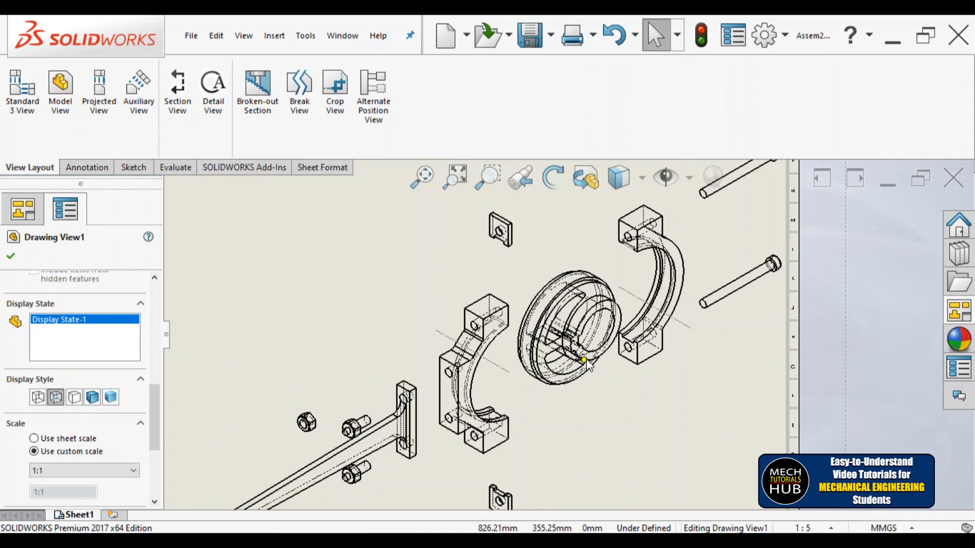
{"action": "scroll", "coordinate": [586, 359], "scroll_direction": "up", "scroll_amount": 3}
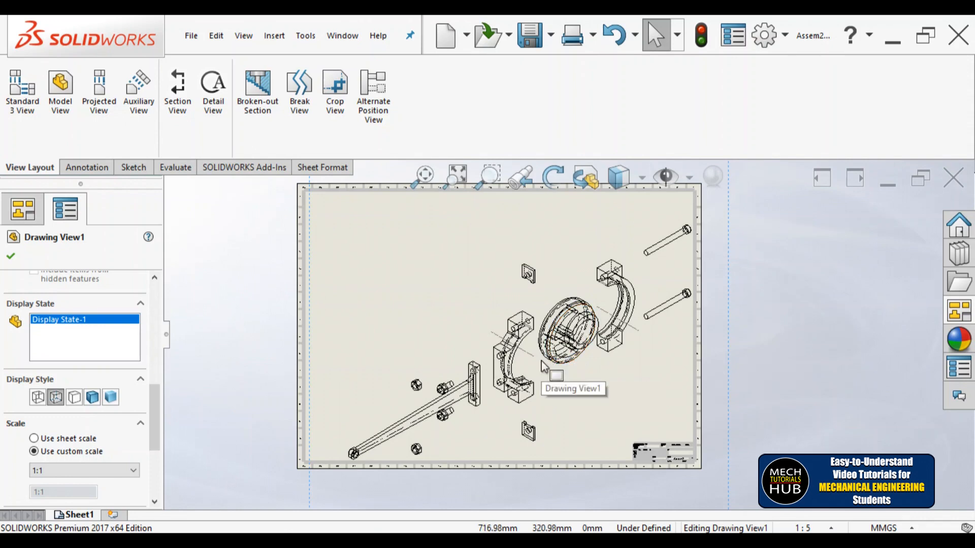
Step: Return the exploded drawing view to the Shaded With Edges display style and accept its properties
{"action": "left_click", "coordinate": [93, 397]}
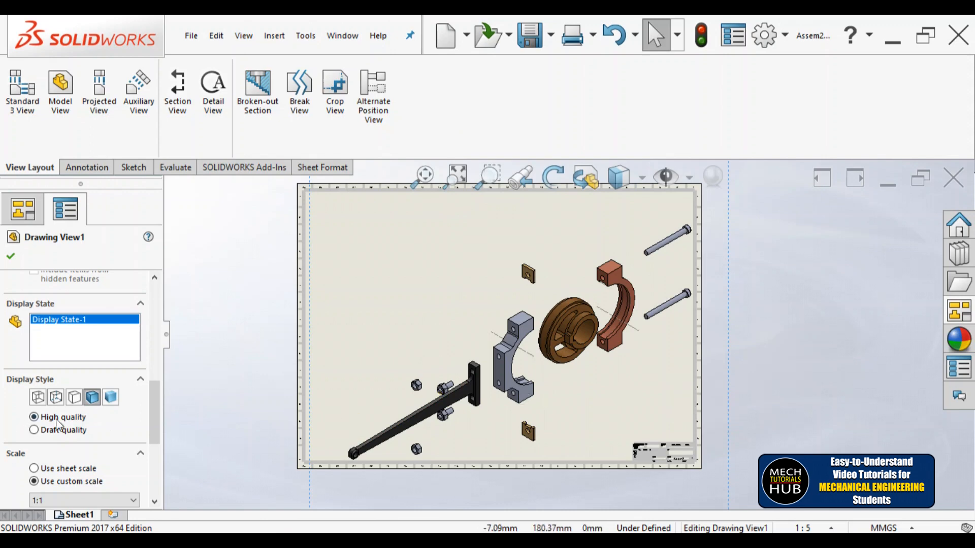
{"action": "left_click_drag", "start_coordinate": [152, 434], "coordinate": [156, 327]}
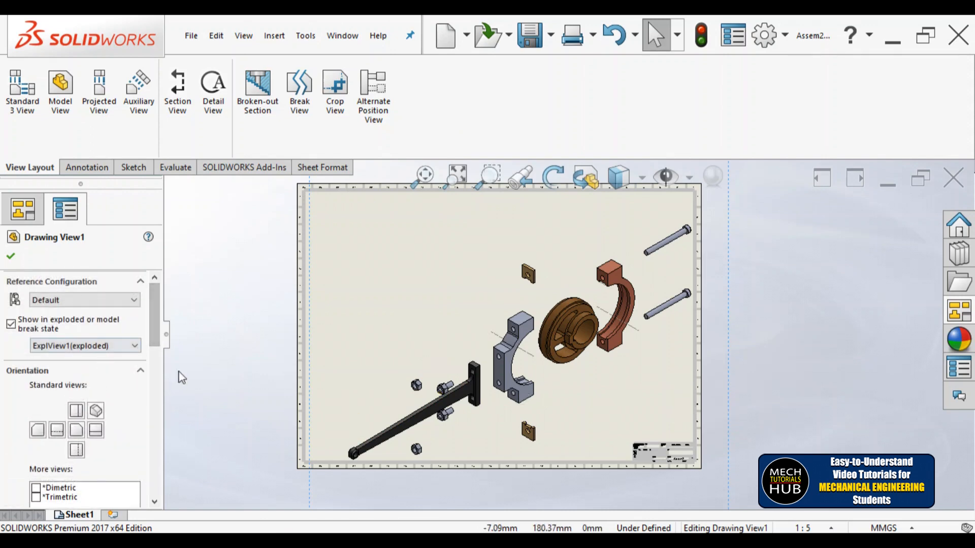
{"action": "left_click", "coordinate": [11, 256]}
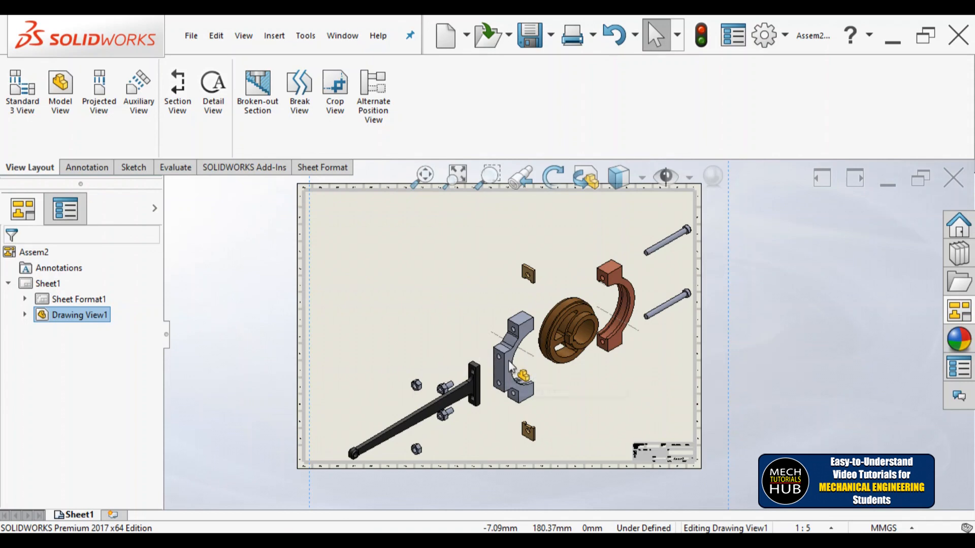
Step: Start a Bill of Materials for the exploded view and load the bom-standard table template
{"action": "left_click", "coordinate": [95, 168]}
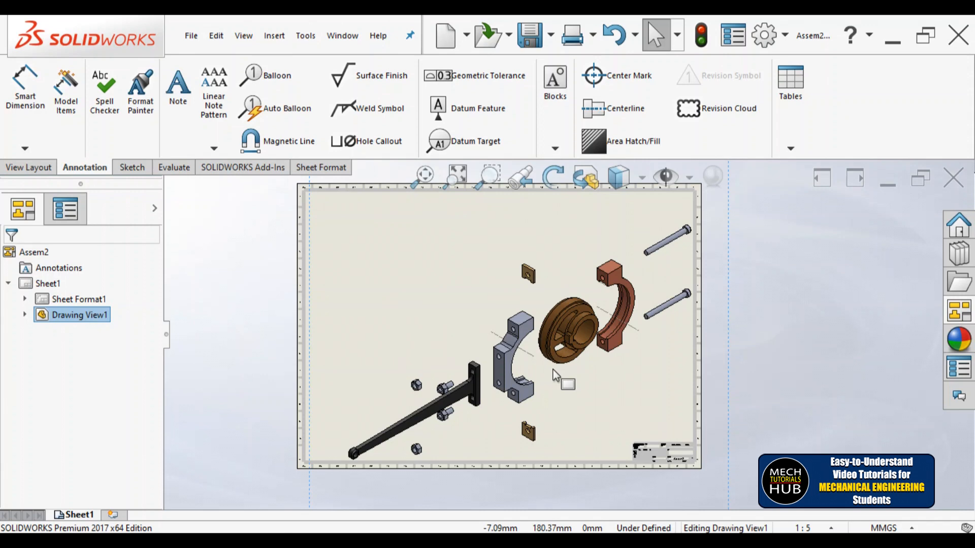
{"action": "left_click", "coordinate": [791, 148]}
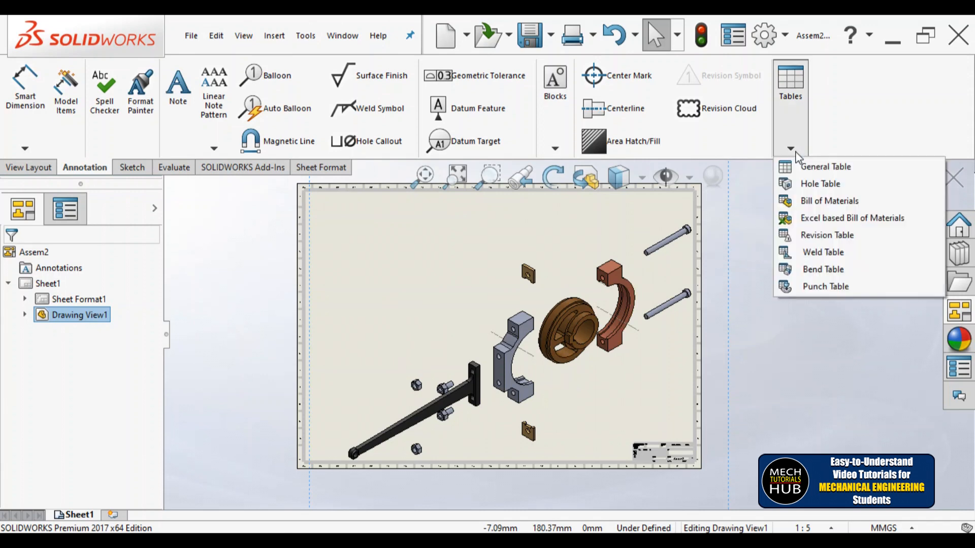
{"action": "left_click", "coordinate": [804, 203]}
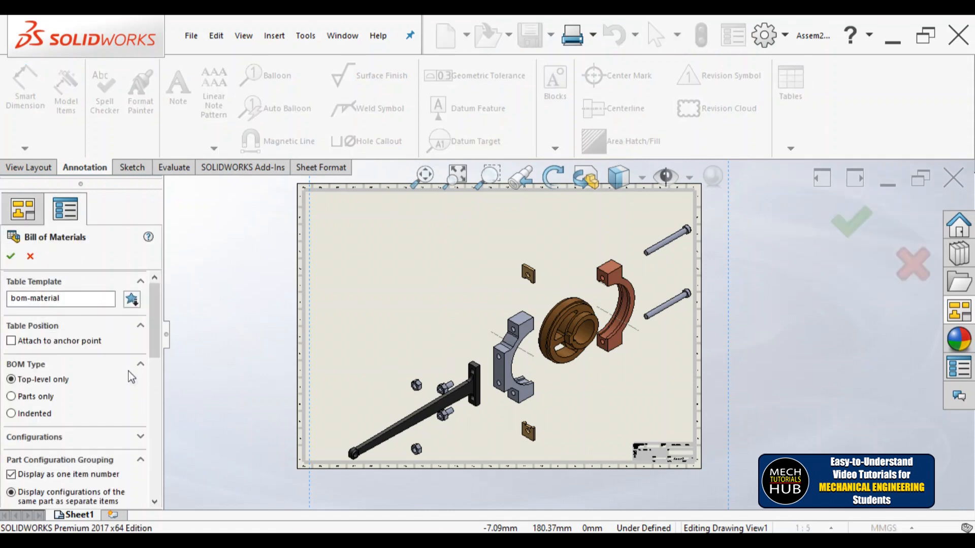
{"action": "left_click", "coordinate": [131, 299]}
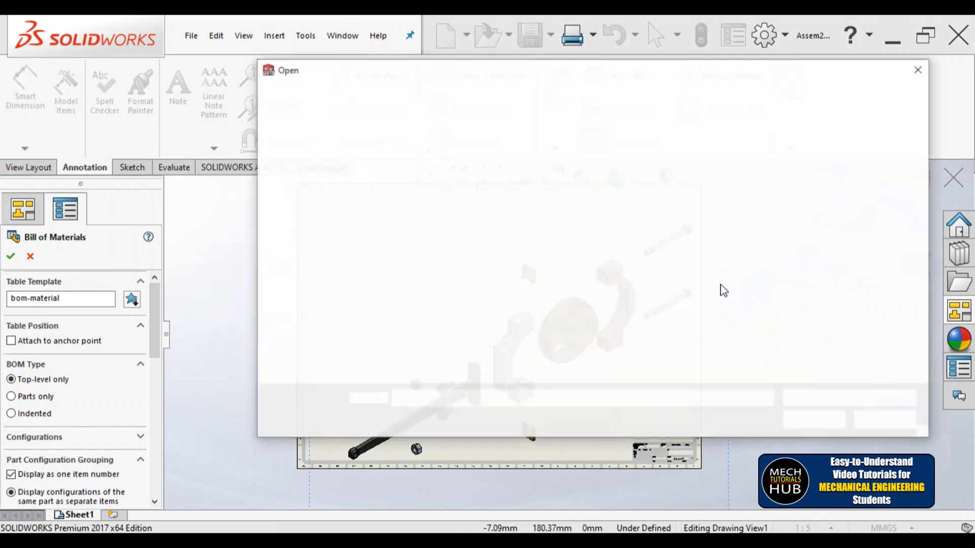
{"action": "left_click_drag", "start_coordinate": [920, 282], "coordinate": [920, 341]}
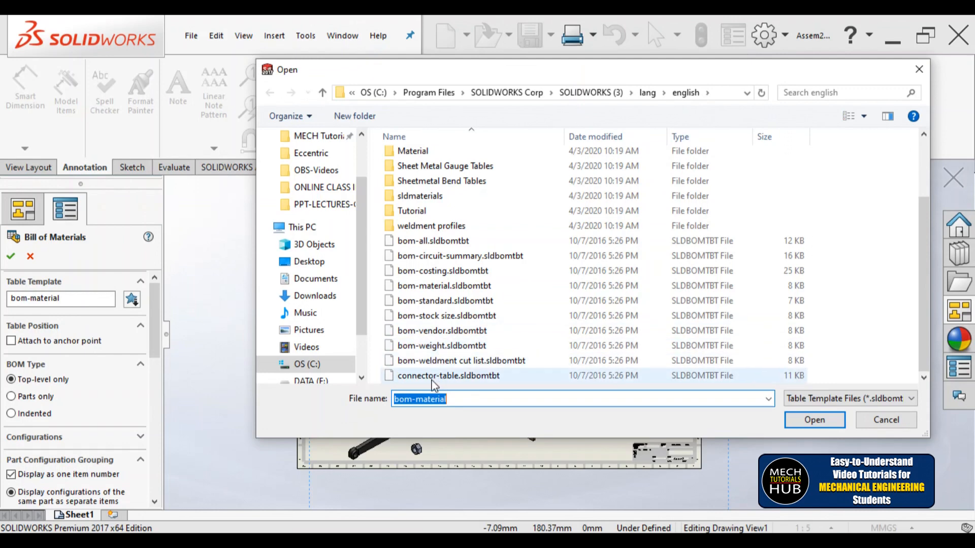
{"action": "left_click", "coordinate": [439, 302]}
{"action": "left_click", "coordinate": [790, 420]}
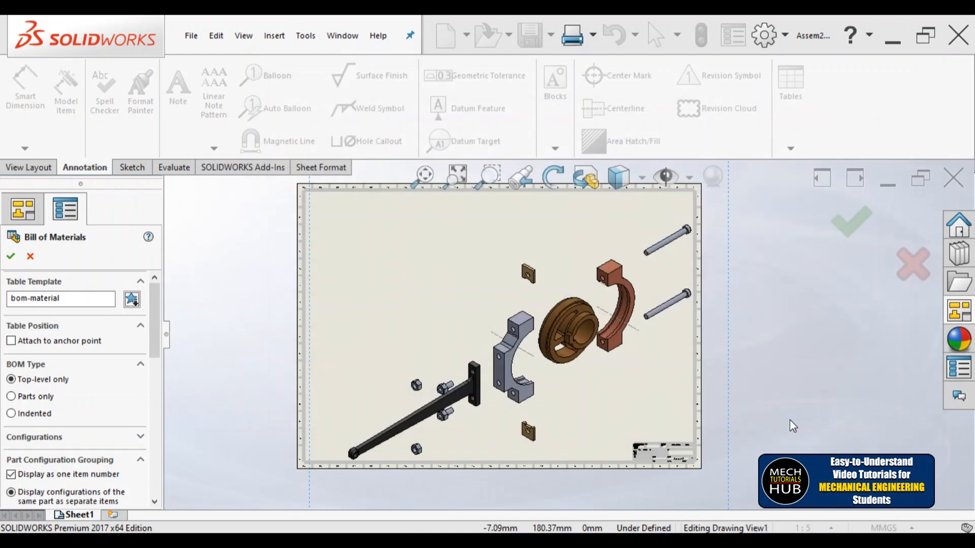
Step: Accept the bill of materials settings and place the table at the sheet's title block corner
{"action": "left_click", "coordinate": [10, 257]}
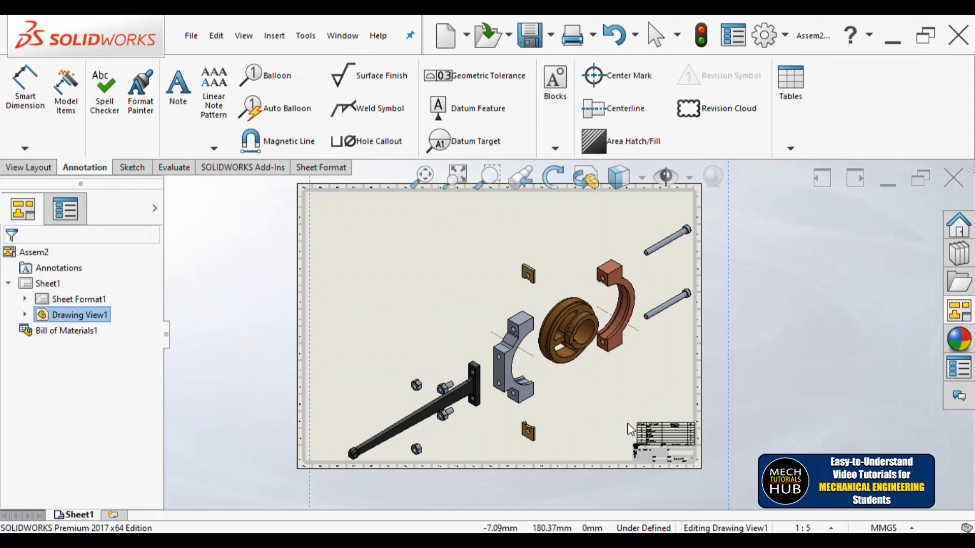
{"action": "left_click", "coordinate": [681, 444]}
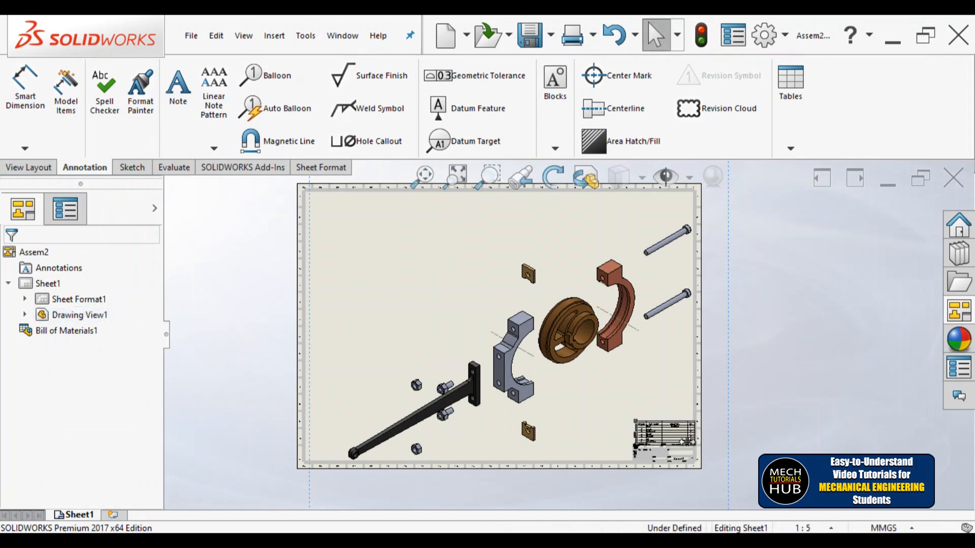
{"action": "scroll", "coordinate": [679, 446], "scroll_direction": "down", "scroll_amount": 1}
{"action": "scroll", "coordinate": [681, 450], "scroll_direction": "down", "scroll_amount": 5}
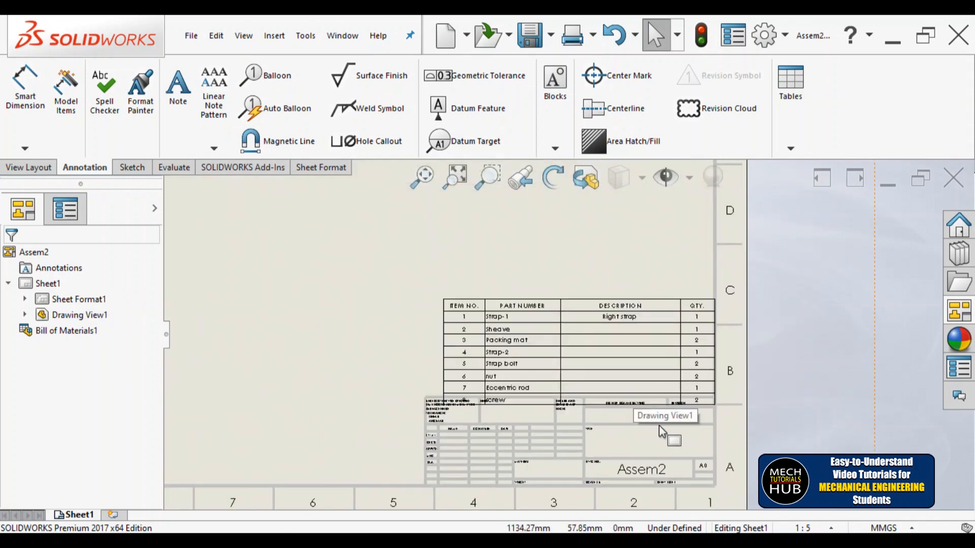
Step: Move the bill of materials table up so its last row clears the title block
{"action": "left_click", "coordinate": [549, 383]}
{"action": "scroll", "coordinate": [549, 385], "scroll_direction": "down", "scroll_amount": 2}
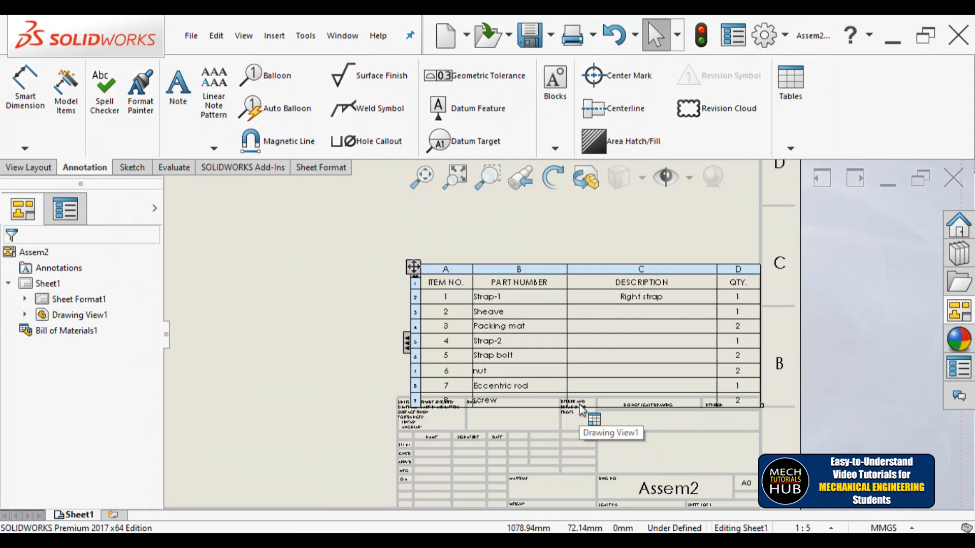
{"action": "scroll", "coordinate": [582, 411], "scroll_direction": "up", "scroll_amount": 5}
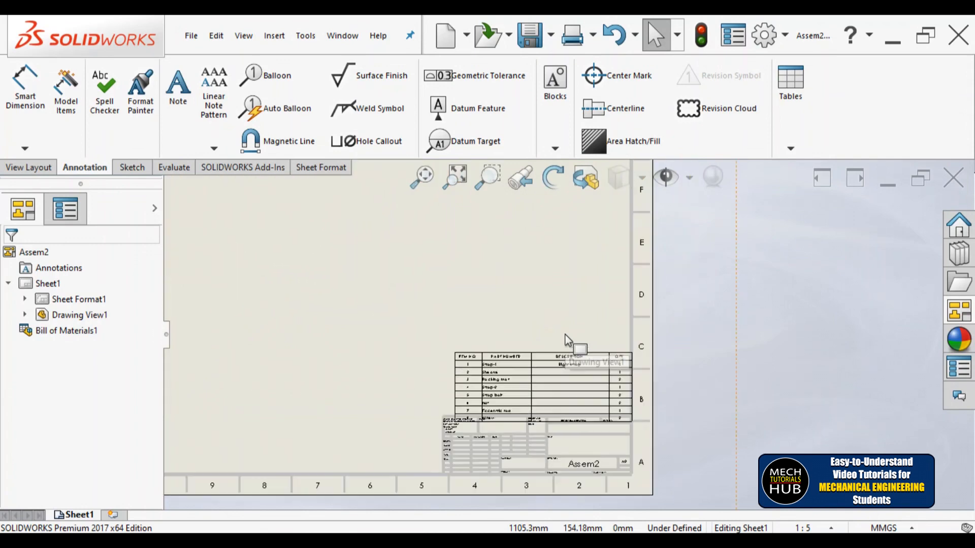
{"action": "scroll", "coordinate": [570, 345], "scroll_direction": "down", "scroll_amount": 4}
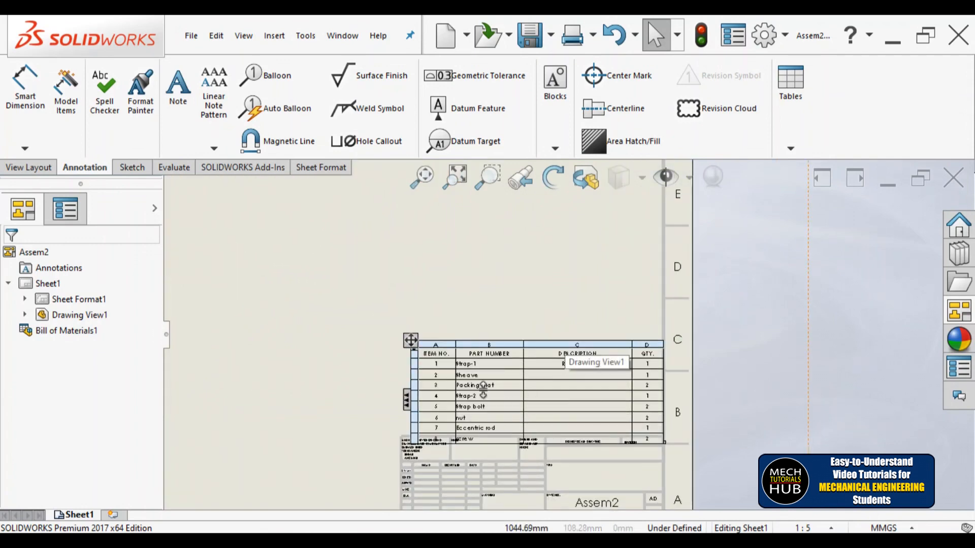
{"action": "scroll", "coordinate": [490, 406], "scroll_direction": "down", "scroll_amount": 4}
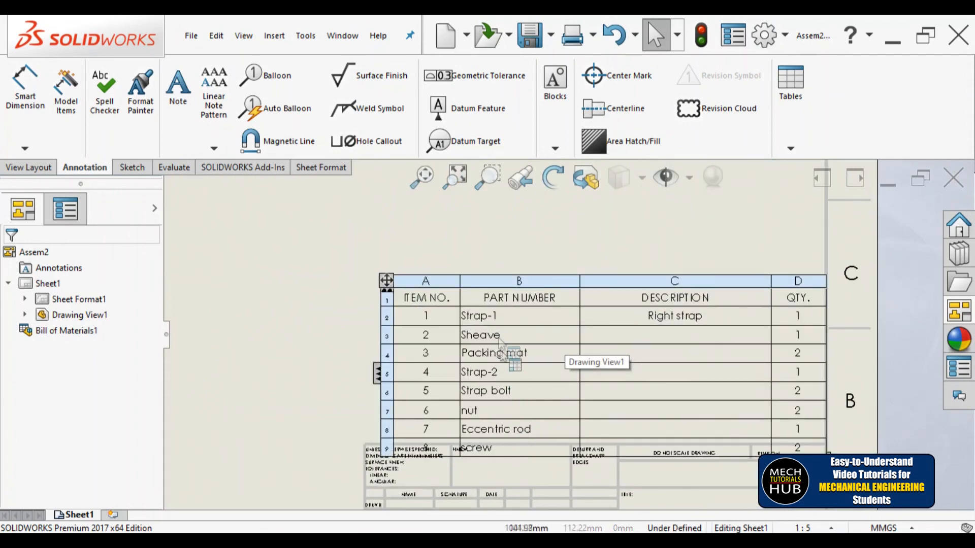
{"action": "left_click", "coordinate": [387, 277]}
{"action": "left_click_drag", "start_coordinate": [387, 270], "coordinate": [387, 252]}
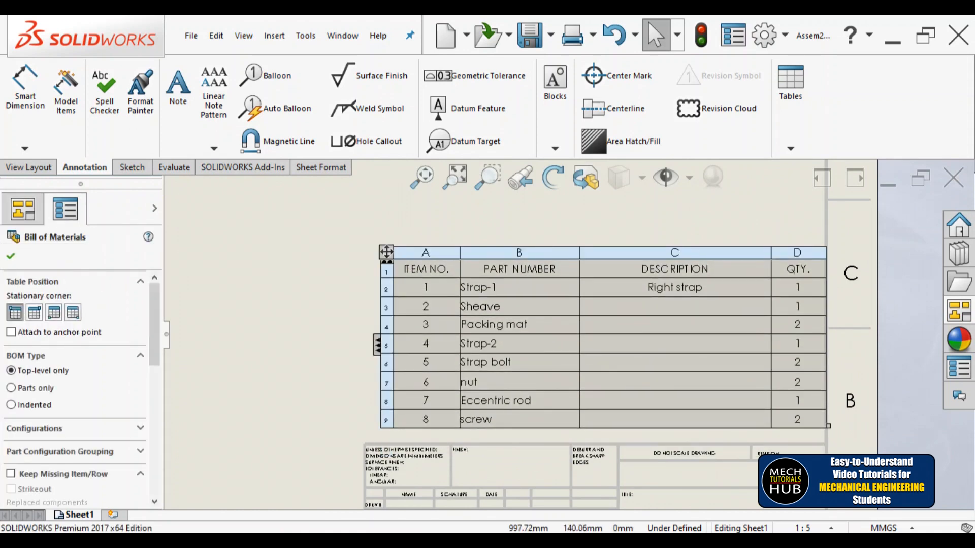
Step: Reposition and enlarge the bill of materials table above the title block, keeping it against the sheet border
{"action": "scroll", "coordinate": [523, 315], "scroll_direction": "up", "scroll_amount": 6}
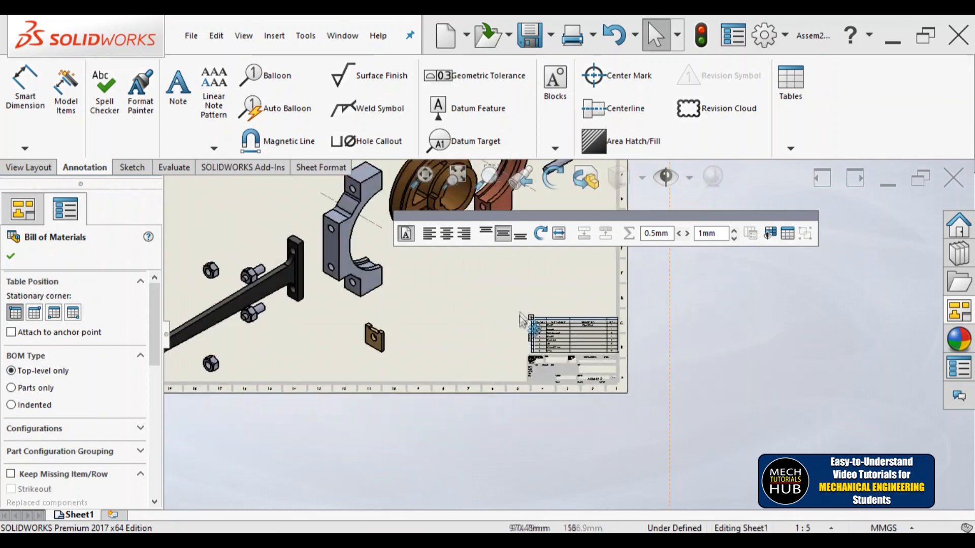
{"action": "mouse_move", "coordinate": [529, 318]}
{"action": "left_mouse_down"}
{"action": "mouse_move", "coordinate": [480, 271]}
{"action": "mouse_move", "coordinate": [481, 281]}
{"action": "left_mouse_up"}
{"action": "scroll", "coordinate": [550, 325], "scroll_direction": "down", "scroll_amount": 2}
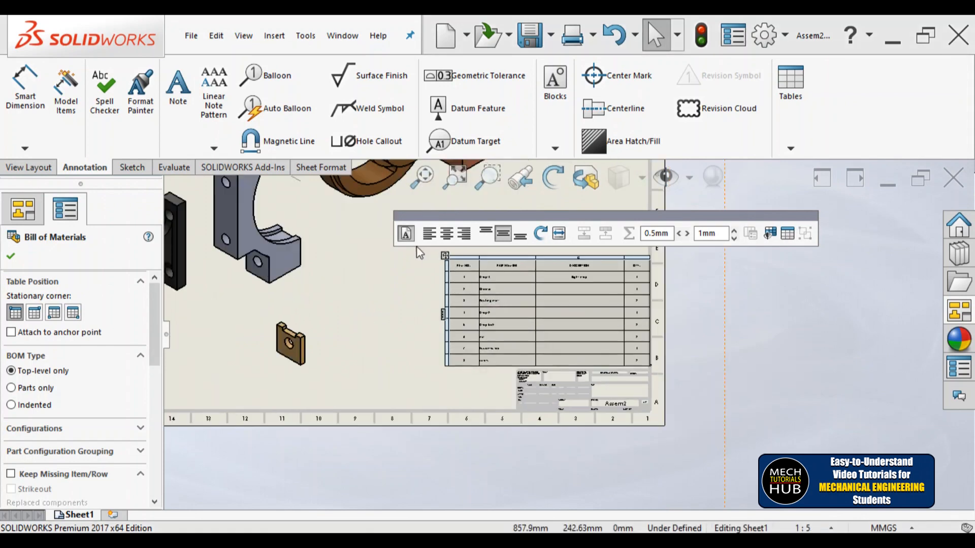
{"action": "scroll", "coordinate": [525, 290], "scroll_direction": "down", "scroll_amount": 4}
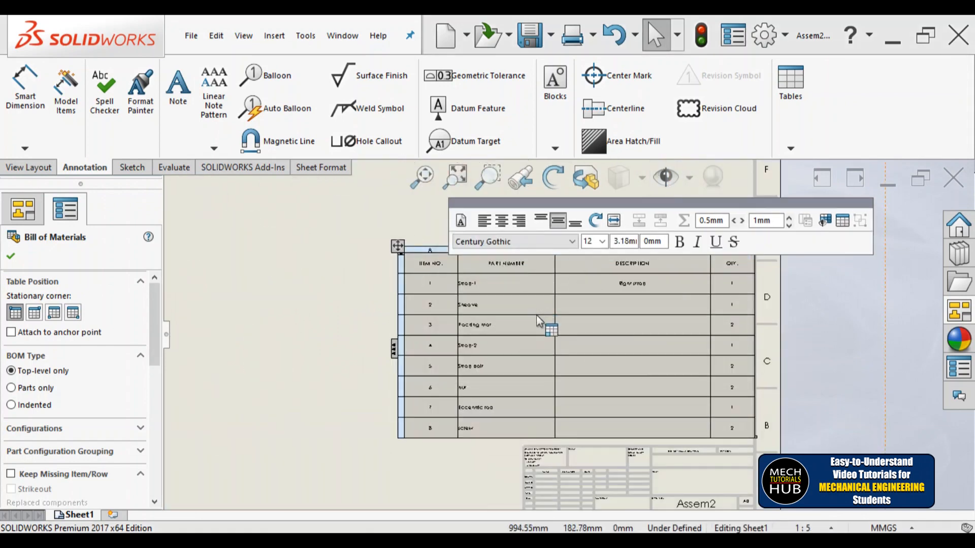
{"action": "scroll", "coordinate": [528, 353], "scroll_direction": "up", "scroll_amount": 4}
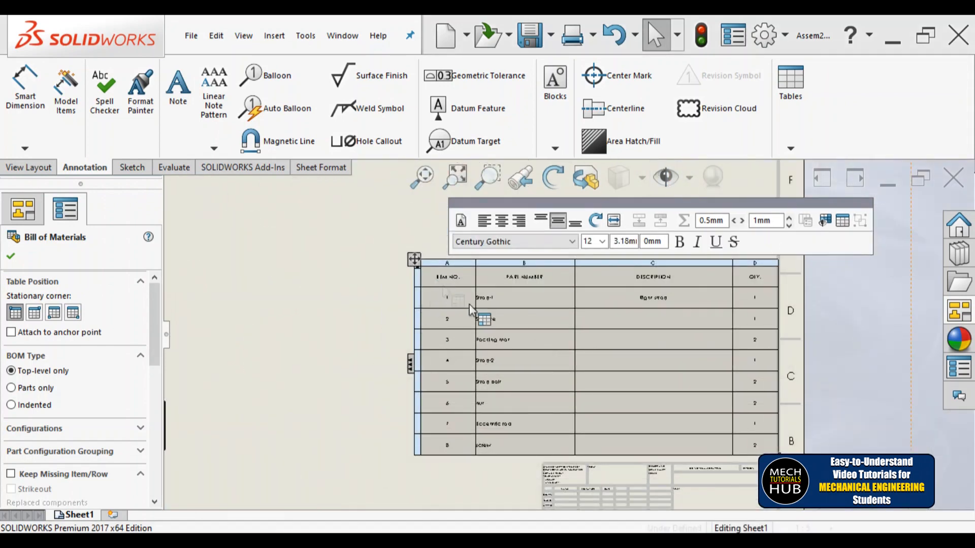
Step: Centre the text in all bill of materials cells and format it as bold at font size 20
{"action": "left_click_drag", "start_coordinate": [612, 412], "coordinate": [757, 452]}
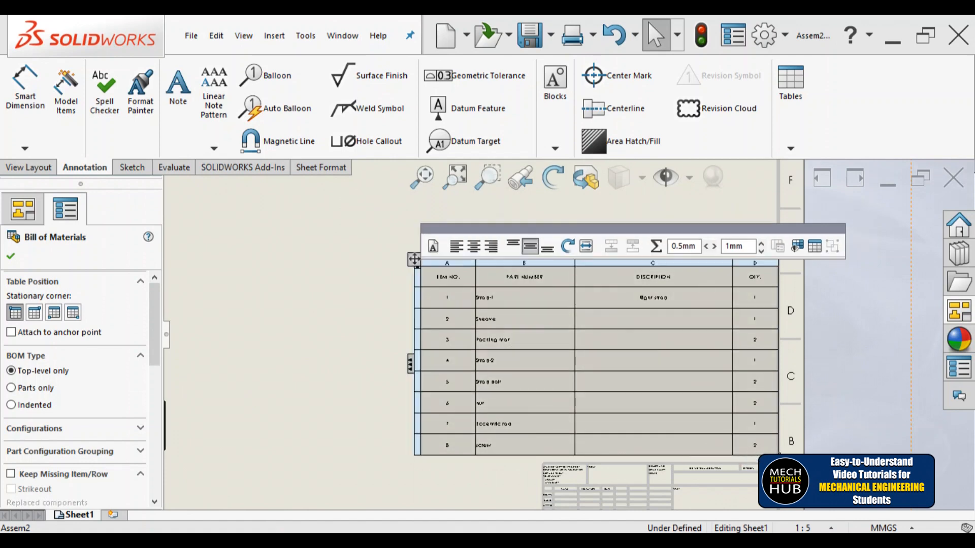
{"action": "left_click", "coordinate": [473, 248]}
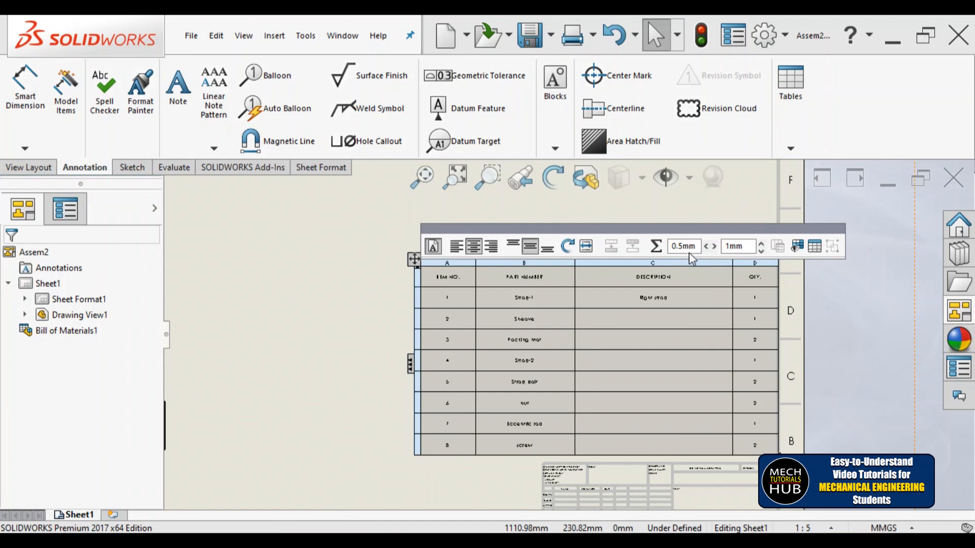
{"action": "left_click", "coordinate": [433, 246]}
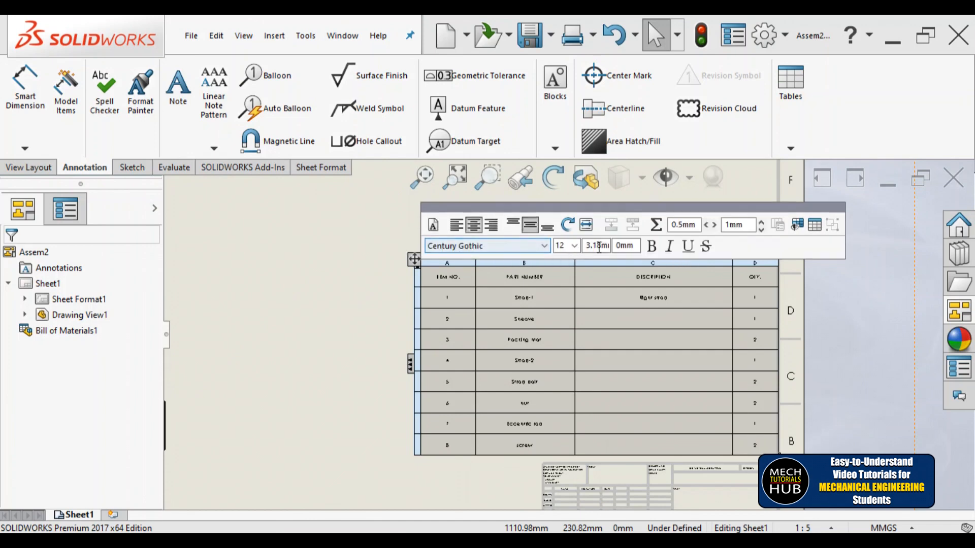
{"action": "left_click", "coordinate": [566, 247]}
{"action": "left_click", "coordinate": [564, 339]}
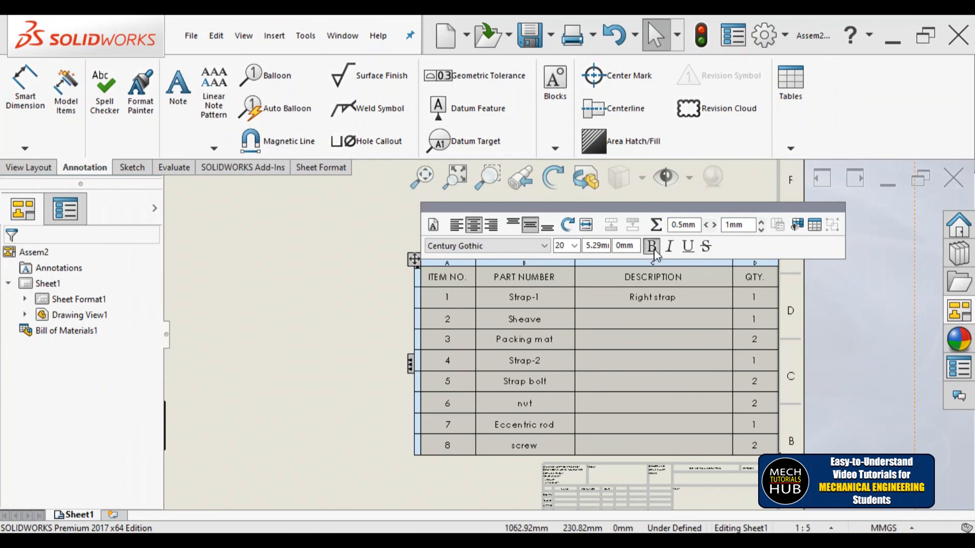
{"action": "left_click", "coordinate": [652, 247]}
{"action": "left_click", "coordinate": [401, 337]}
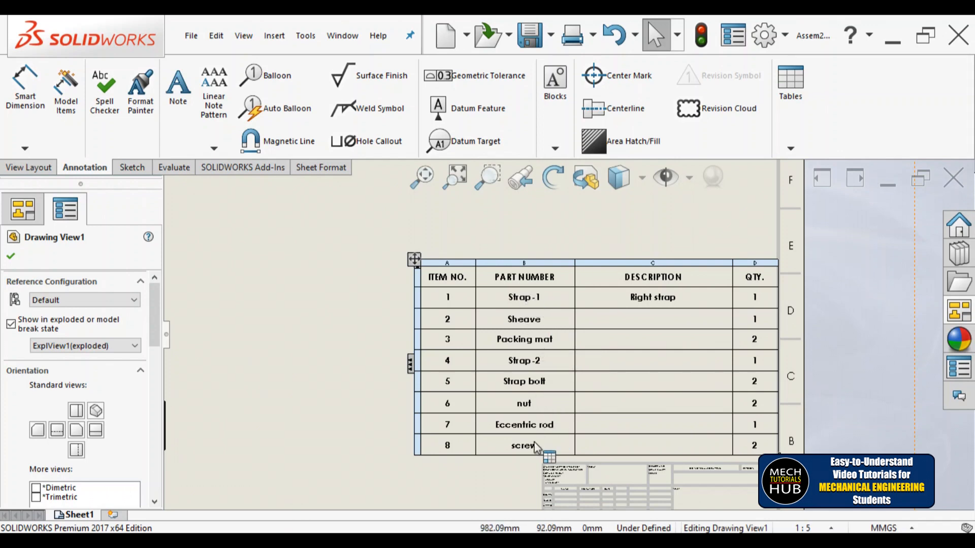
{"action": "left_click", "coordinate": [11, 258]}
Step: Examine the part numbers, descriptions and quantities listed in the bill of materials
{"action": "scroll", "coordinate": [638, 324], "scroll_direction": "down", "scroll_amount": 2}
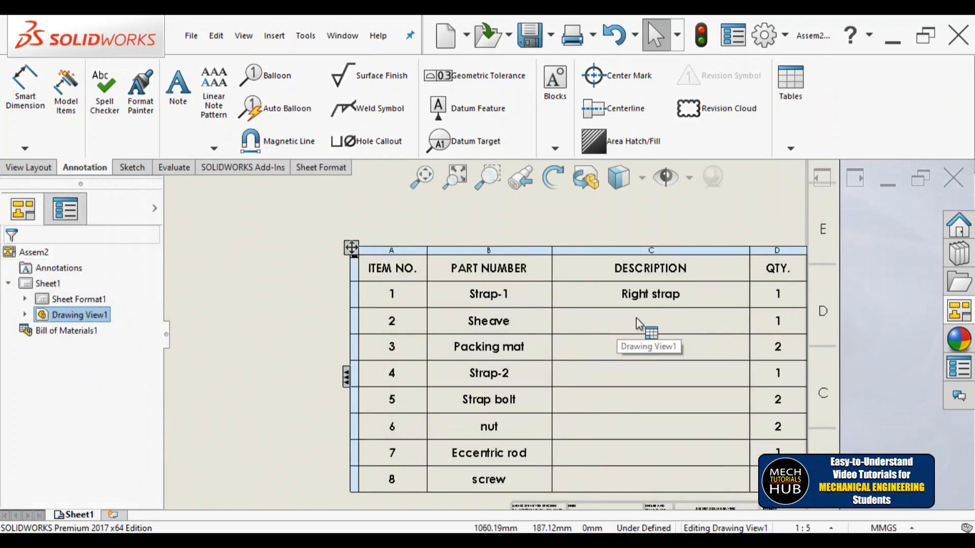
{"action": "scroll", "coordinate": [638, 324], "scroll_direction": "down", "scroll_amount": 2}
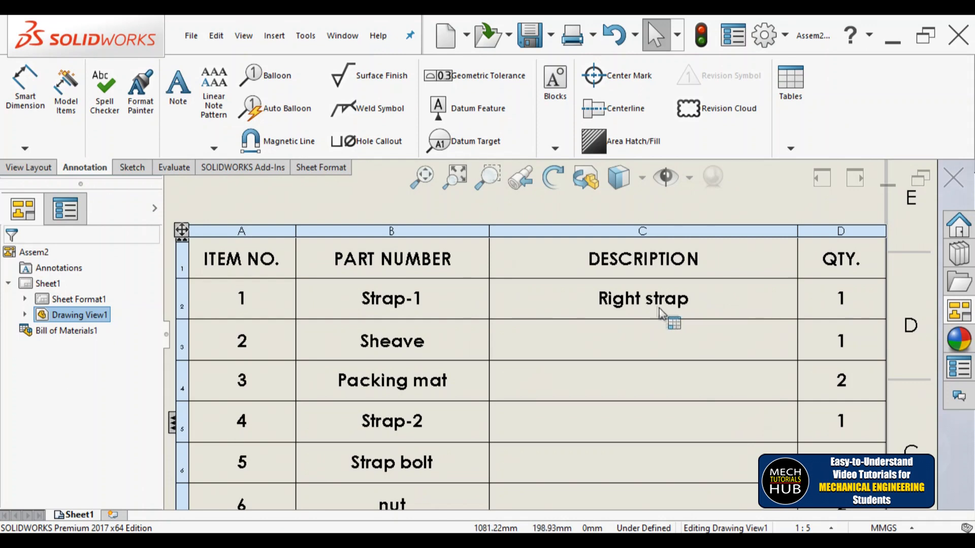
{"action": "scroll", "coordinate": [451, 372], "scroll_direction": "down", "scroll_amount": 1}
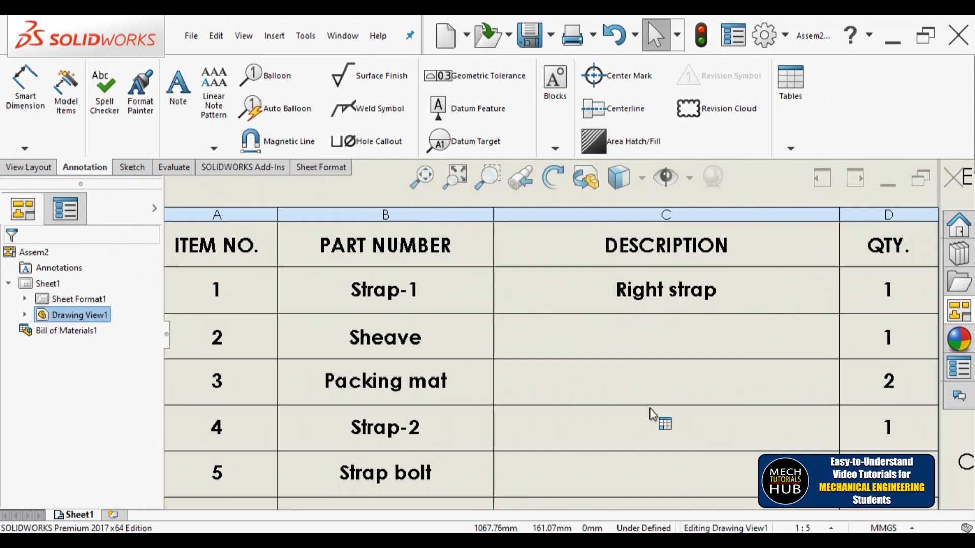
{"action": "scroll", "coordinate": [628, 400], "scroll_direction": "up", "scroll_amount": 9}
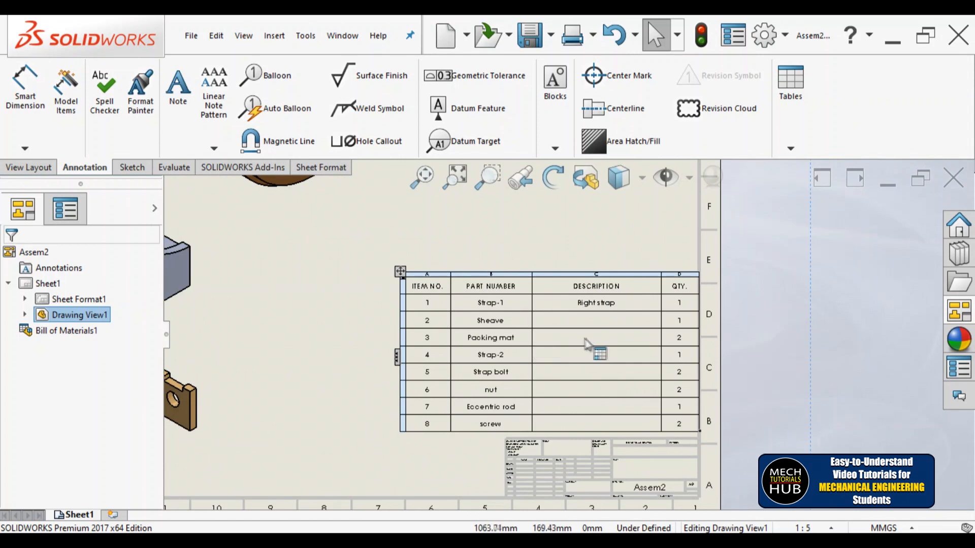
{"action": "scroll", "coordinate": [562, 335], "scroll_direction": "down", "scroll_amount": 2}
{"action": "scroll", "coordinate": [480, 337], "scroll_direction": "down", "scroll_amount": 1}
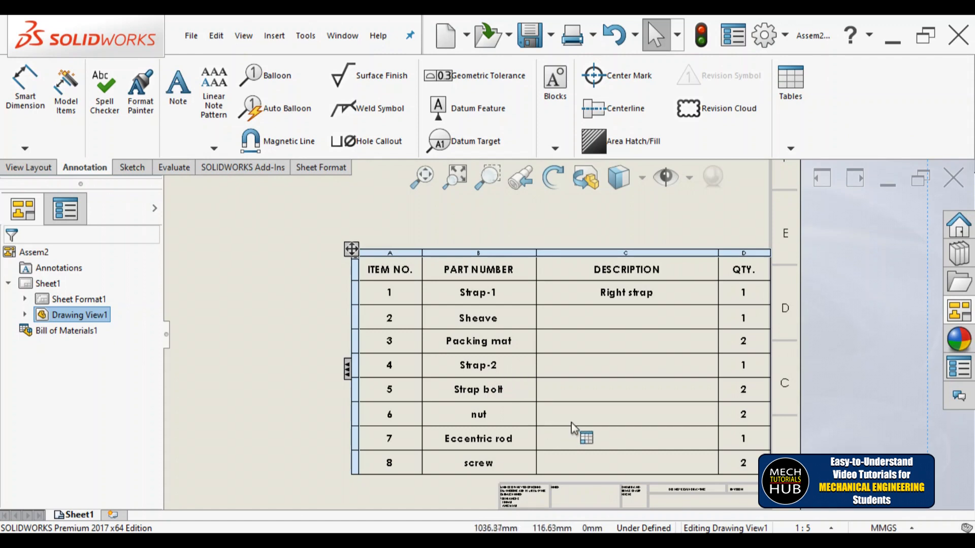
Step: Open the strap bolt part from the bill of materials and assign Cast Alloy Steel as its material
{"action": "right_click", "coordinate": [476, 393]}
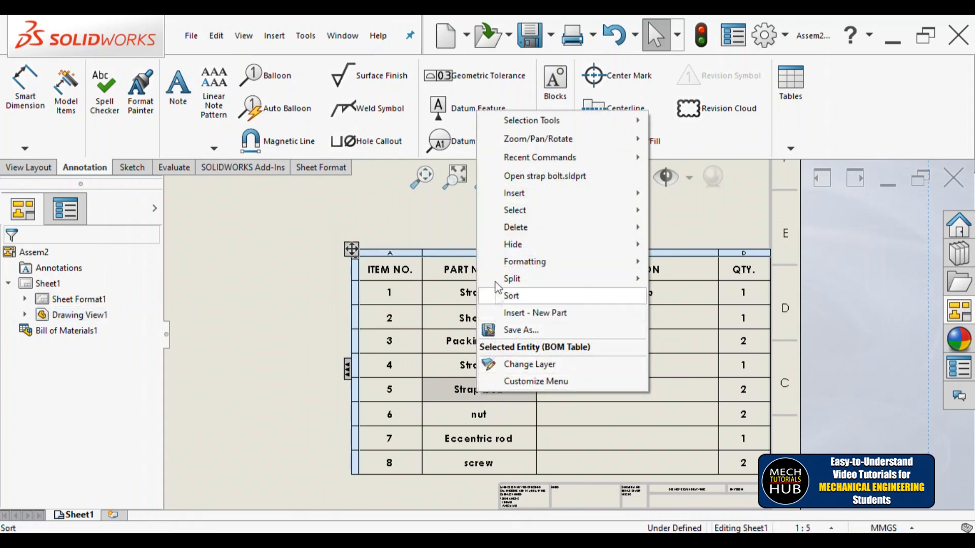
{"action": "left_click", "coordinate": [538, 178]}
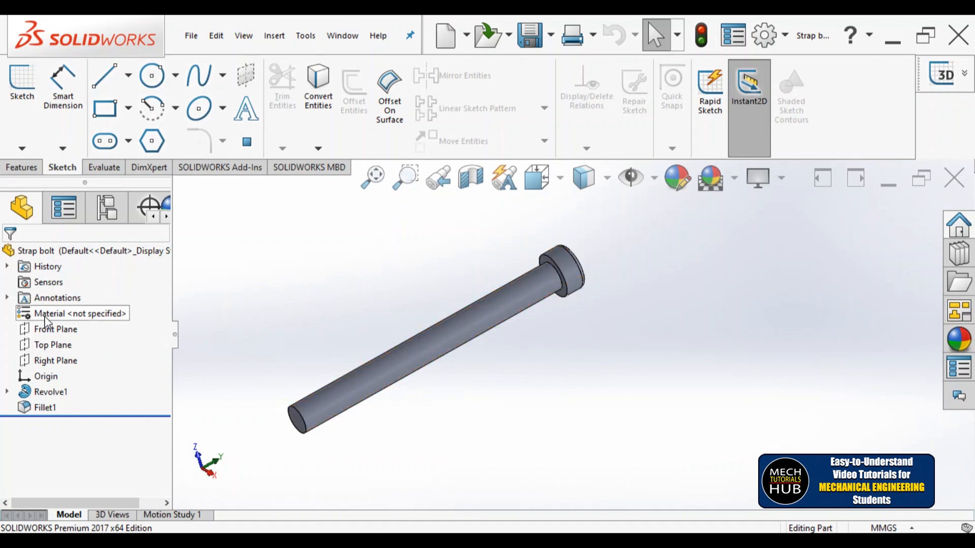
{"action": "left_click", "coordinate": [45, 318]}
{"action": "right_click", "coordinate": [46, 320]}
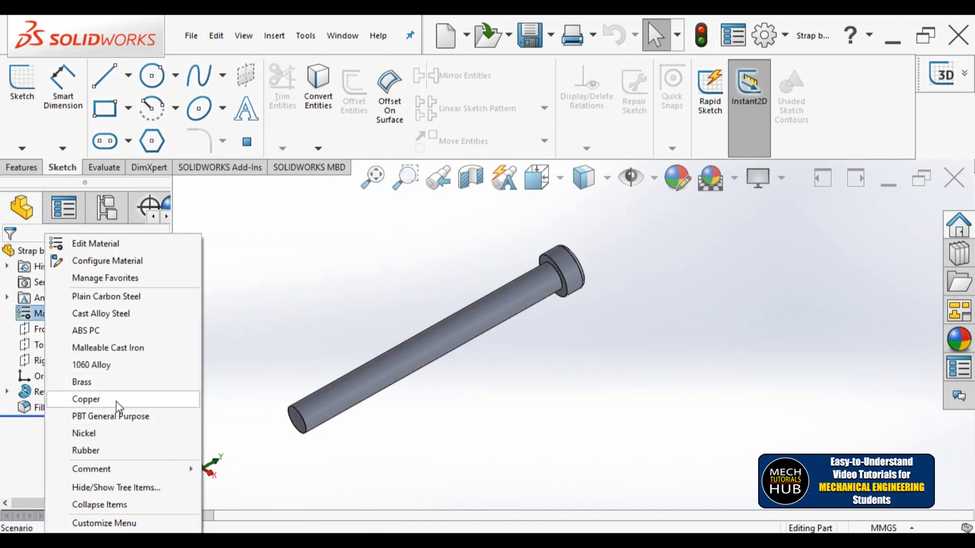
{"action": "left_click", "coordinate": [107, 316]}
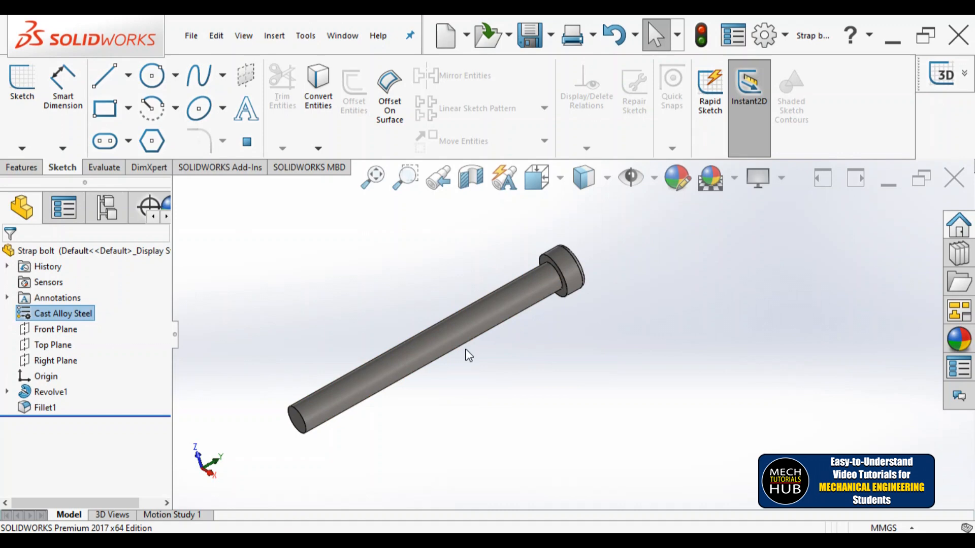
Step: Add a custom Material property of type Text to the strap bolt, linked to the part's assigned material
{"action": "left_click", "coordinate": [202, 45]}
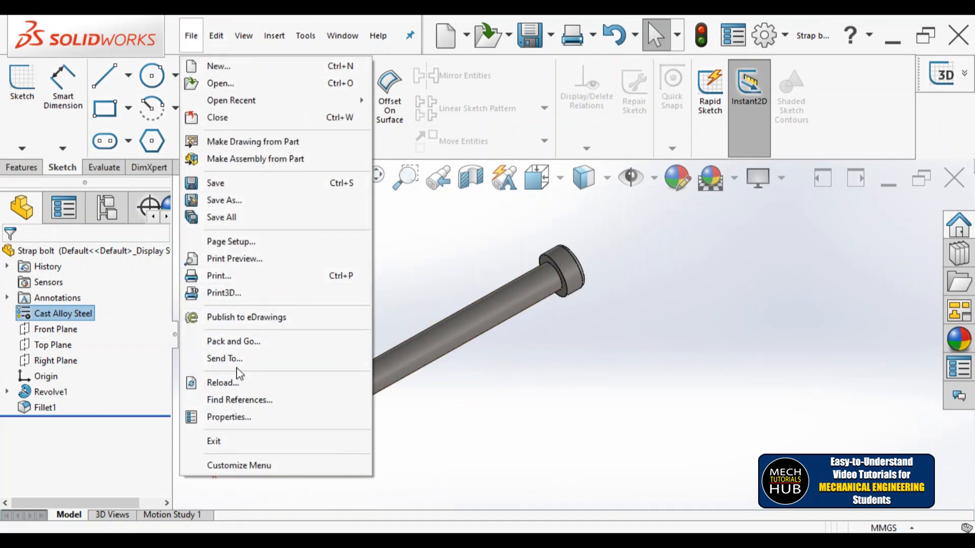
{"action": "left_click", "coordinate": [245, 420]}
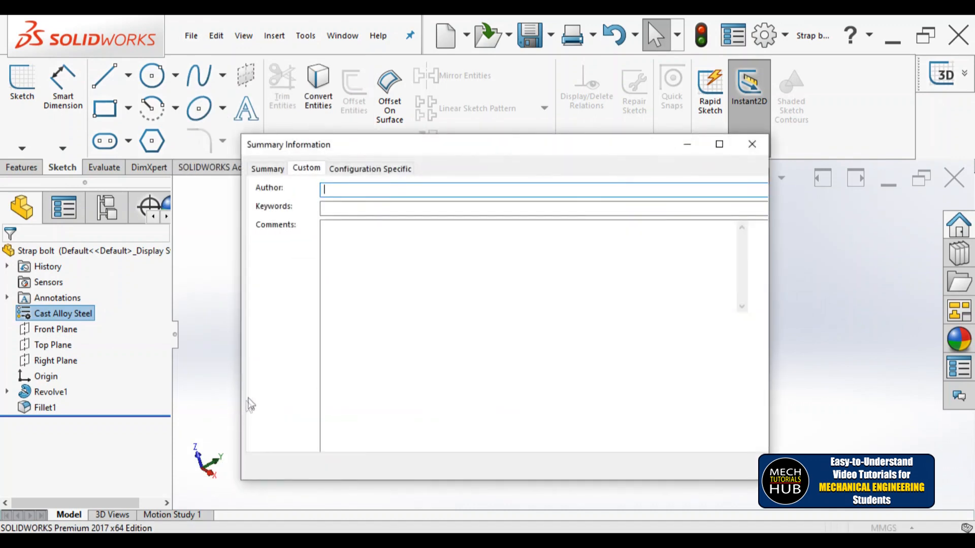
{"action": "left_click", "coordinate": [301, 173]}
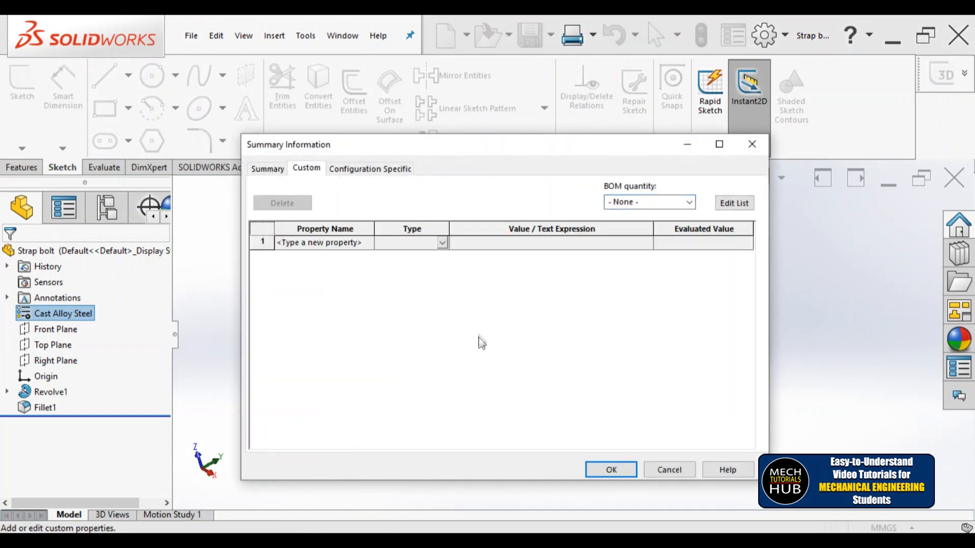
{"action": "left_click", "coordinate": [364, 246]}
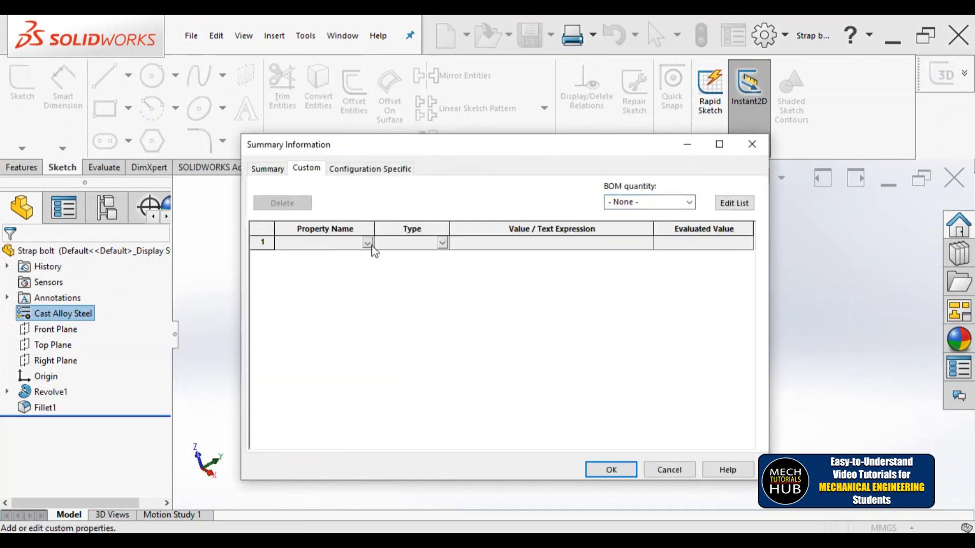
{"action": "left_click", "coordinate": [367, 243]}
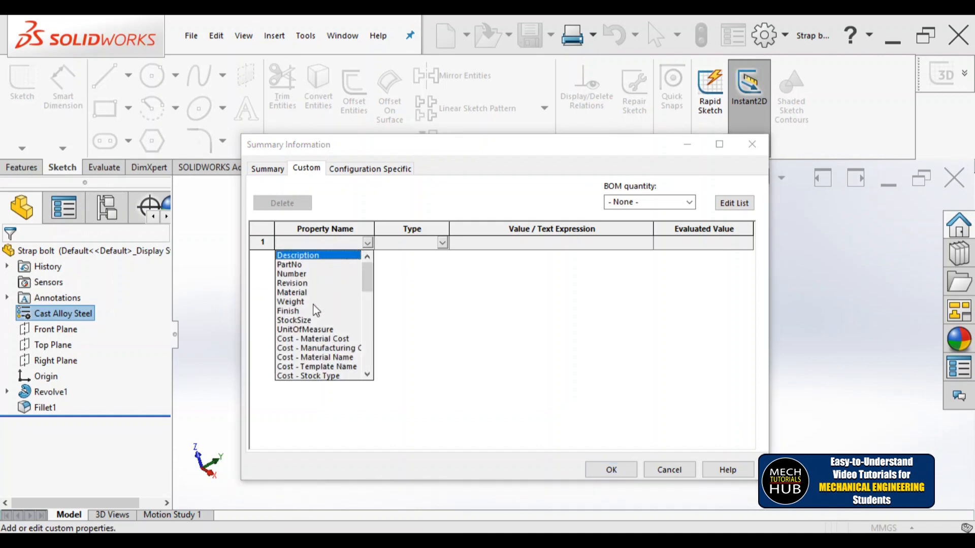
{"action": "left_click", "coordinate": [301, 293]}
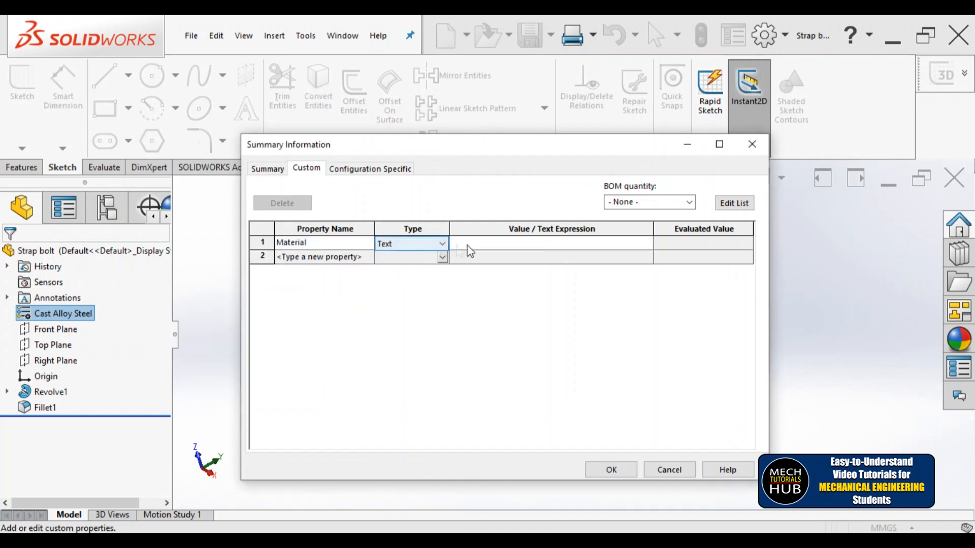
{"action": "left_click", "coordinate": [610, 243]}
{"action": "left_click", "coordinate": [647, 244]}
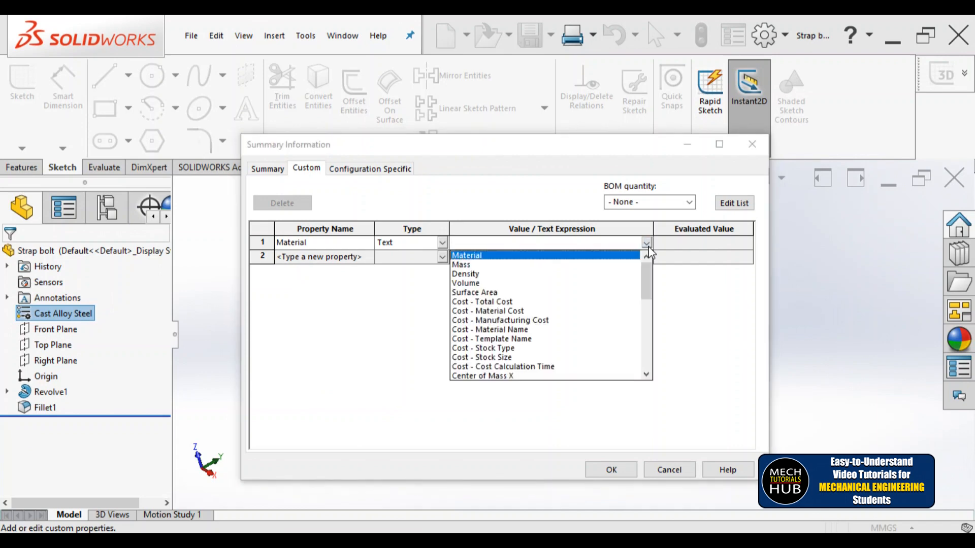
{"action": "left_click", "coordinate": [470, 258]}
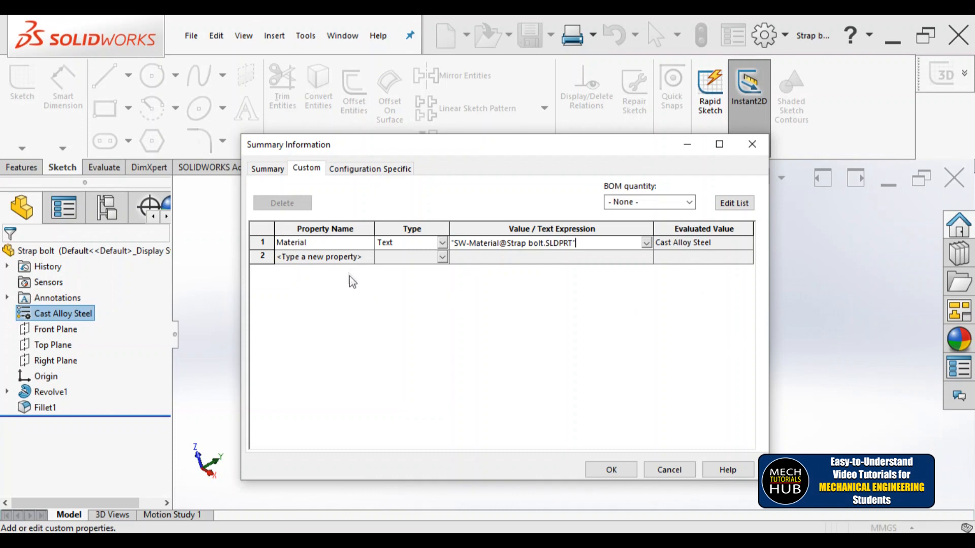
Step: Add a custom Description property with the value "Fastner" to the strap bolt and accept the file properties
{"action": "left_click", "coordinate": [361, 263]}
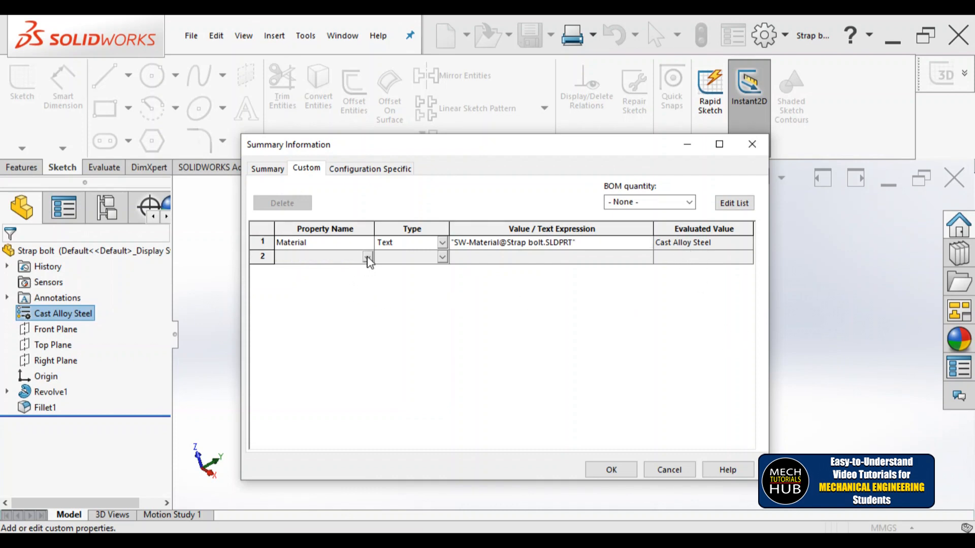
{"action": "left_click", "coordinate": [367, 258]}
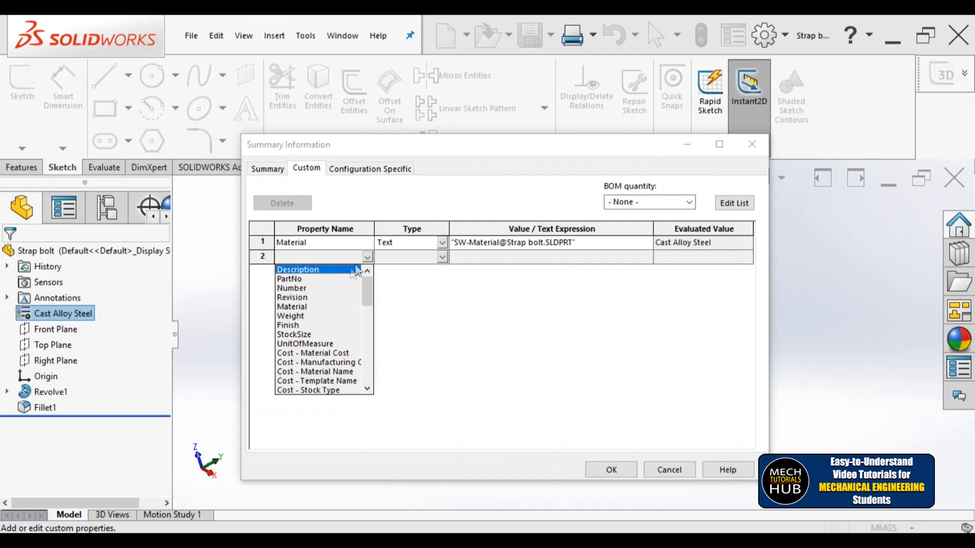
{"action": "left_click", "coordinate": [331, 270]}
{"action": "left_click", "coordinate": [500, 257]}
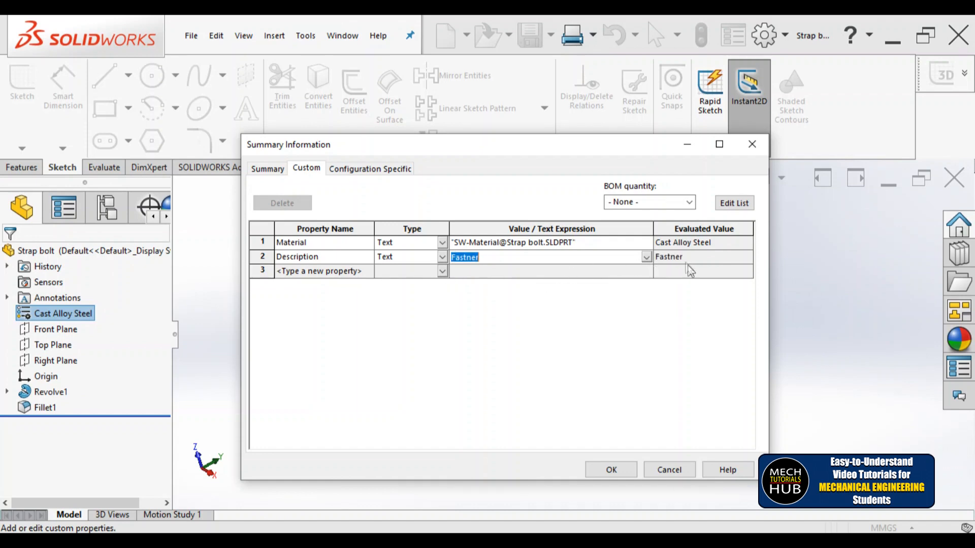
{"action": "left_click", "coordinate": [609, 472]}
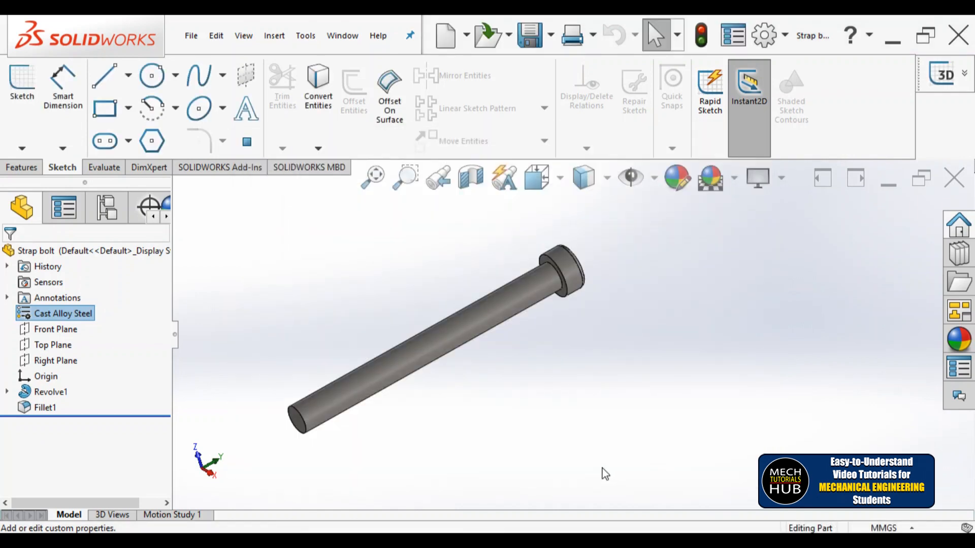
Step: Close the strap bolt part and return to the bill of materials in the assembly drawing
{"action": "left_click", "coordinate": [954, 178]}
{"action": "left_click", "coordinate": [472, 287]}
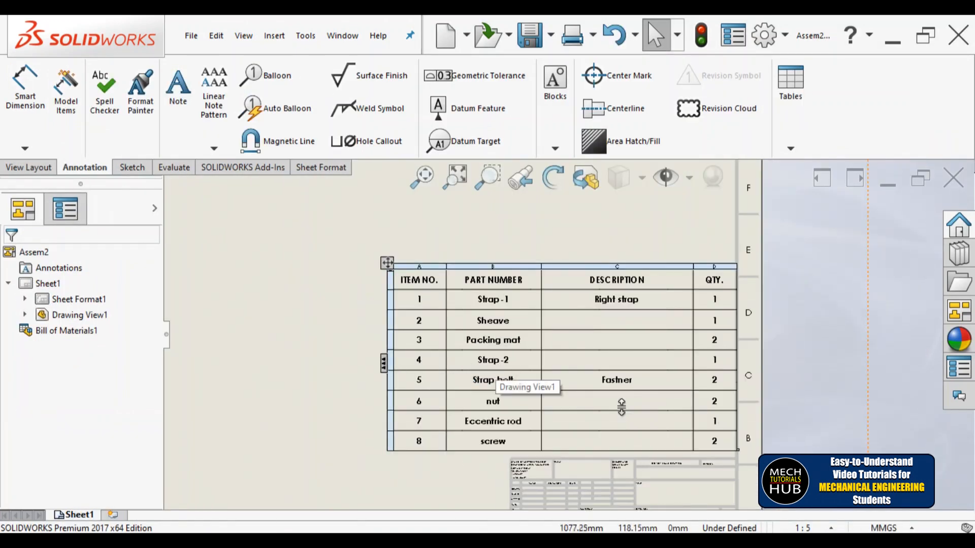
{"action": "scroll", "coordinate": [645, 417], "scroll_direction": "down", "scroll_amount": 1}
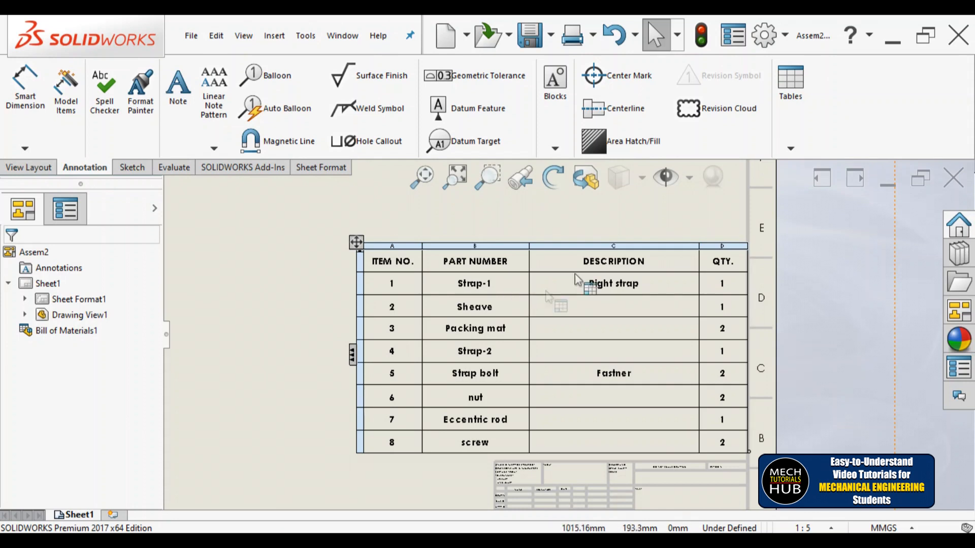
Step: Insert a second bill of materials for the exploded view using the bom-material template, placing it above the existing table
{"action": "left_click", "coordinate": [790, 149]}
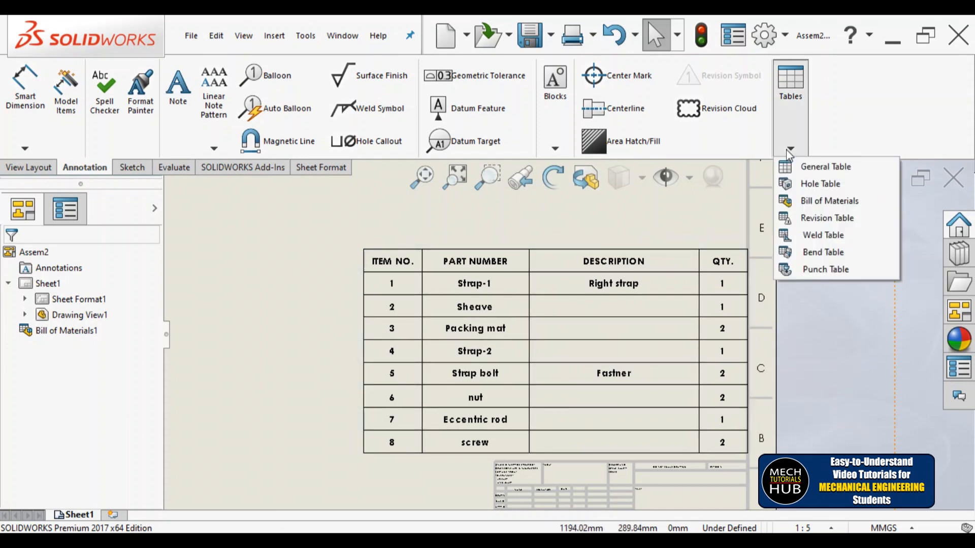
{"action": "left_click", "coordinate": [815, 201]}
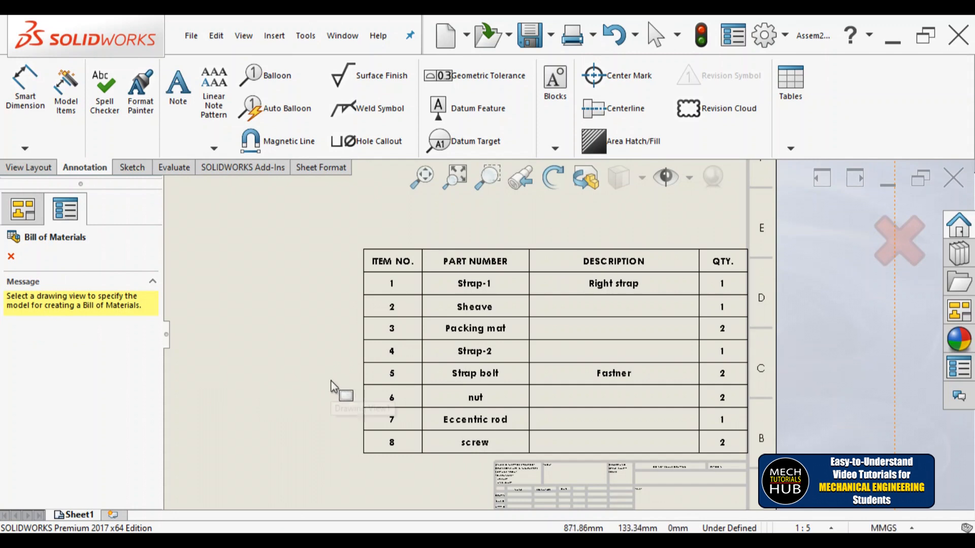
{"action": "scroll", "coordinate": [336, 394], "scroll_direction": "up", "scroll_amount": 3}
{"action": "left_click", "coordinate": [305, 348]}
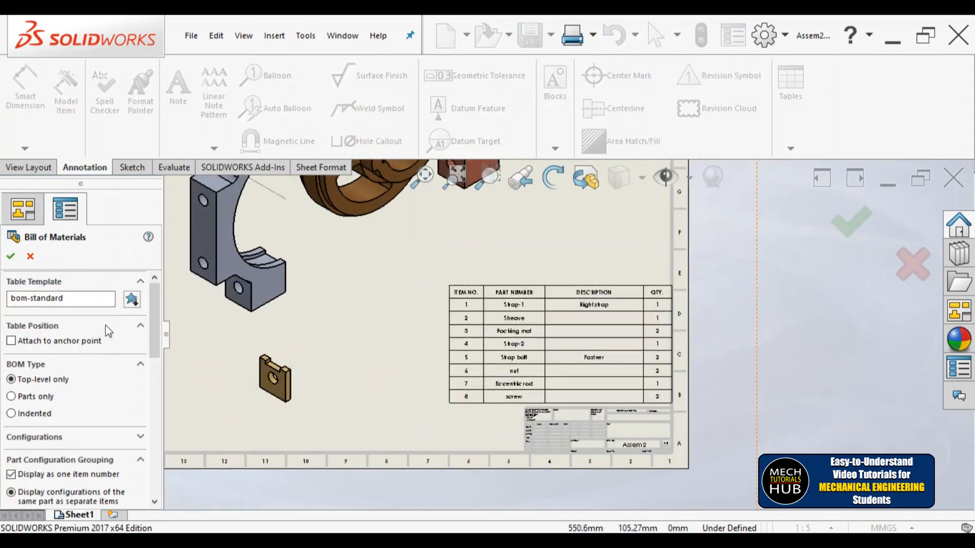
{"action": "left_click", "coordinate": [131, 300]}
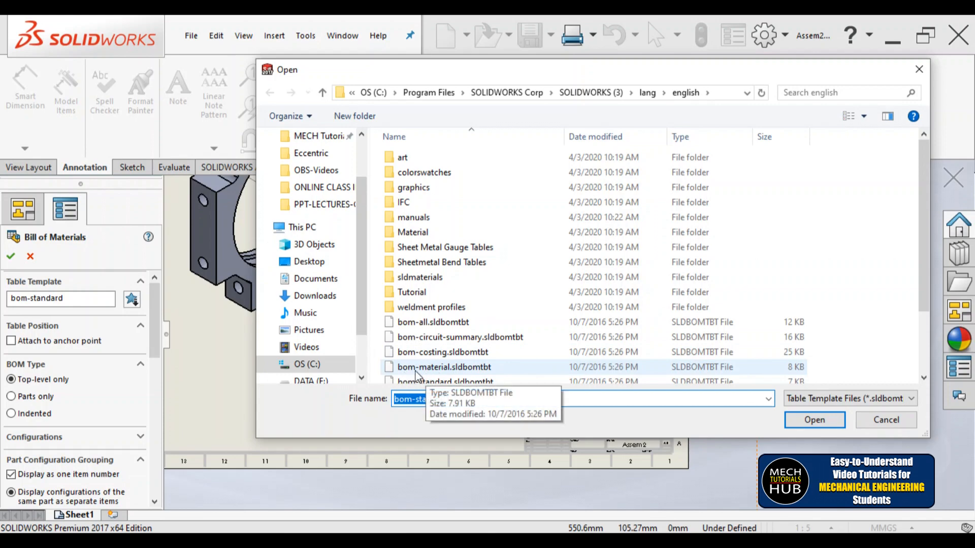
{"action": "left_click", "coordinate": [435, 368]}
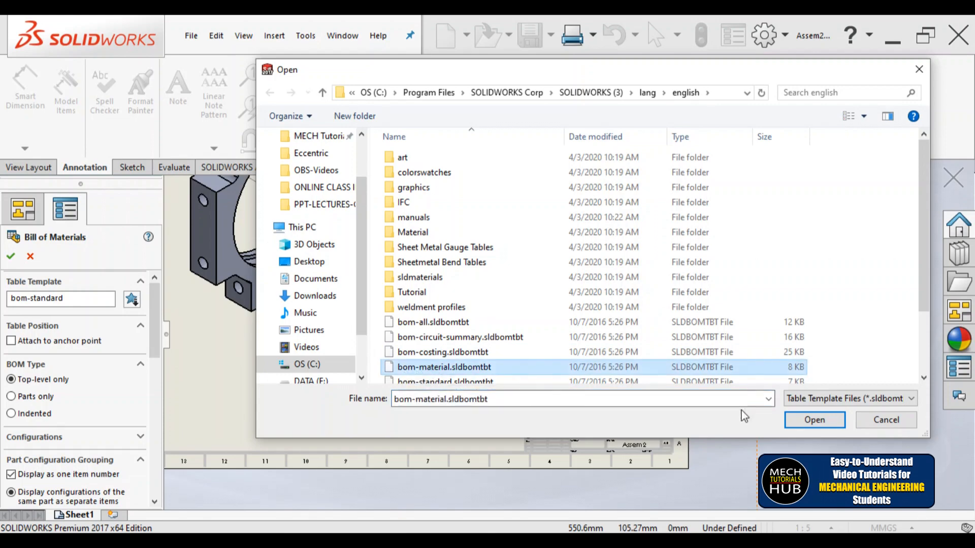
{"action": "left_click", "coordinate": [814, 419]}
{"action": "left_click", "coordinate": [11, 256]}
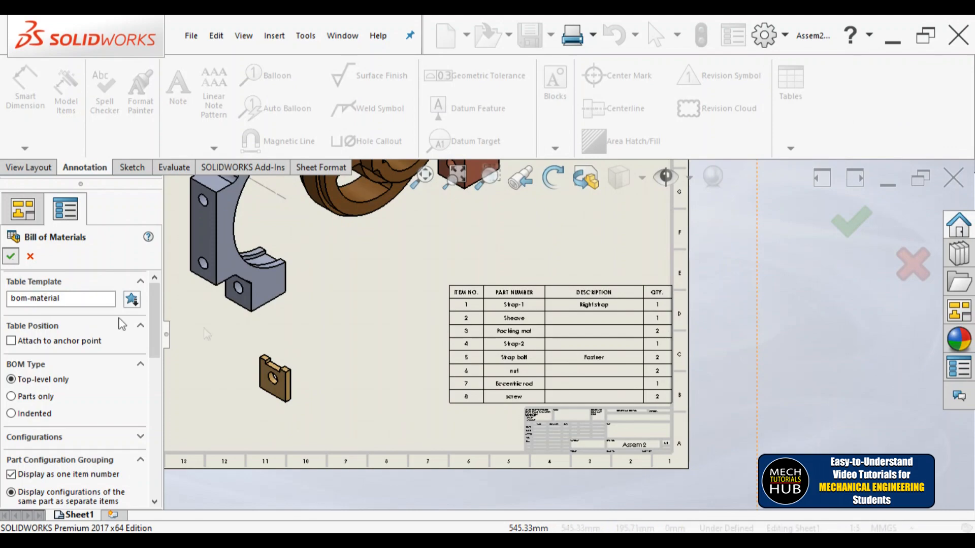
{"action": "left_click", "coordinate": [496, 223]}
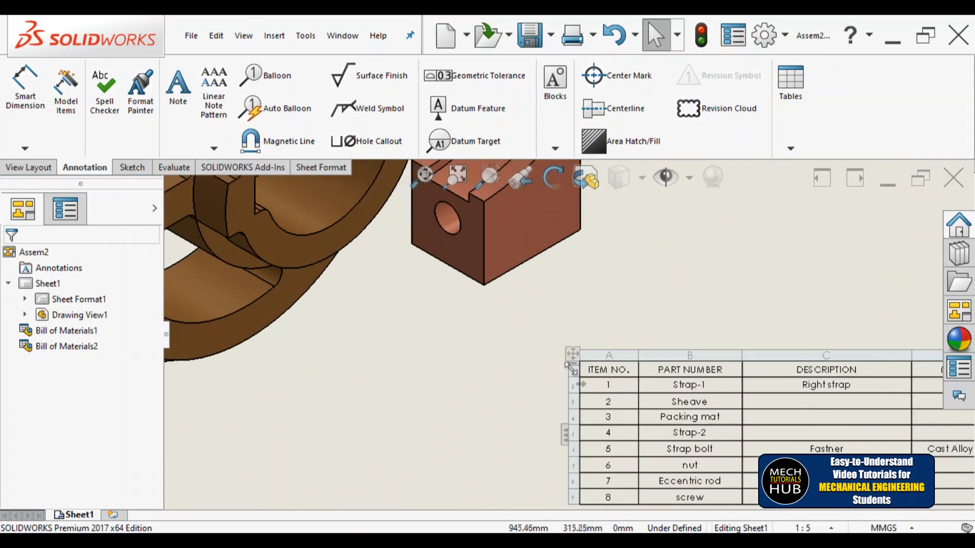
Step: Enlarge the new bill of materials table from its upper-left corner, keeping it against the sheet border
{"action": "left_click", "coordinate": [575, 360]}
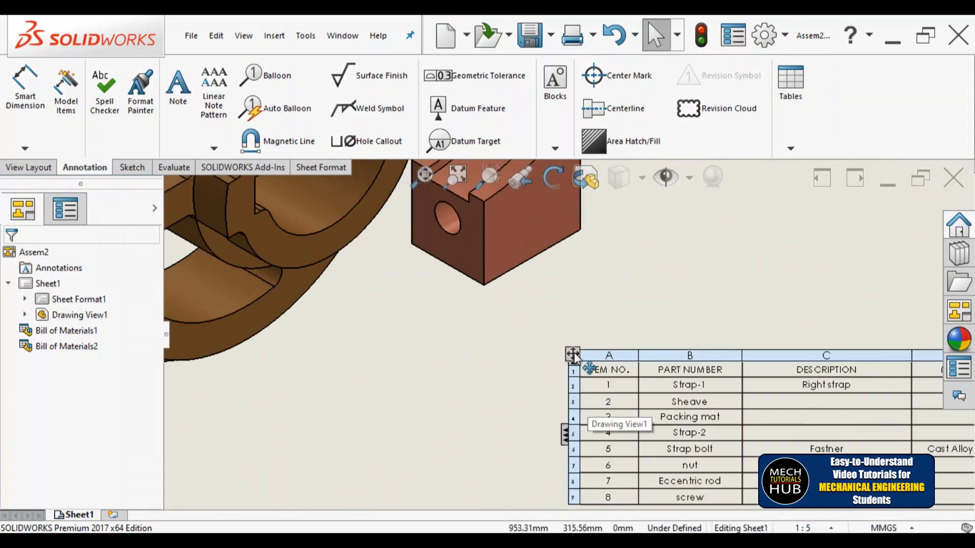
{"action": "left_click", "coordinate": [528, 344]}
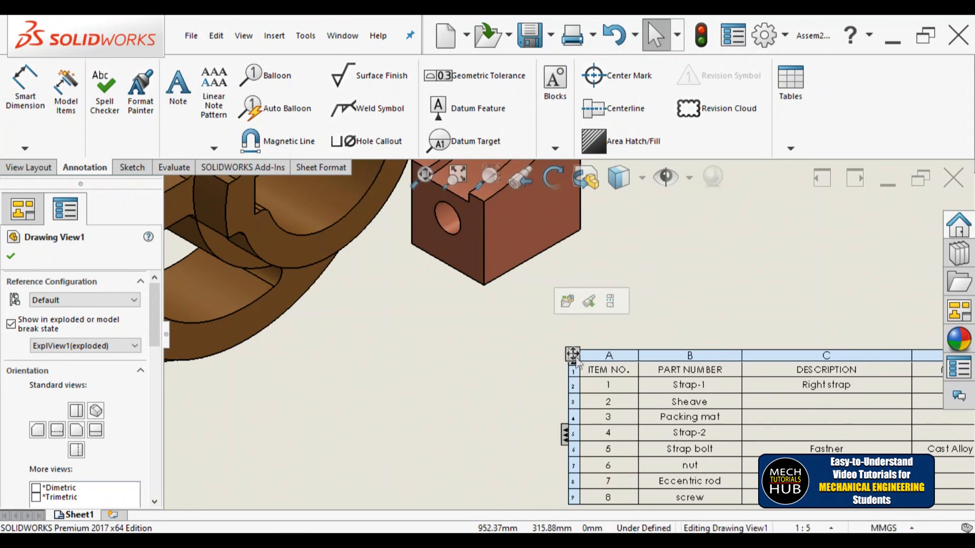
{"action": "scroll", "coordinate": [570, 362], "scroll_direction": "up", "scroll_amount": 4}
{"action": "scroll", "coordinate": [782, 447], "scroll_direction": "down", "scroll_amount": 2}
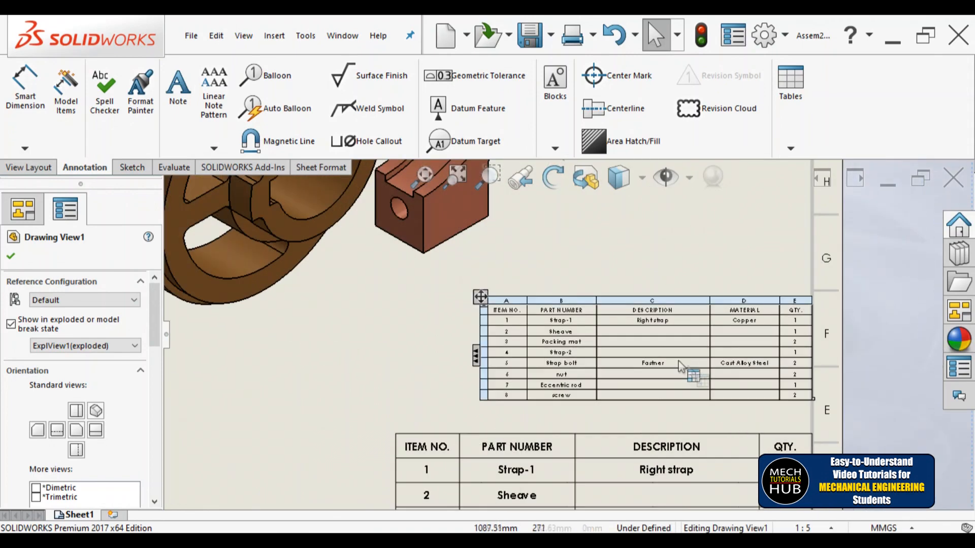
{"action": "left_click_drag", "start_coordinate": [481, 298], "coordinate": [355, 278]}
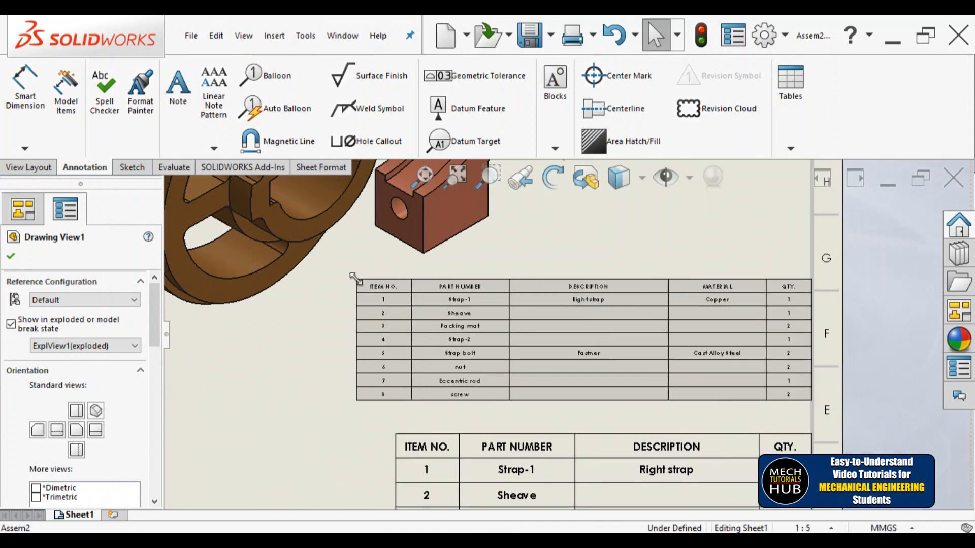
{"action": "left_click", "coordinate": [356, 278]}
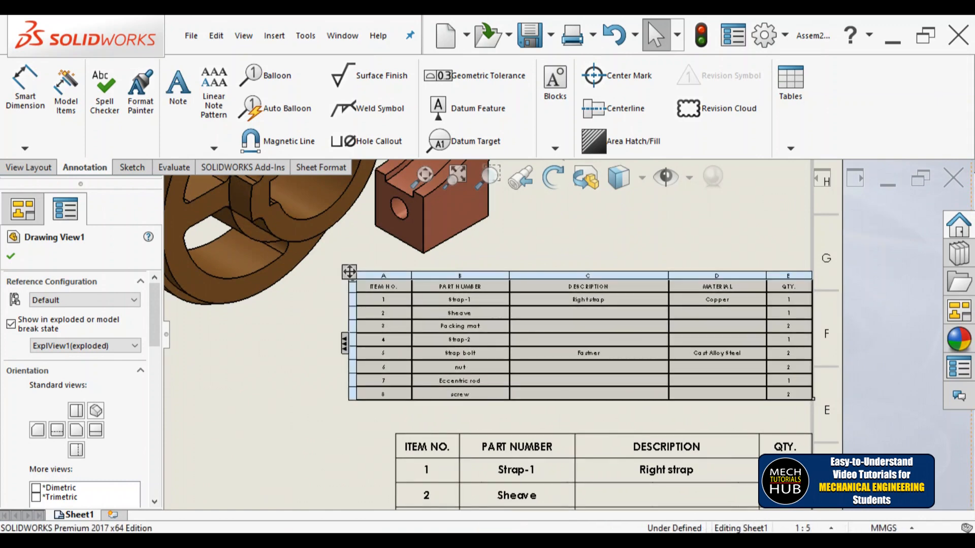
Step: Set the font size of the item 1 cell in the new bill of materials to 20
{"action": "left_click", "coordinate": [394, 304]}
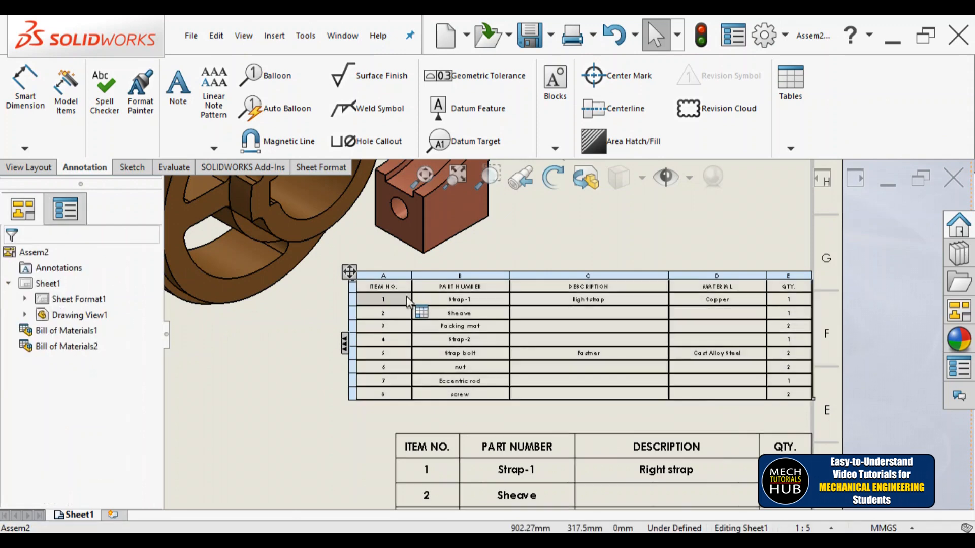
{"action": "left_click", "coordinate": [369, 260]}
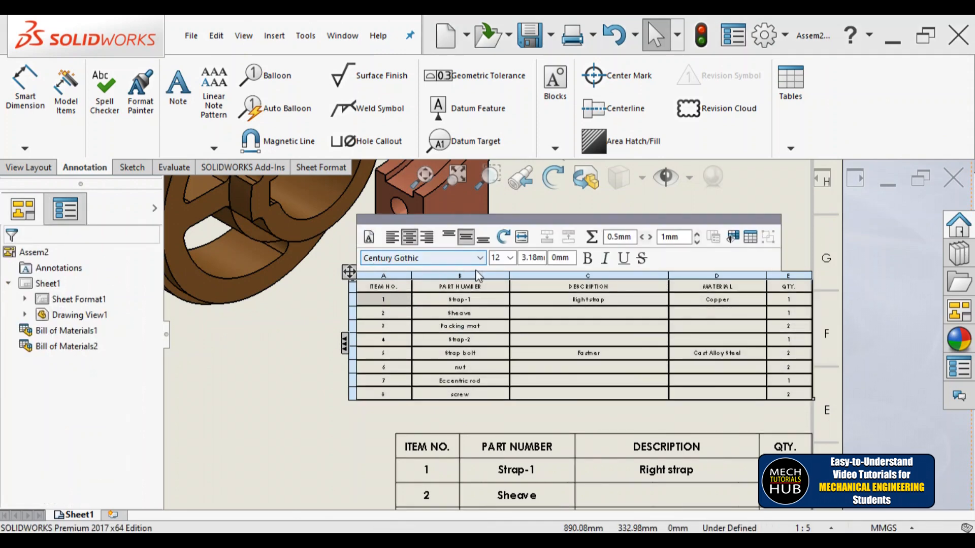
{"action": "left_click", "coordinate": [511, 259]}
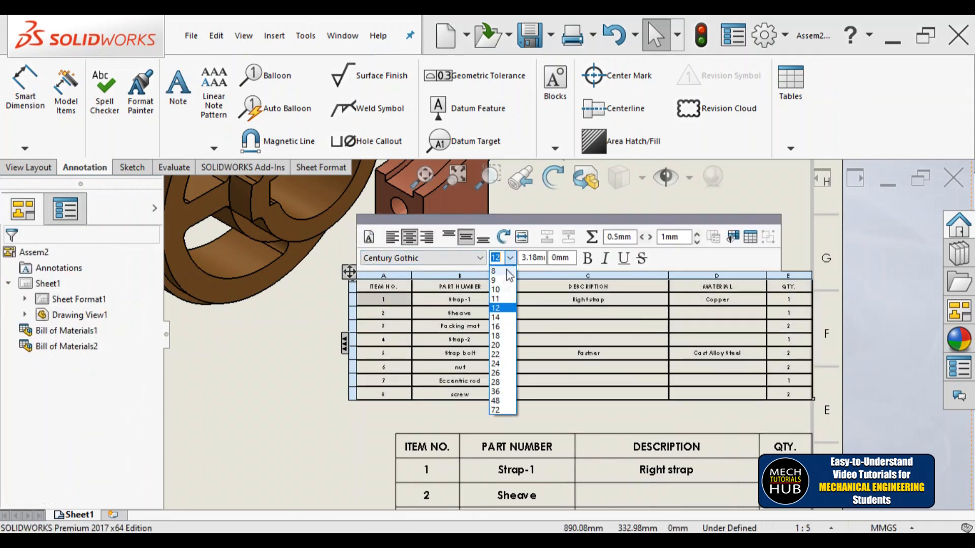
{"action": "left_click", "coordinate": [503, 346]}
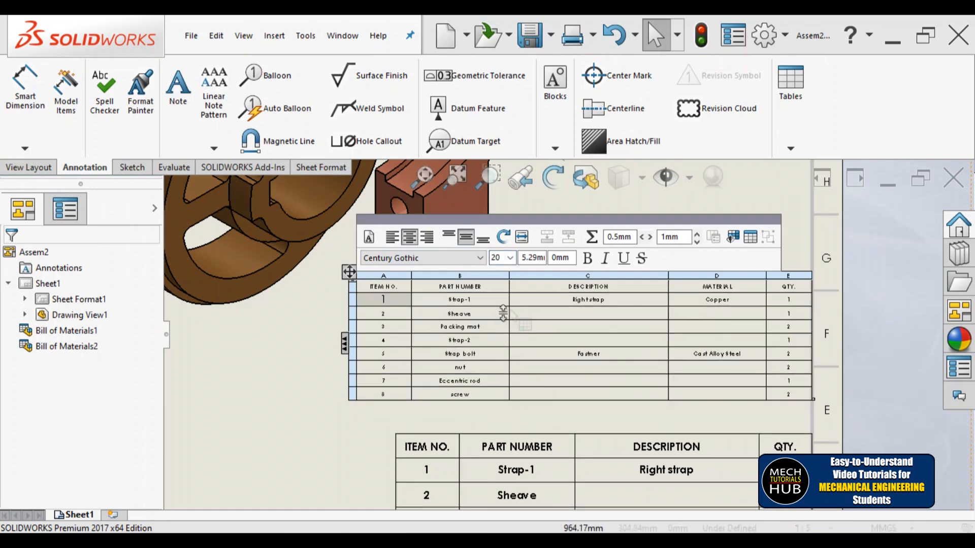
Step: Set the font size of all cells in the new bill of materials to 20 and make them bold
{"action": "left_click_drag", "start_coordinate": [363, 291], "coordinate": [787, 398]}
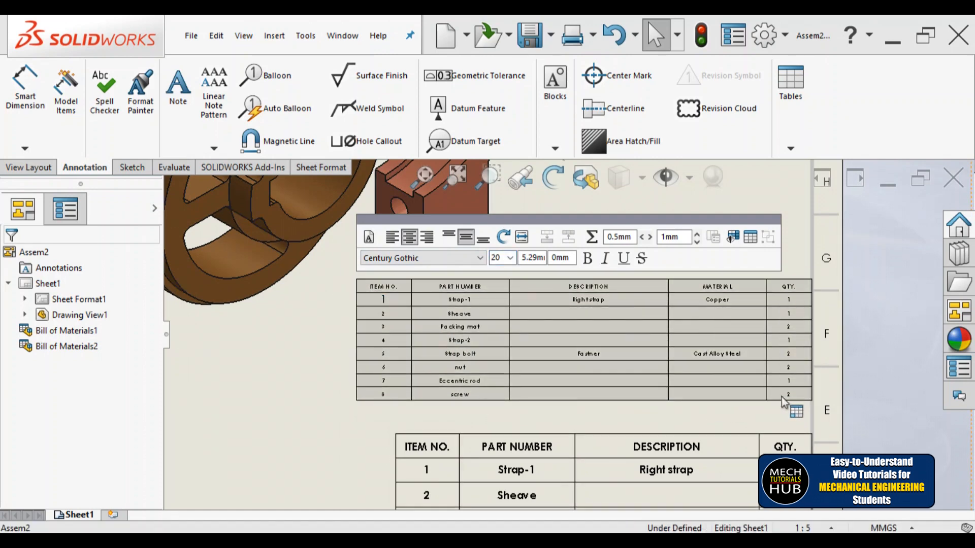
{"action": "left_click", "coordinate": [510, 258]}
{"action": "left_click", "coordinate": [503, 345]}
{"action": "left_click", "coordinate": [587, 258]}
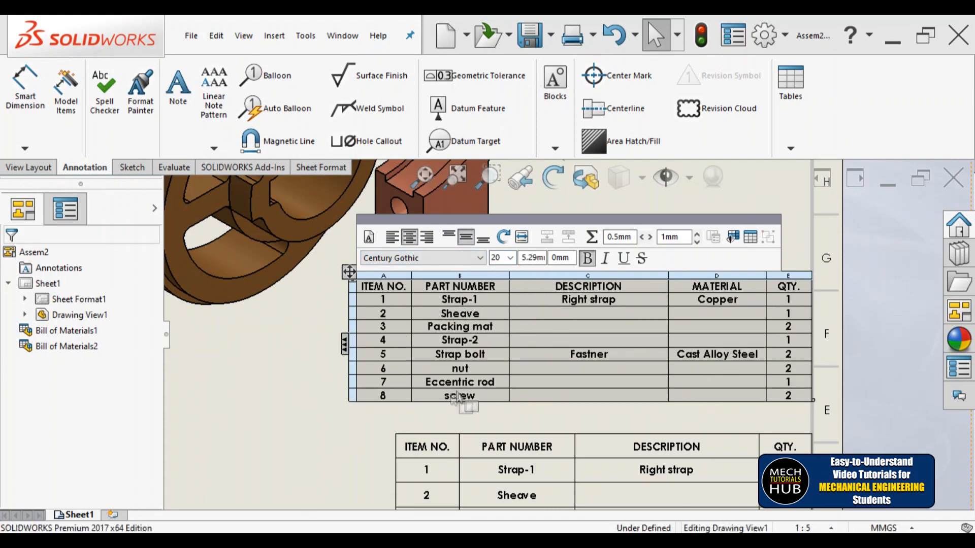
{"action": "left_click", "coordinate": [460, 396]}
Step: Examine the Material column of the new bill of materials and compare the table with the one below it
{"action": "scroll", "coordinate": [497, 386], "scroll_direction": "up", "scroll_amount": 5}
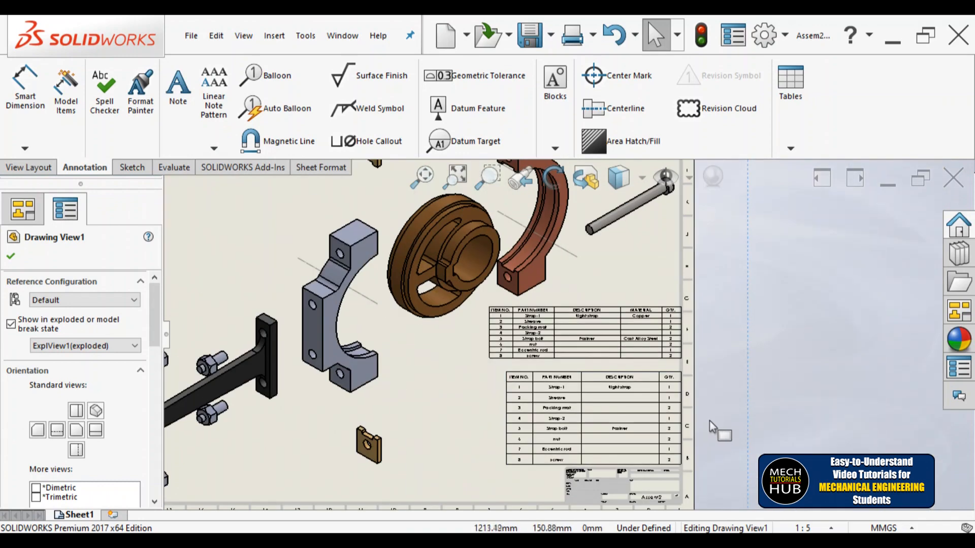
{"action": "scroll", "coordinate": [711, 436], "scroll_direction": "down", "scroll_amount": 3}
{"action": "scroll", "coordinate": [482, 253], "scroll_direction": "down", "scroll_amount": 2}
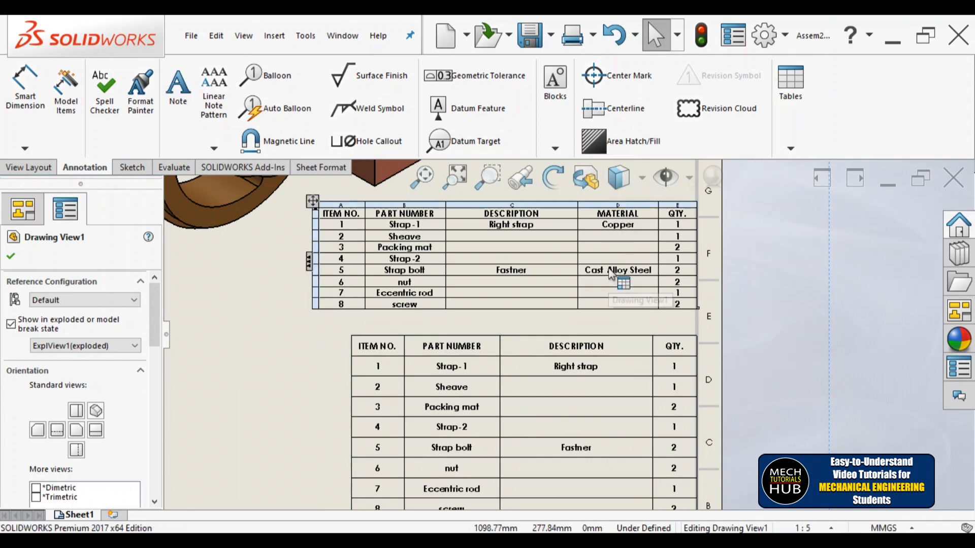
{"action": "left_click", "coordinate": [630, 239]}
{"action": "scroll", "coordinate": [630, 239], "scroll_direction": "down", "scroll_amount": 2}
{"action": "scroll", "coordinate": [630, 254], "scroll_direction": "down", "scroll_amount": 1}
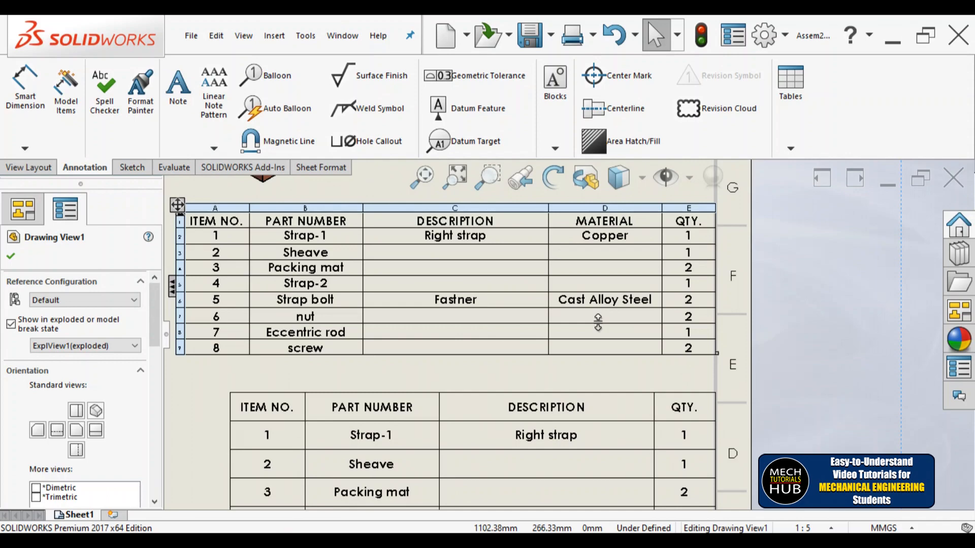
{"action": "left_click", "coordinate": [15, 257]}
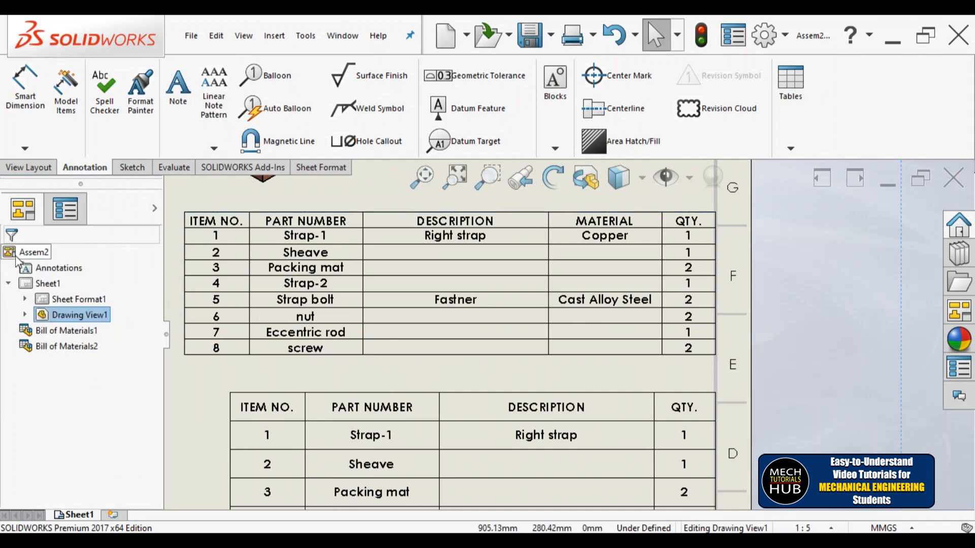
{"action": "scroll", "coordinate": [469, 305], "scroll_direction": "up", "scroll_amount": 3}
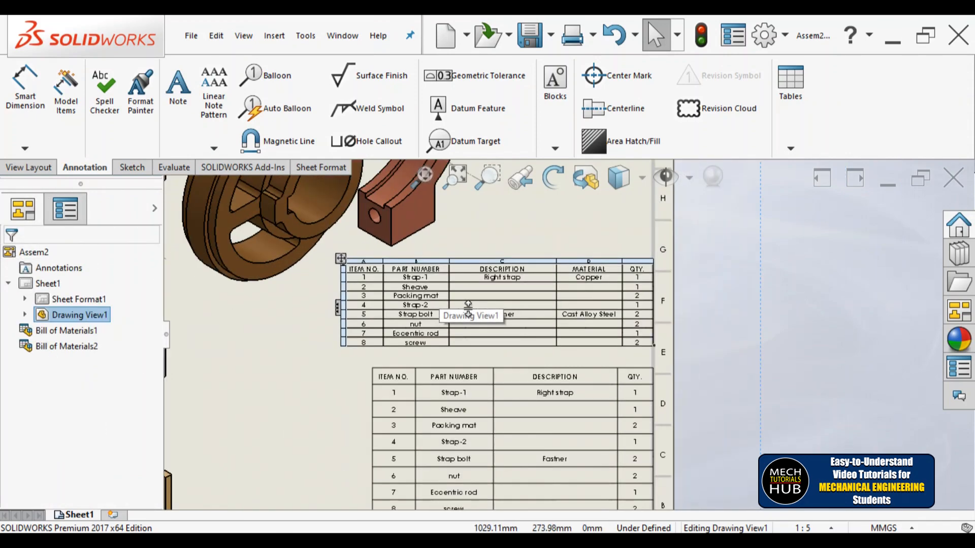
{"action": "scroll", "coordinate": [473, 325], "scroll_direction": "up", "scroll_amount": 4}
Step: Check the delete options for the Description column of the lower bill of materials without removing it
{"action": "scroll", "coordinate": [519, 380], "scroll_direction": "down", "scroll_amount": 2}
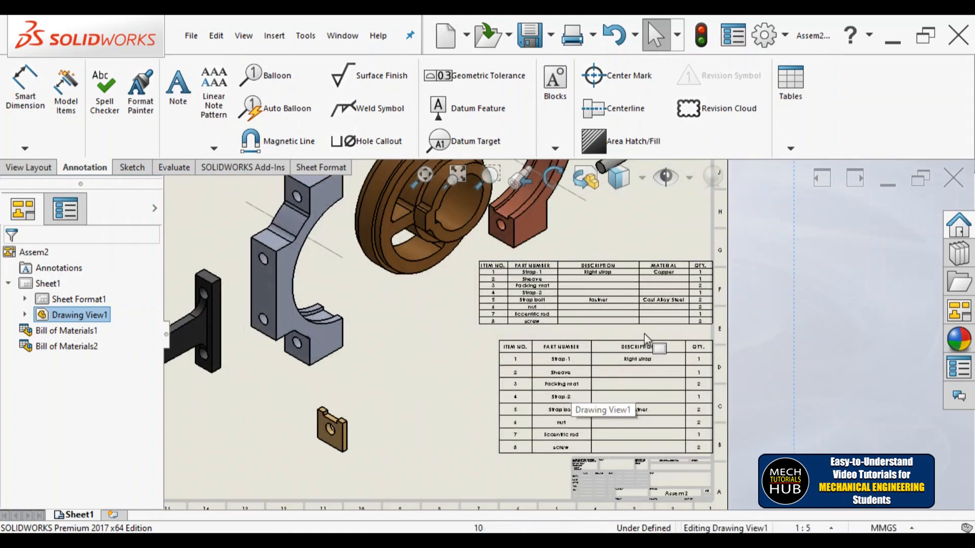
{"action": "scroll", "coordinate": [631, 380], "scroll_direction": "down", "scroll_amount": 3}
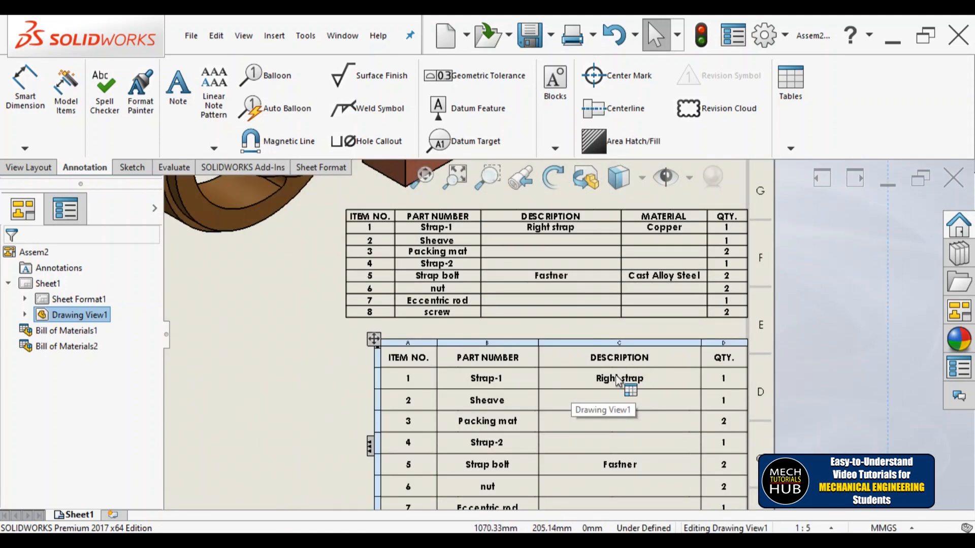
{"action": "scroll", "coordinate": [616, 378], "scroll_direction": "down", "scroll_amount": 2}
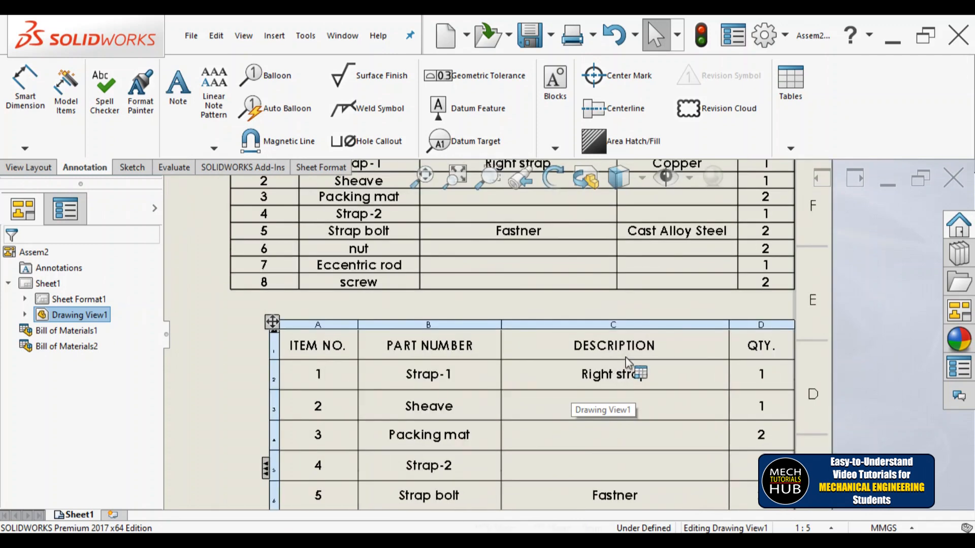
{"action": "left_click", "coordinate": [619, 323]}
{"action": "right_click", "coordinate": [618, 323]}
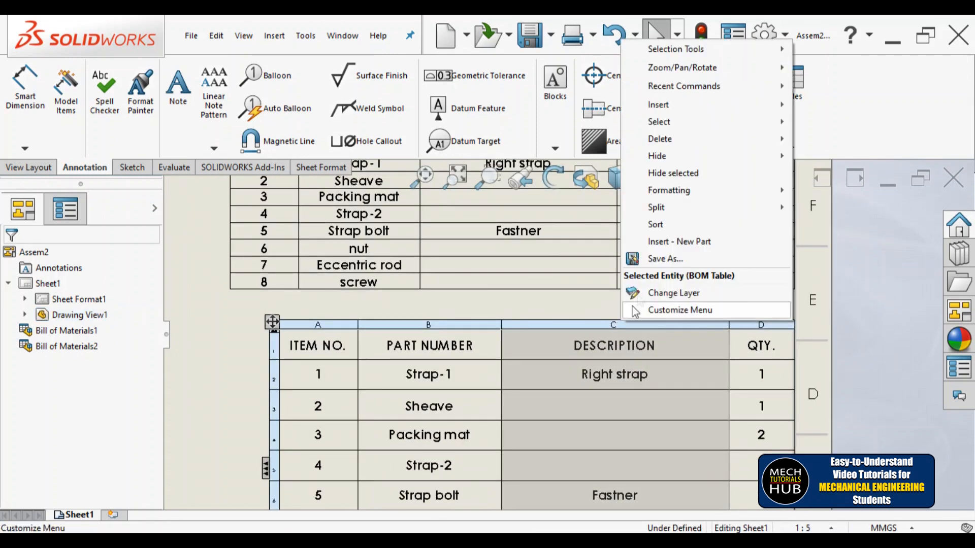
{"action": "mouse_move", "coordinate": [661, 141]}
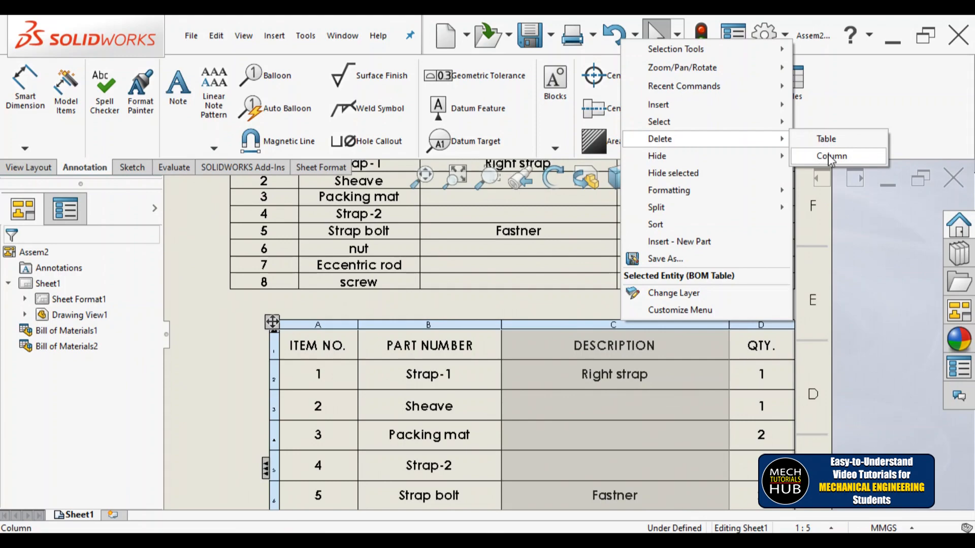
{"action": "left_click", "coordinate": [203, 397]}
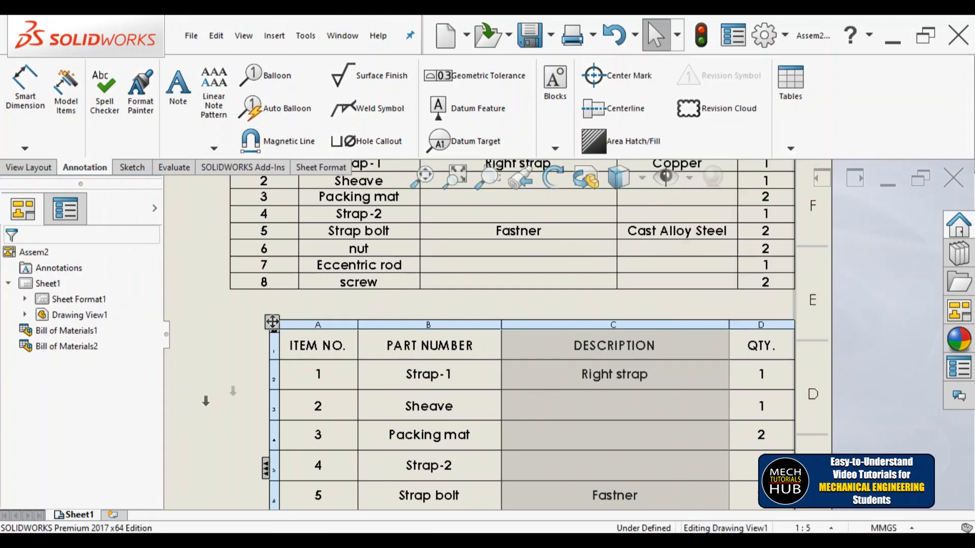
Step: Load the standard views of Assem2 in the View Palette
{"action": "scroll", "coordinate": [451, 357], "scroll_direction": "up", "scroll_amount": 5}
{"action": "scroll", "coordinate": [450, 360], "scroll_direction": "up", "scroll_amount": 5}
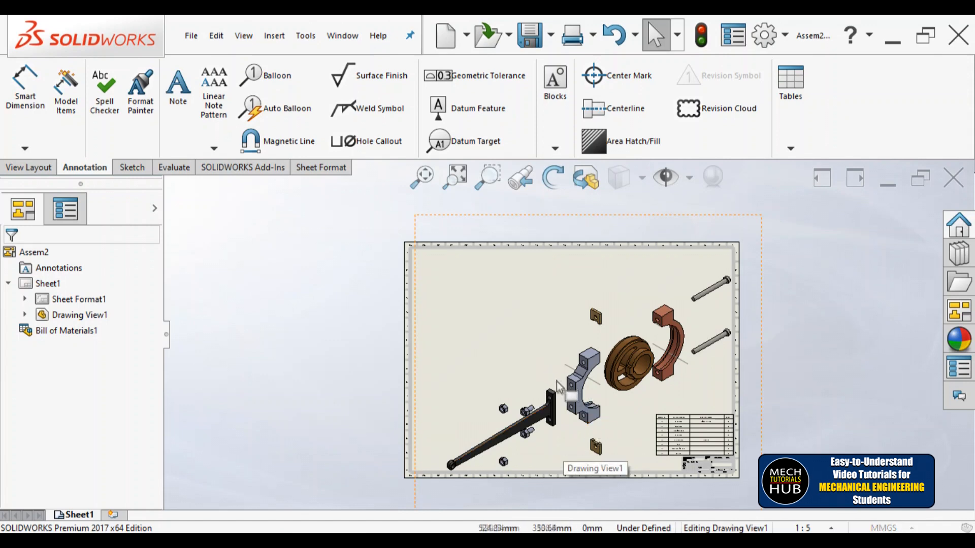
{"action": "scroll", "coordinate": [559, 386], "scroll_direction": "down", "scroll_amount": 3}
{"action": "scroll", "coordinate": [558, 386], "scroll_direction": "up", "scroll_amount": 3}
{"action": "left_click", "coordinate": [956, 318]}
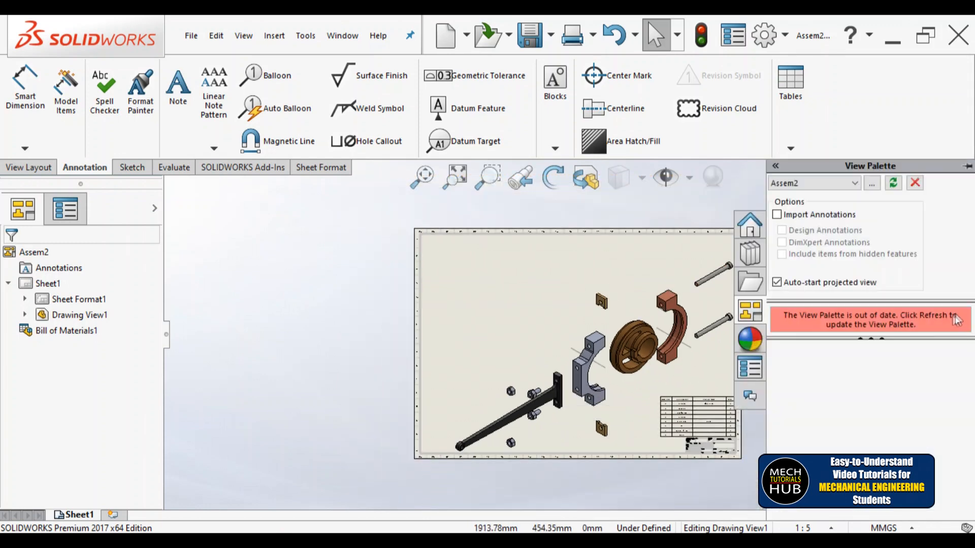
{"action": "left_click", "coordinate": [854, 183]}
{"action": "left_click", "coordinate": [819, 198]}
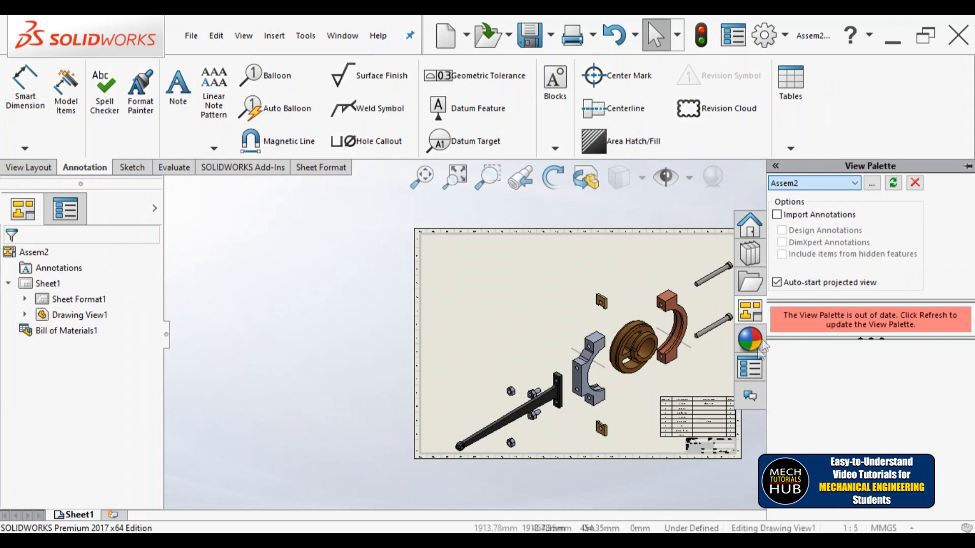
{"action": "scroll", "coordinate": [554, 466], "scroll_direction": "down", "scroll_amount": 1}
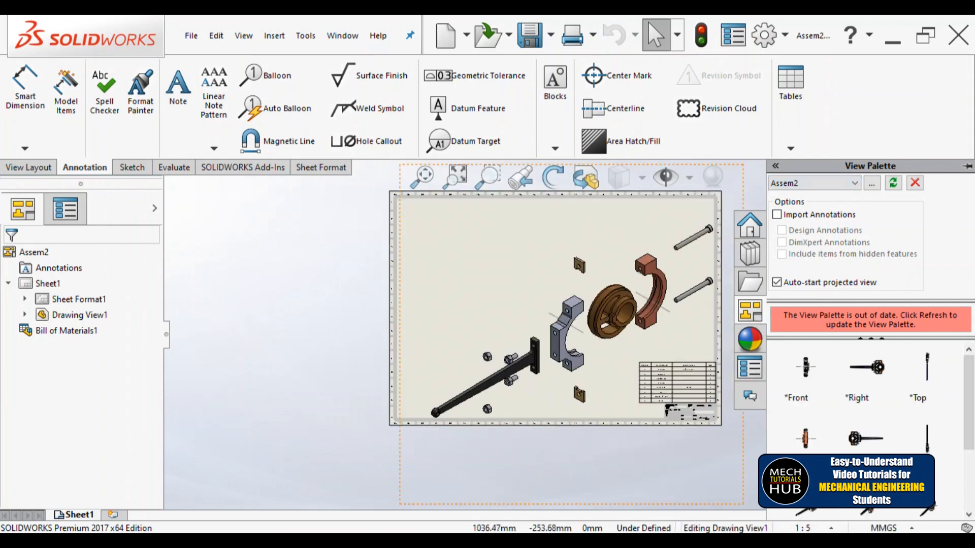
Step: Place the assembly's Right view in the upper-left area of the sheet without adding any projected views
{"action": "mouse_move", "coordinate": [970, 437]}
{"action": "left_mouse_down"}
{"action": "mouse_move", "coordinate": [966, 508]}
{"action": "mouse_move", "coordinate": [961, 425]}
{"action": "left_mouse_up"}
{"action": "left_click", "coordinate": [870, 378]}
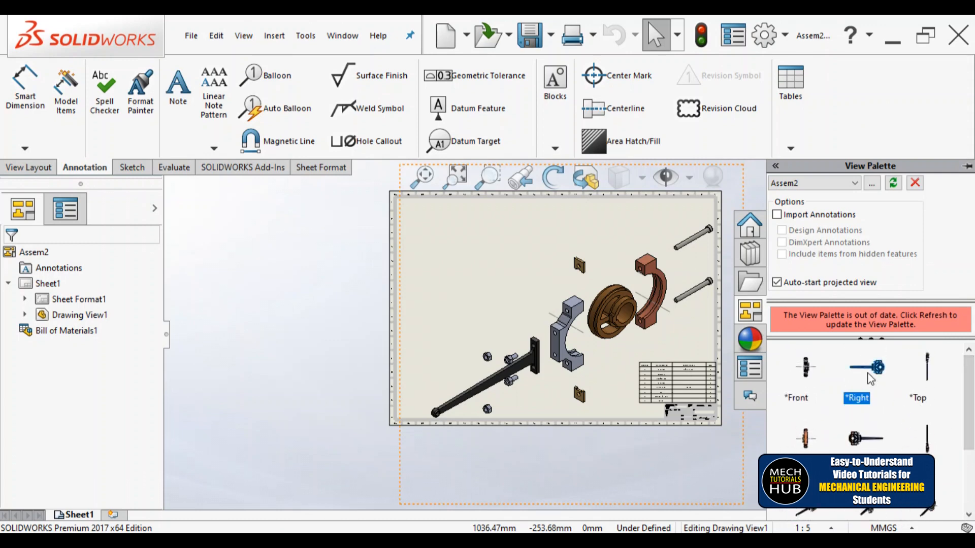
{"action": "mouse_move", "coordinate": [879, 379]}
{"action": "left_mouse_down"}
{"action": "mouse_move", "coordinate": [463, 265]}
{"action": "mouse_move", "coordinate": [462, 229]}
{"action": "left_mouse_up"}
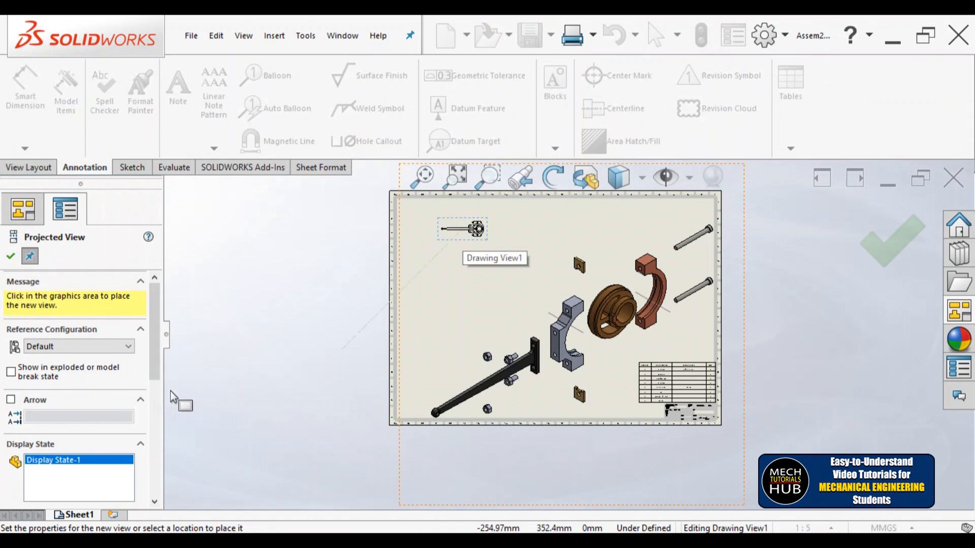
{"action": "left_click", "coordinate": [10, 256]}
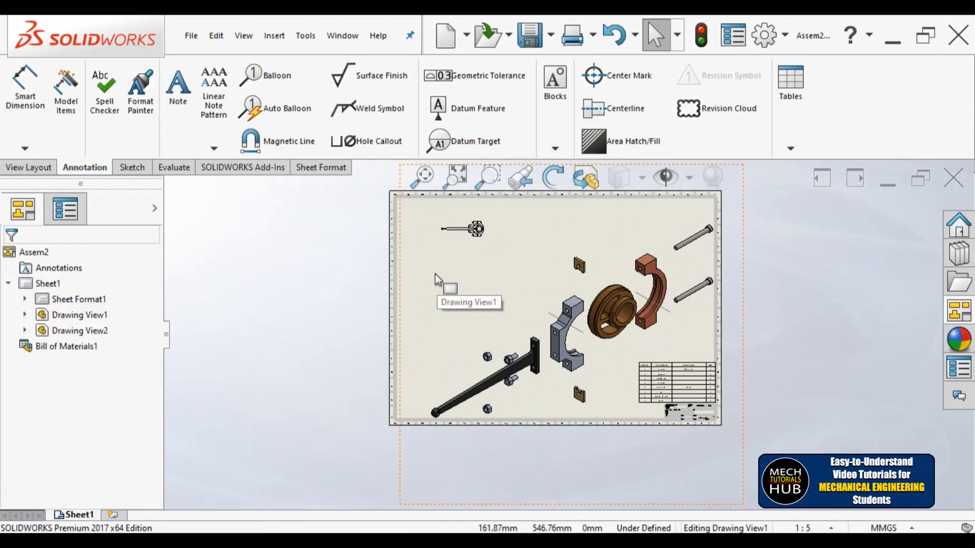
Step: Give the placed Right view a custom scale of 1:2 and display it shaded with edges
{"action": "scroll", "coordinate": [461, 230], "scroll_direction": "down", "scroll_amount": 3}
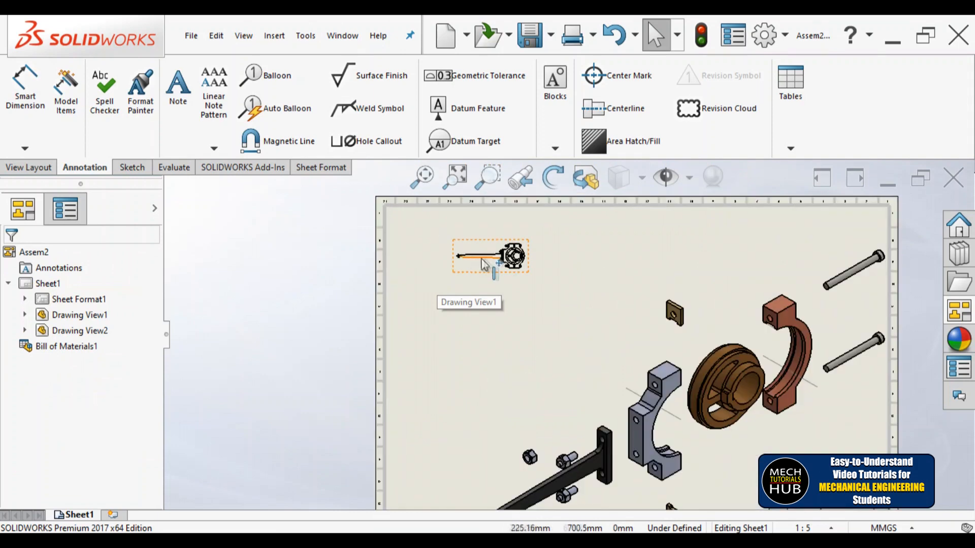
{"action": "left_click", "coordinate": [512, 276]}
{"action": "left_click_drag", "start_coordinate": [154, 310], "coordinate": [153, 463]}
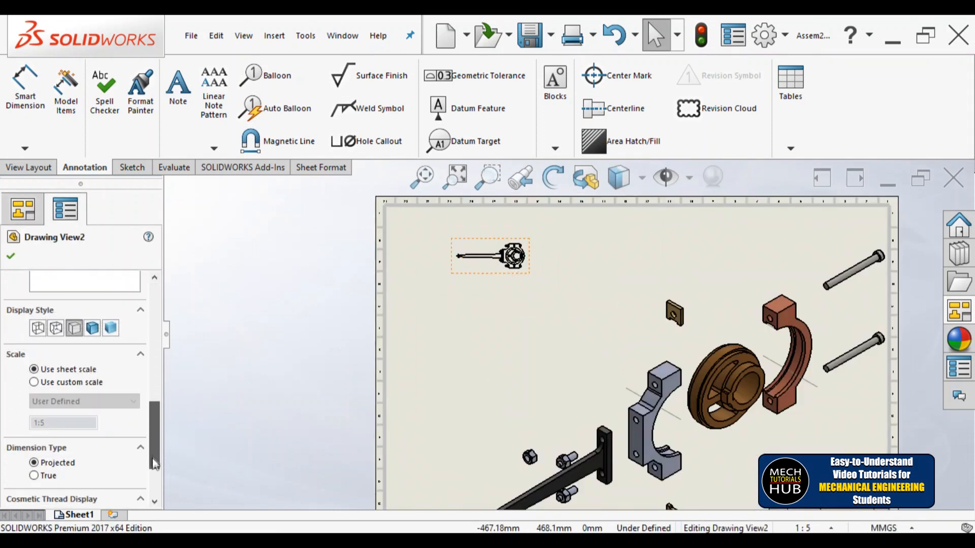
{"action": "left_click", "coordinate": [96, 383]}
{"action": "left_click", "coordinate": [95, 401]}
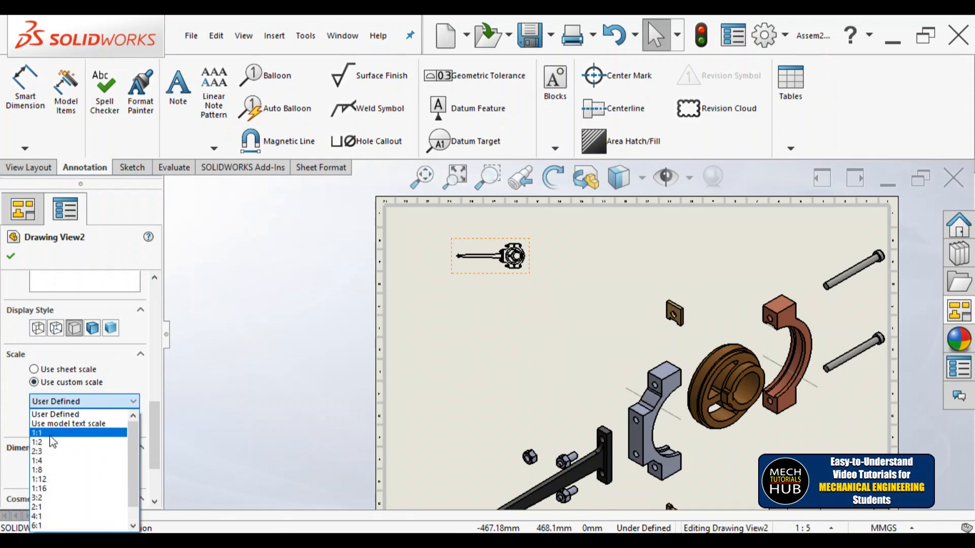
{"action": "left_click", "coordinate": [50, 442]}
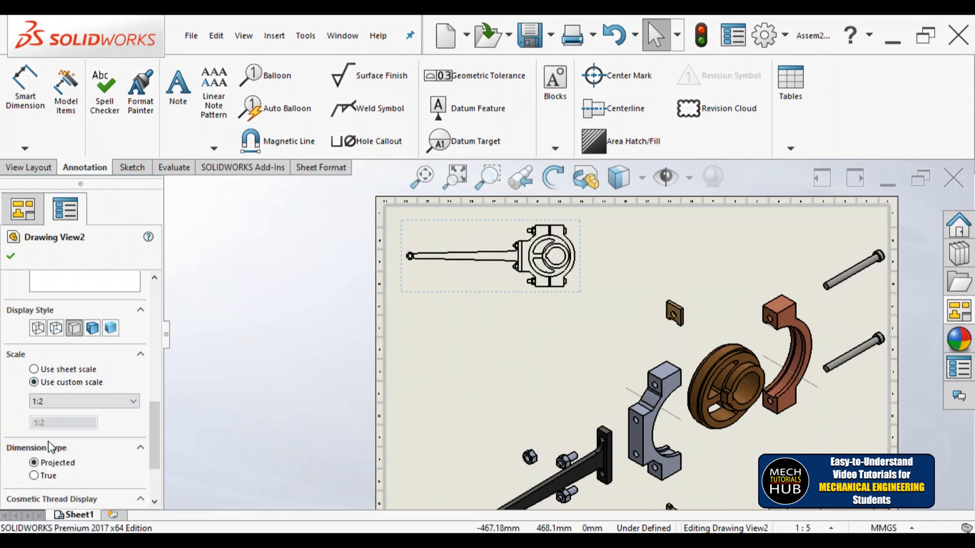
{"action": "left_click", "coordinate": [93, 328]}
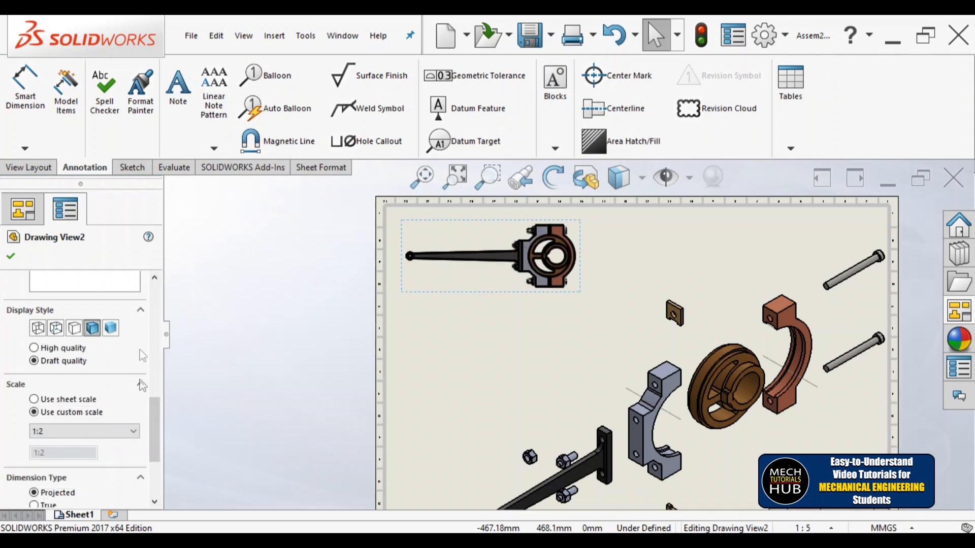
Step: Try a 1:1 scale on the Right view and return it to 1:2
{"action": "left_click", "coordinate": [131, 432]}
{"action": "left_click", "coordinate": [59, 453]}
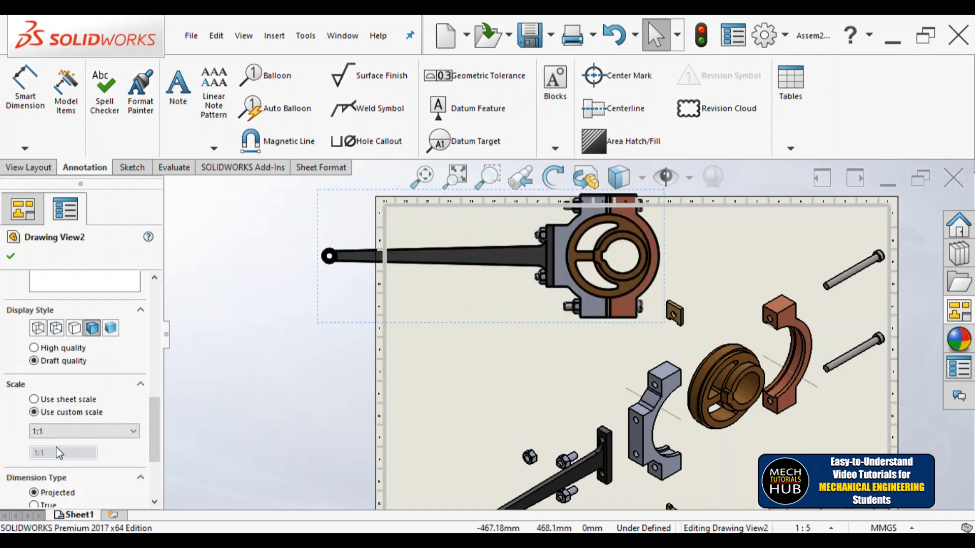
{"action": "scroll", "coordinate": [486, 351], "scroll_direction": "up", "scroll_amount": 4}
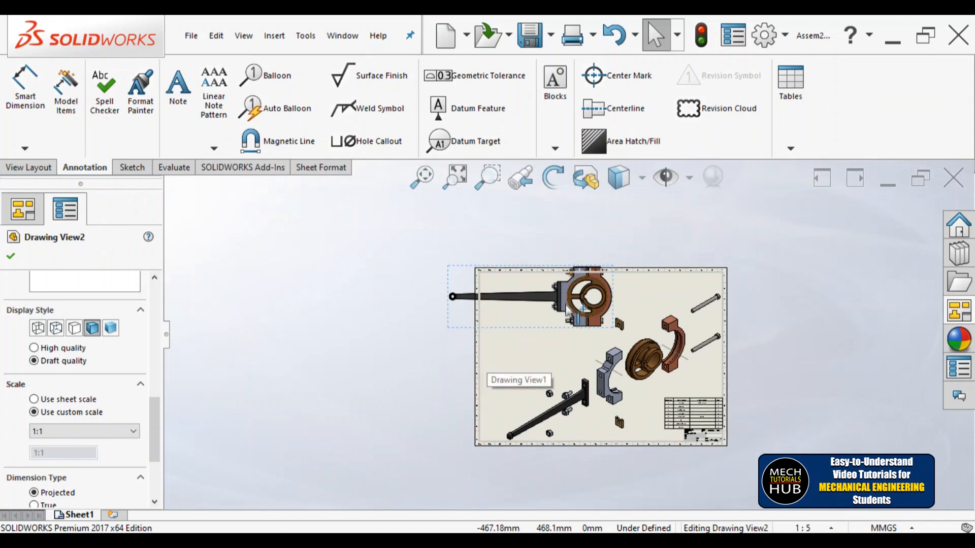
{"action": "left_click", "coordinate": [131, 431]}
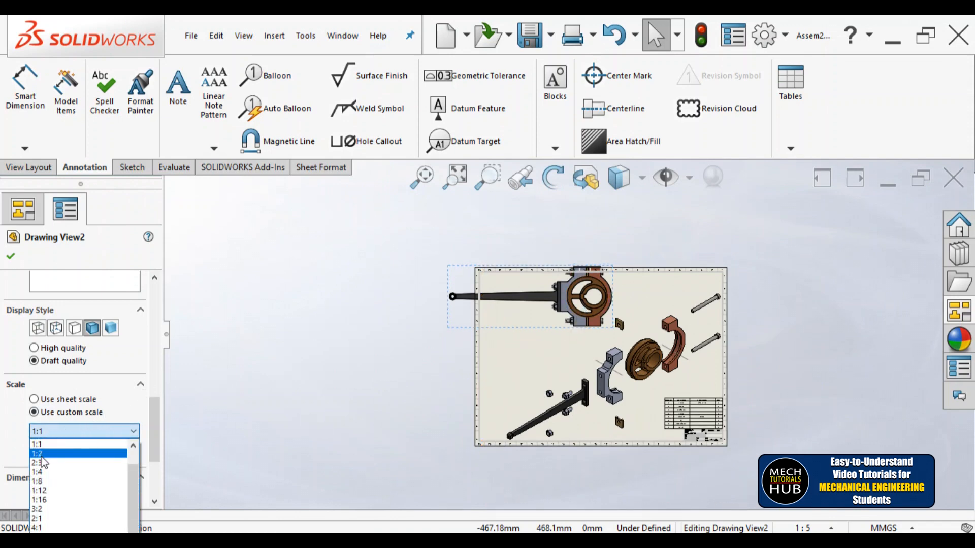
{"action": "left_click", "coordinate": [50, 450]}
Step: Move the Right view slightly down and inward from the sheet border, and fit the whole sheet on screen
{"action": "scroll", "coordinate": [531, 272], "scroll_direction": "down", "scroll_amount": 3}
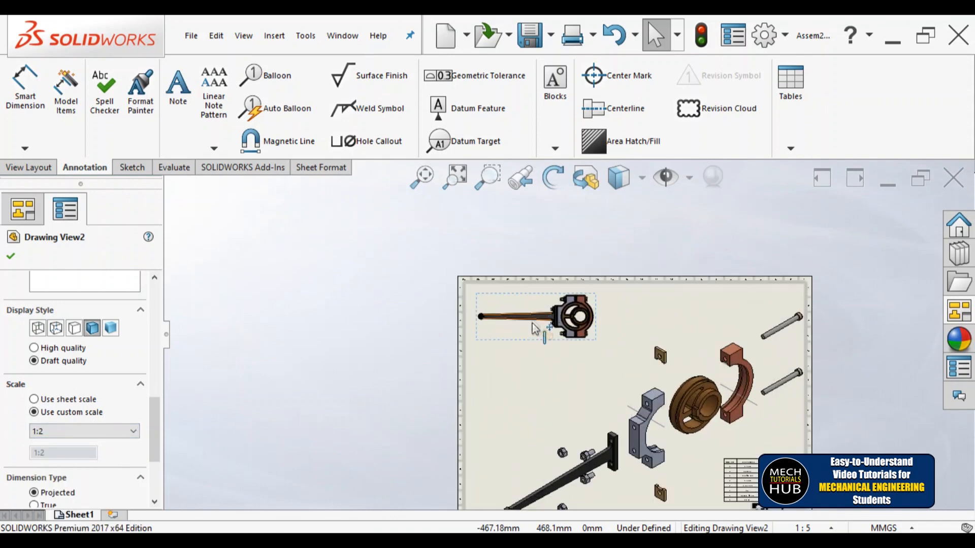
{"action": "mouse_move", "coordinate": [640, 358]}
{"action": "left_mouse_down"}
{"action": "mouse_move", "coordinate": [650, 402]}
{"action": "mouse_move", "coordinate": [631, 413]}
{"action": "left_mouse_up"}
{"action": "scroll", "coordinate": [631, 413], "scroll_direction": "up", "scroll_amount": 6}
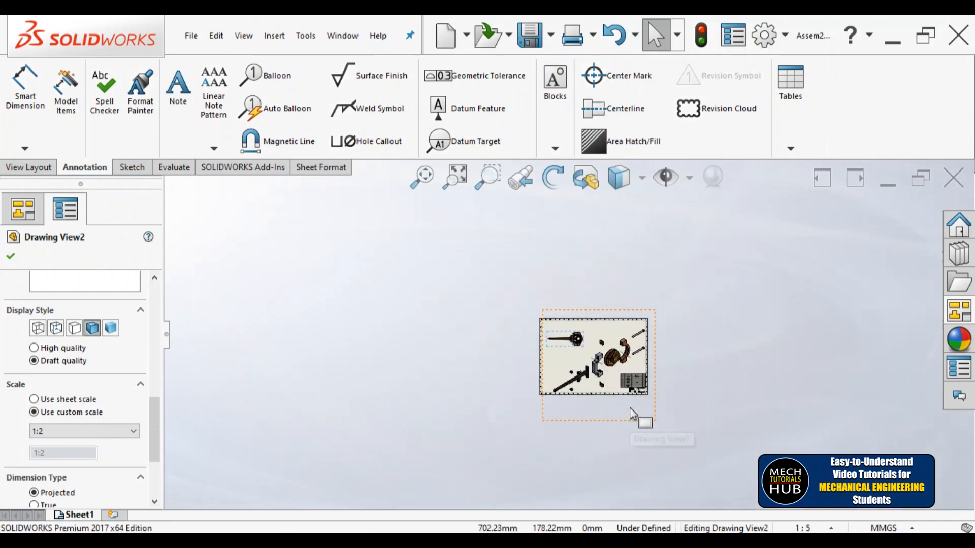
{"action": "left_click", "coordinate": [426, 182]}
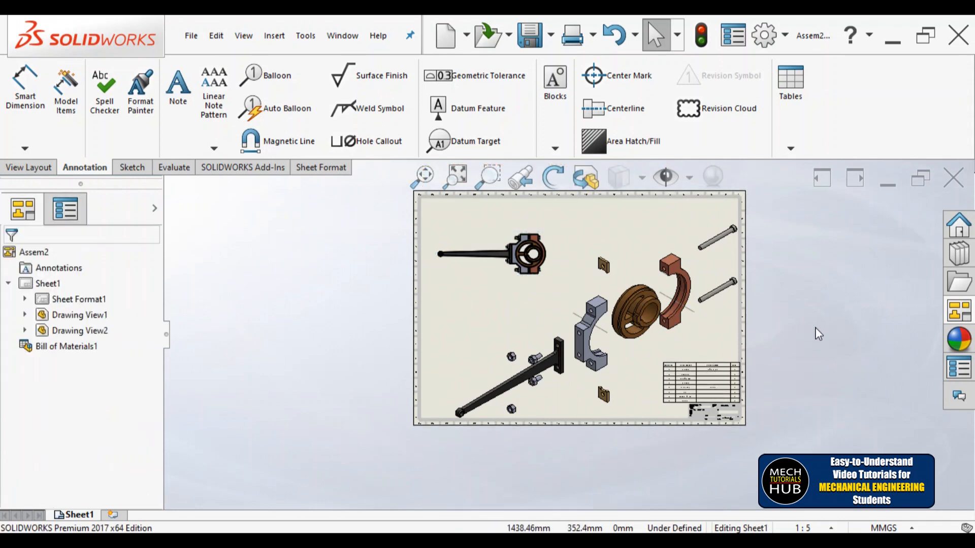
Step: Show the assembly structure column of the bill of materials and examine the component previews of items 1 to 8
{"action": "scroll", "coordinate": [520, 290], "scroll_direction": "down", "scroll_amount": 3}
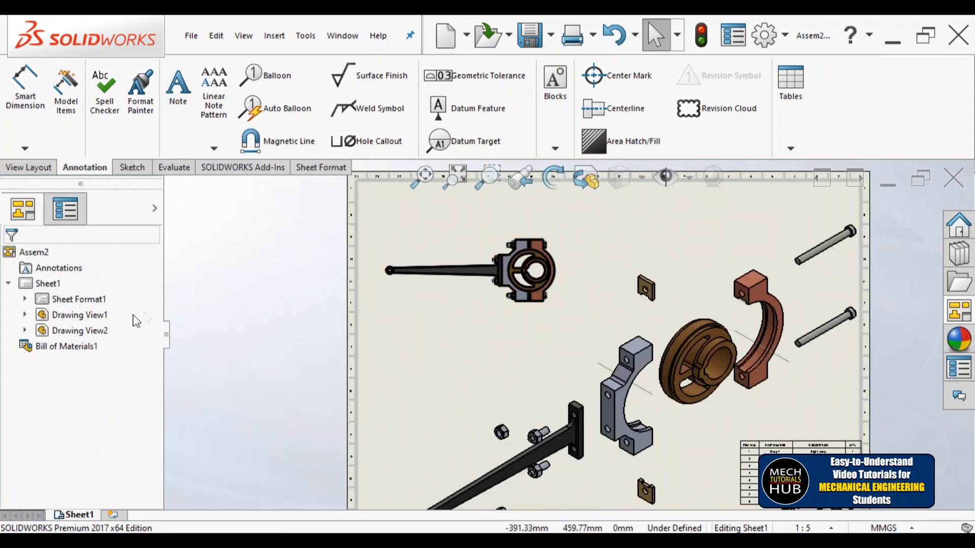
{"action": "scroll", "coordinate": [545, 362], "scroll_direction": "up", "scroll_amount": 3}
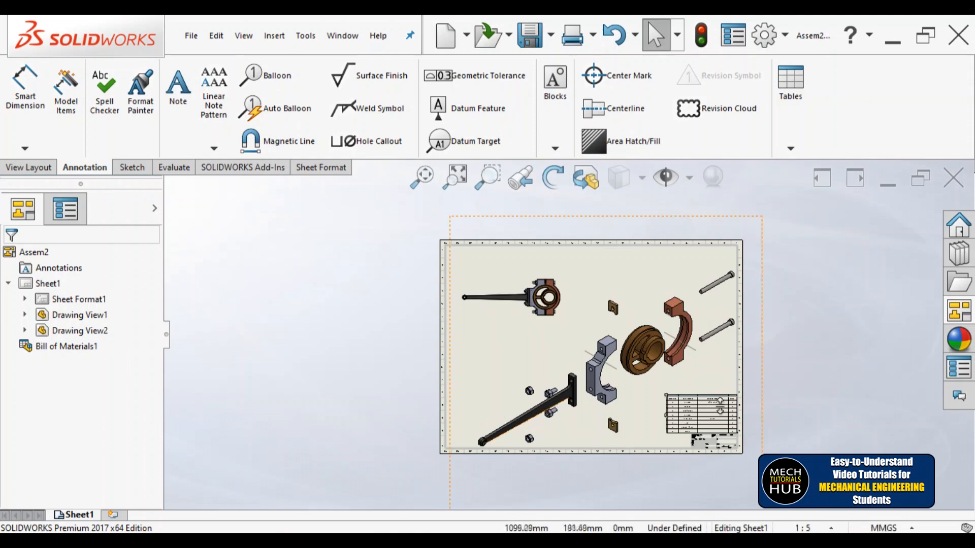
{"action": "scroll", "coordinate": [711, 419], "scroll_direction": "down", "scroll_amount": 5}
{"action": "scroll", "coordinate": [579, 358], "scroll_direction": "down", "scroll_amount": 6}
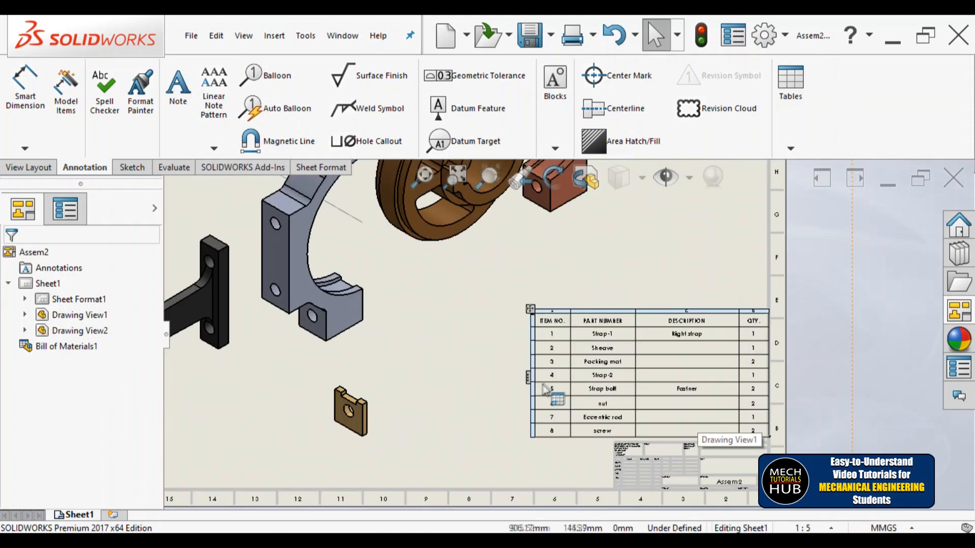
{"action": "scroll", "coordinate": [541, 359], "scroll_direction": "down", "scroll_amount": 1}
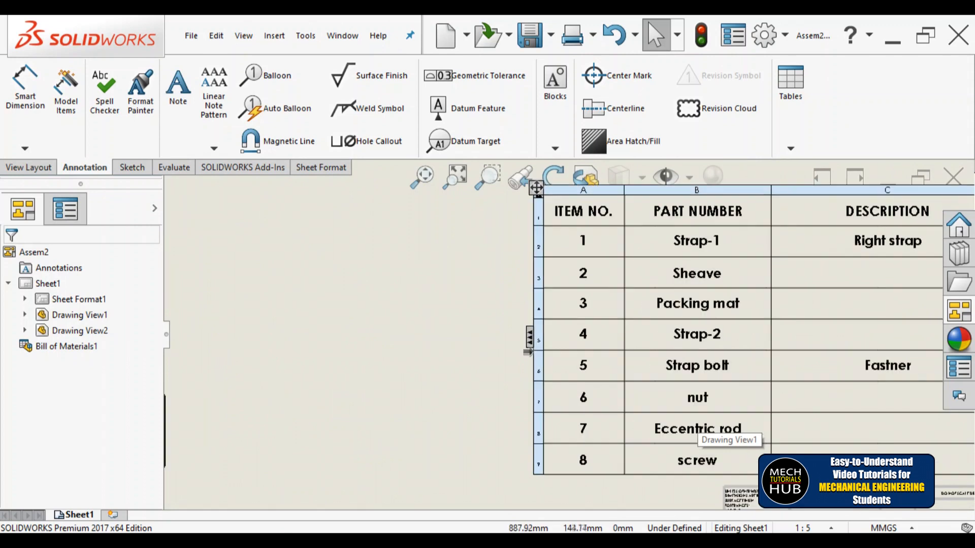
{"action": "left_click", "coordinate": [530, 344]}
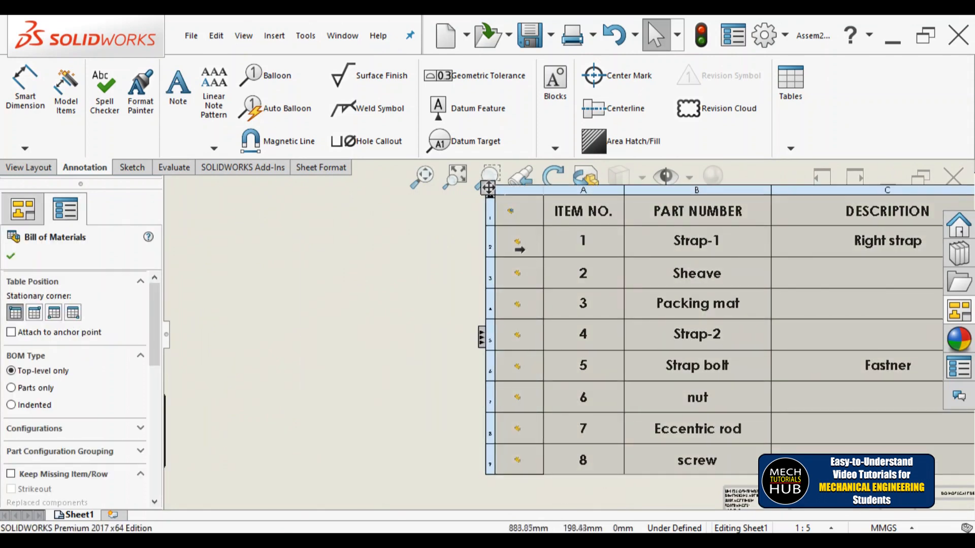
{"action": "mouse_move", "coordinate": [514, 244]}
{"action": "mouse_move", "coordinate": [516, 277]}
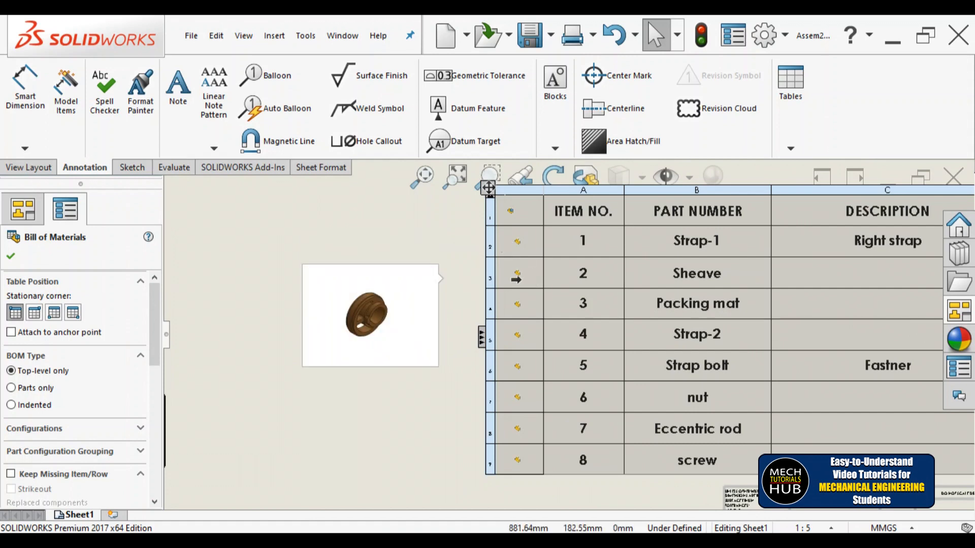
{"action": "mouse_move", "coordinate": [516, 304]}
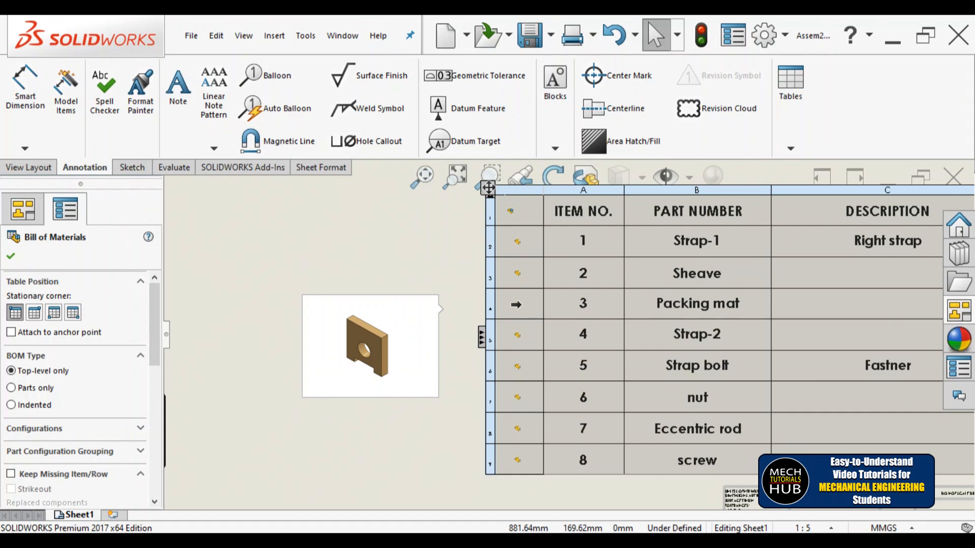
{"action": "mouse_move", "coordinate": [517, 335]}
{"action": "mouse_move", "coordinate": [517, 370]}
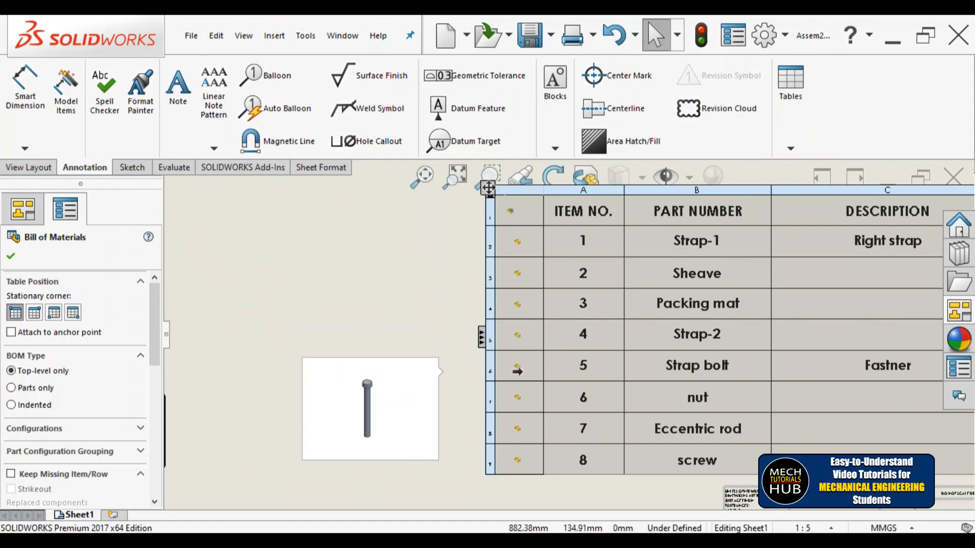
{"action": "mouse_move", "coordinate": [517, 404]}
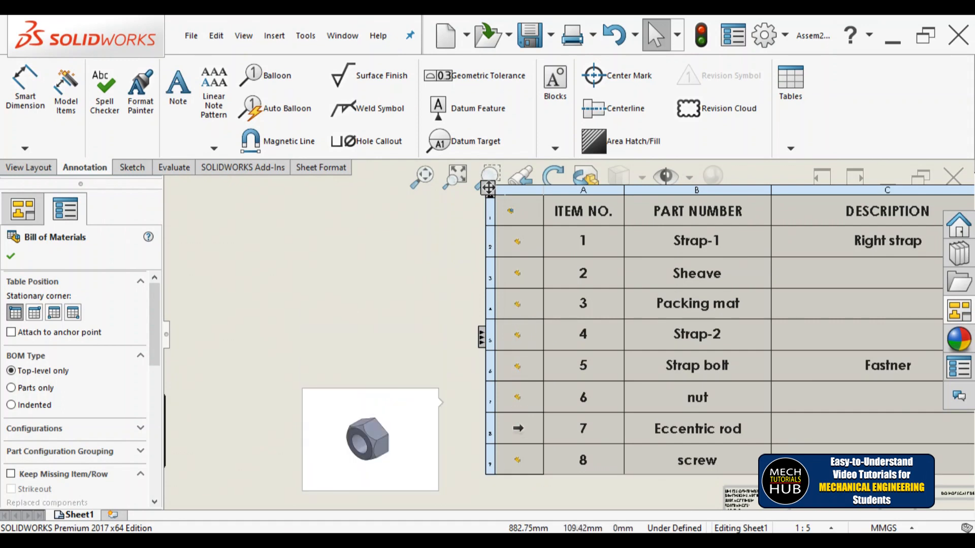
{"action": "mouse_move", "coordinate": [518, 431]}
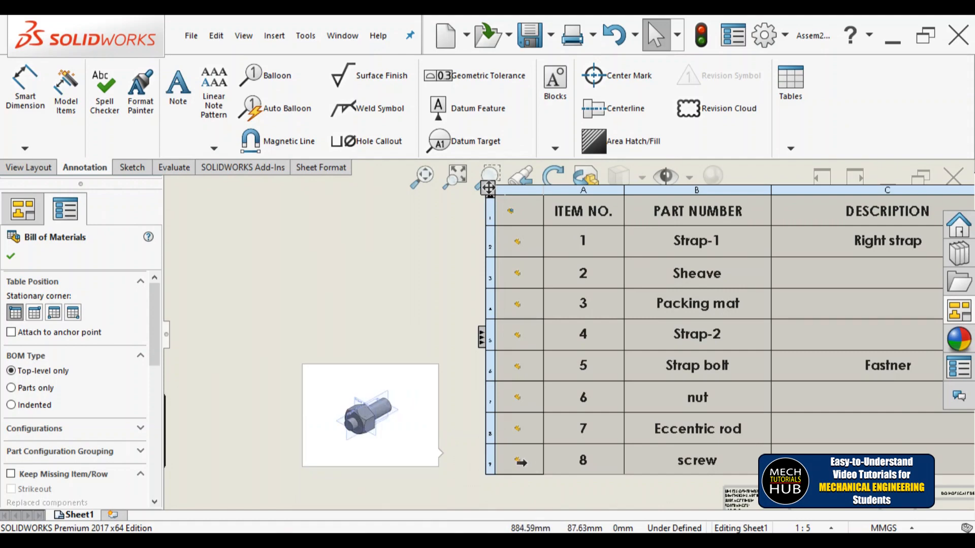
Step: Fit the whole drawing sheet on screen and close the bill of materials properties
{"action": "scroll", "coordinate": [475, 339], "scroll_direction": "up", "scroll_amount": 3}
{"action": "scroll", "coordinate": [564, 330], "scroll_direction": "up", "scroll_amount": 5}
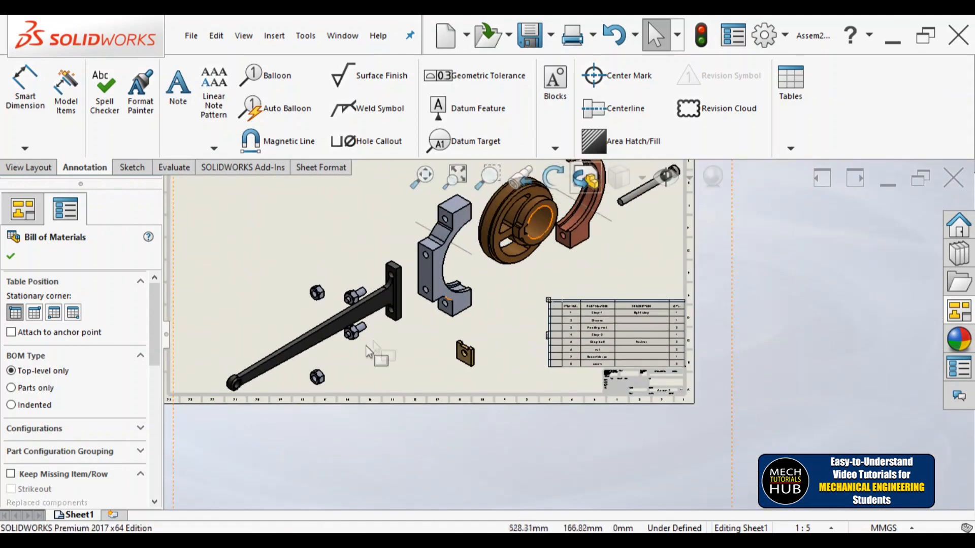
{"action": "scroll", "coordinate": [558, 269], "scroll_direction": "up", "scroll_amount": 4}
{"action": "scroll", "coordinate": [522, 244], "scroll_direction": "down", "scroll_amount": 4}
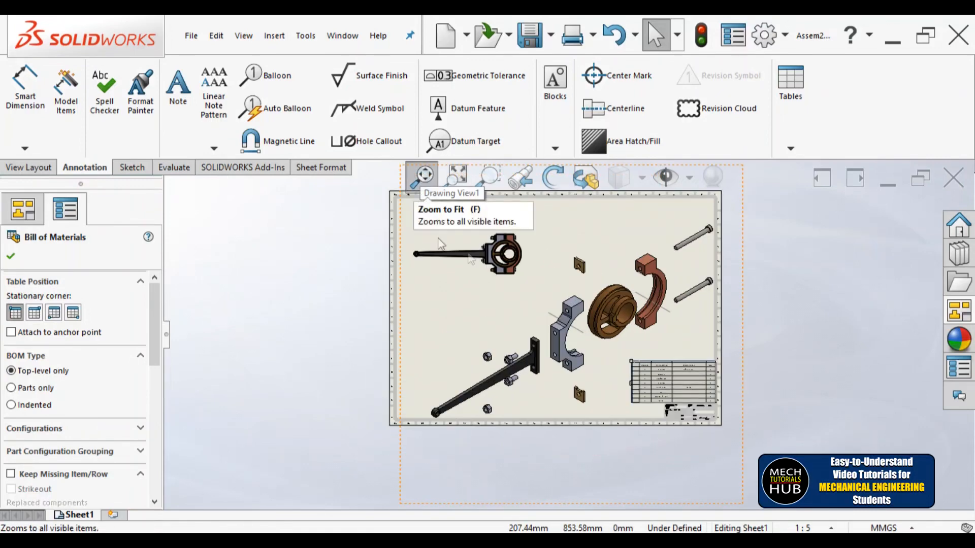
{"action": "left_click", "coordinate": [421, 176]}
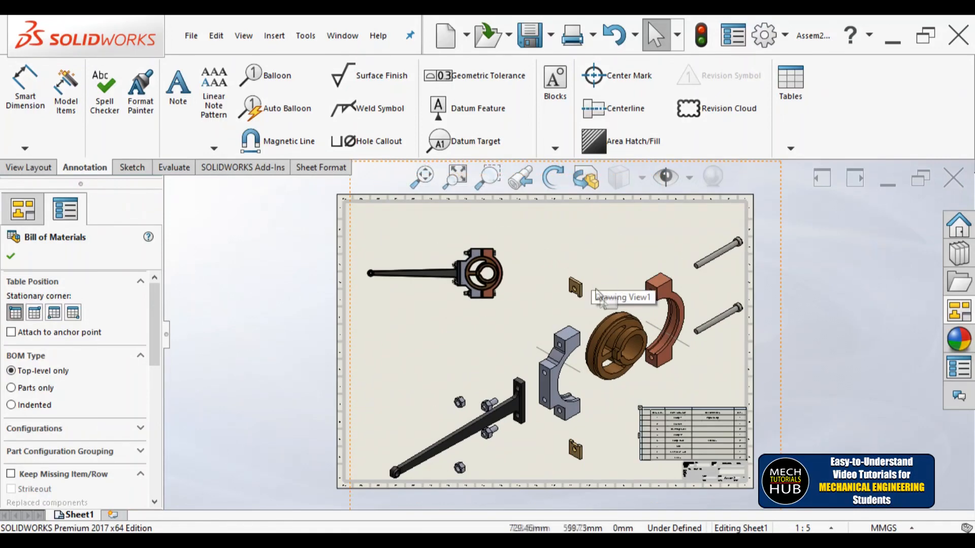
{"action": "left_click", "coordinate": [10, 256]}
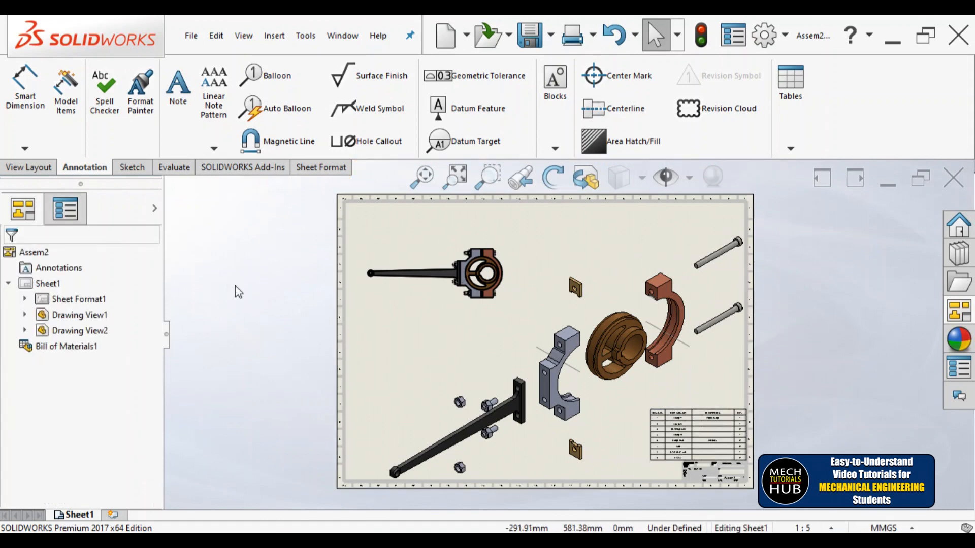